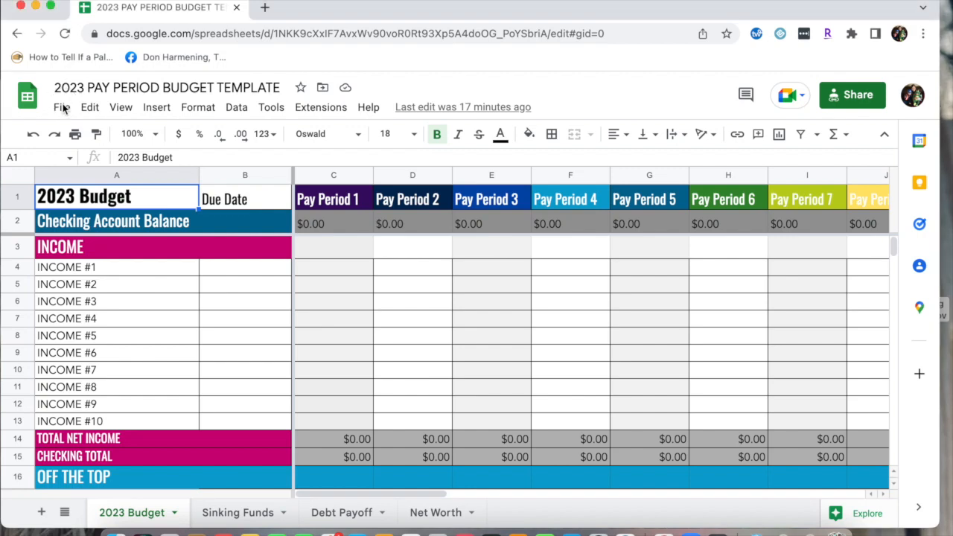
{"action": "left_click", "coordinate": [62, 108]}
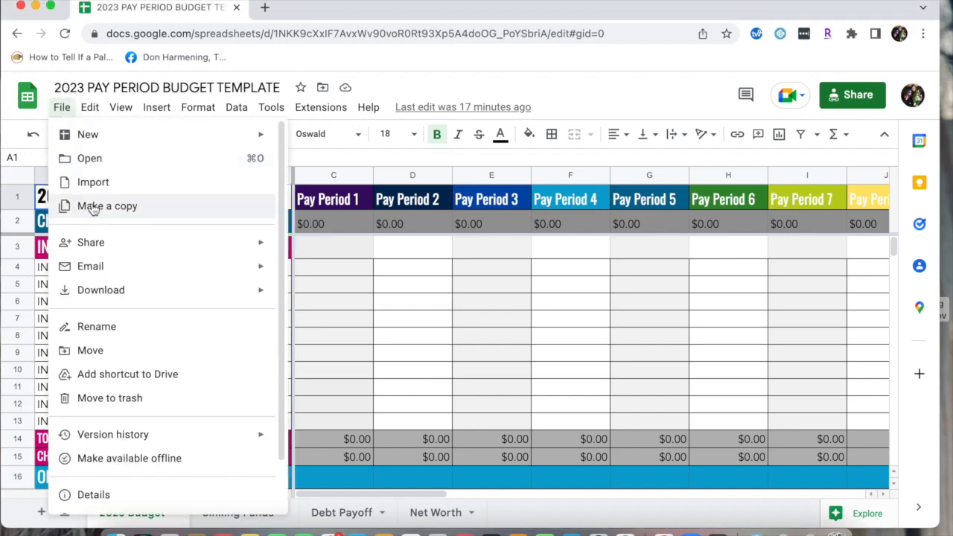
{"action": "left_click", "coordinate": [62, 108]}
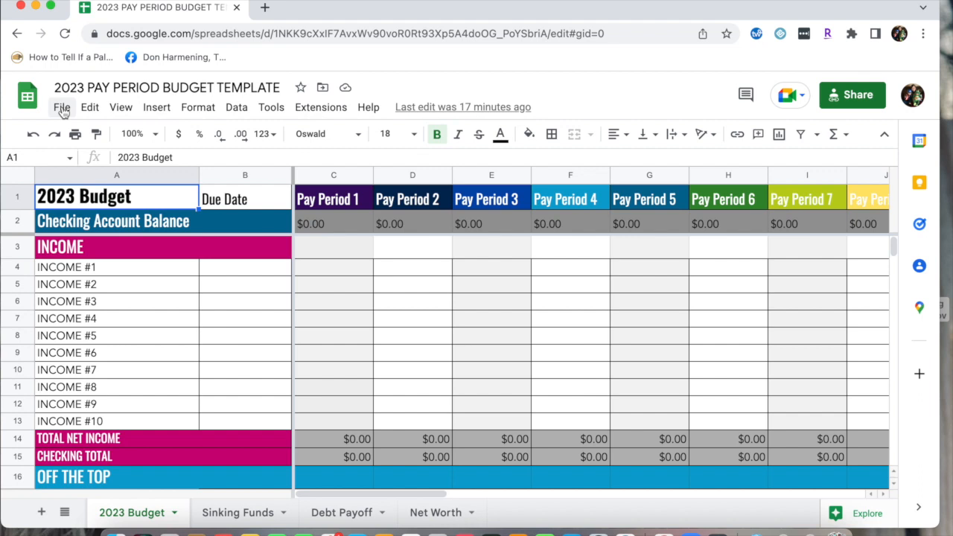
Rename the first three pay period headers to Jan. 1st, Jan. 14th and Jan. 28th.
{"action": "left_click", "coordinate": [335, 196]}
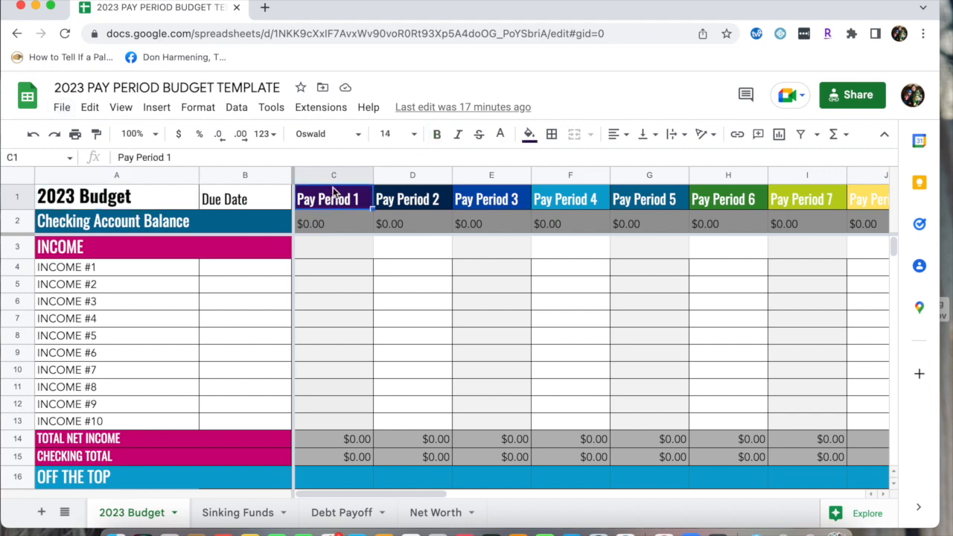
{"action": "type", "text": "Jan. 1st"}
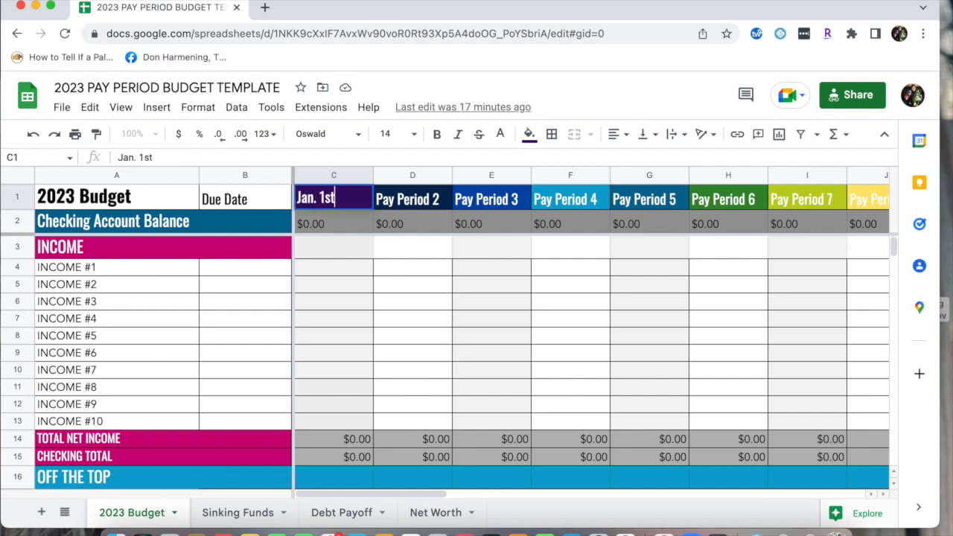
{"action": "key", "text": "Tab"}
{"action": "type", "text": "J"}
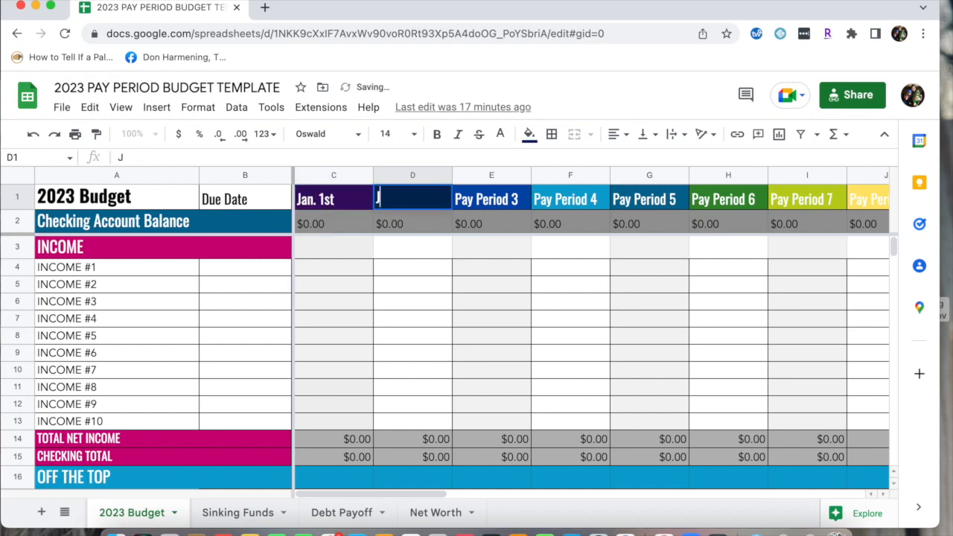
{"action": "type", "text": "an. 14th"}
{"action": "key", "text": "Tab"}
{"action": "type", "text": "Jan. 28th"}
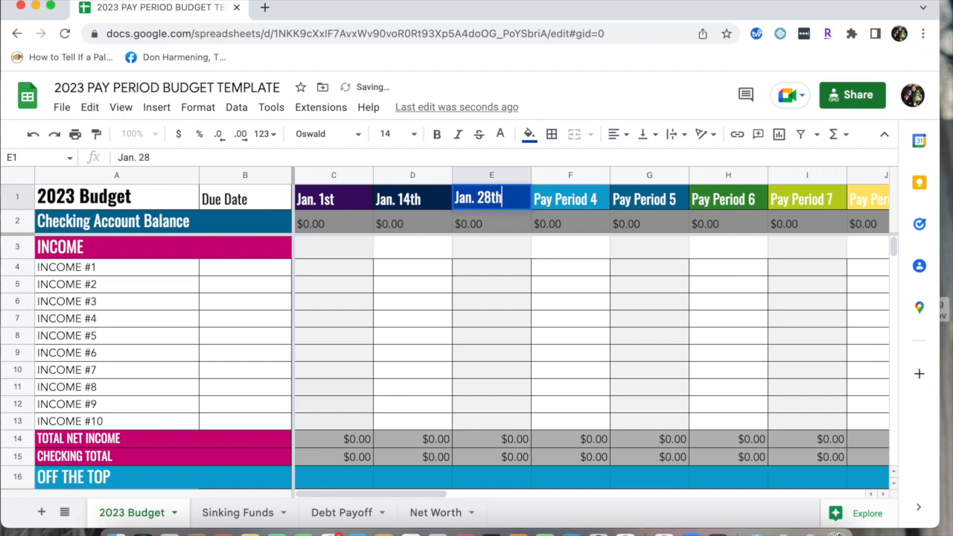
{"action": "key", "text": "Tab"}
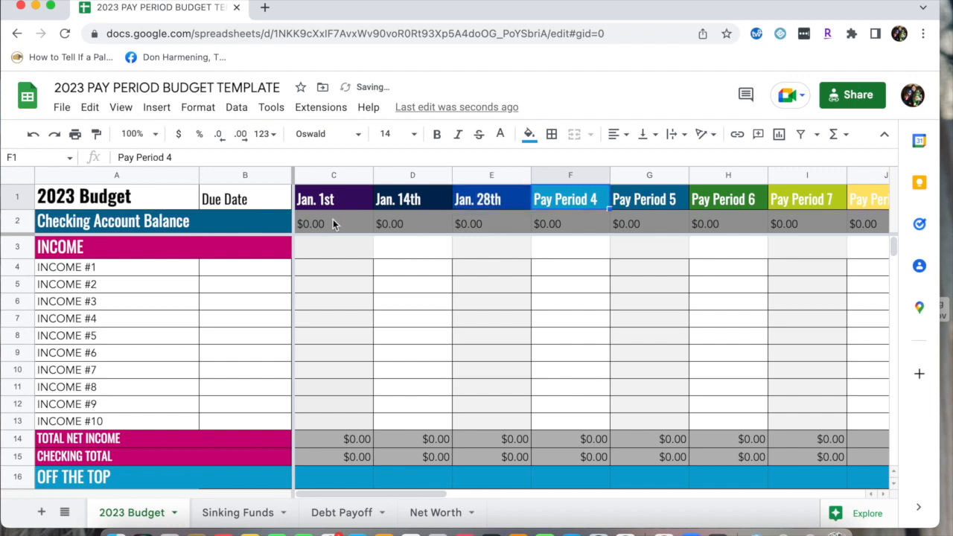
Enter a checking account balance of $458.62 for the Jan. 1st pay period.
{"action": "left_click_drag", "start_coordinate": [376, 495], "coordinate": [765, 506]}
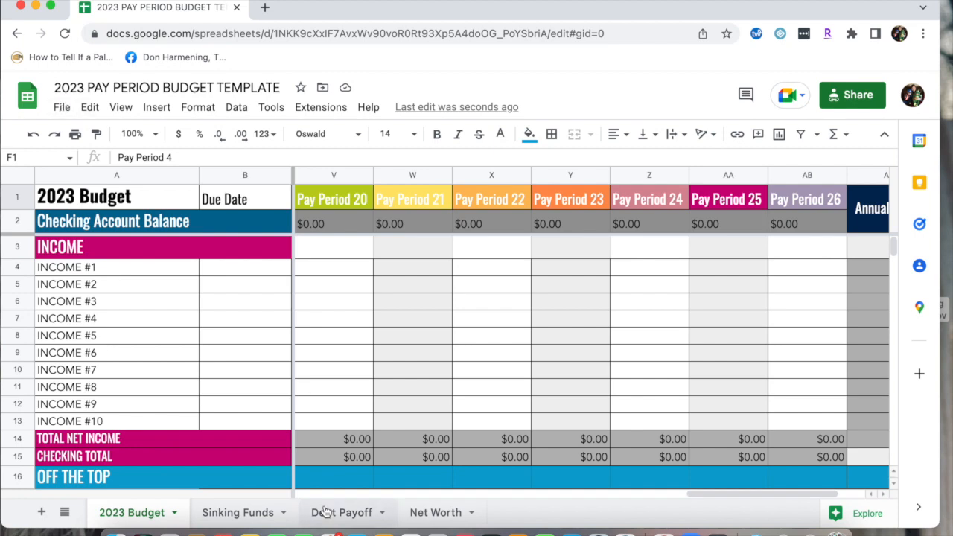
{"action": "left_click_drag", "start_coordinate": [786, 491], "coordinate": [350, 453]}
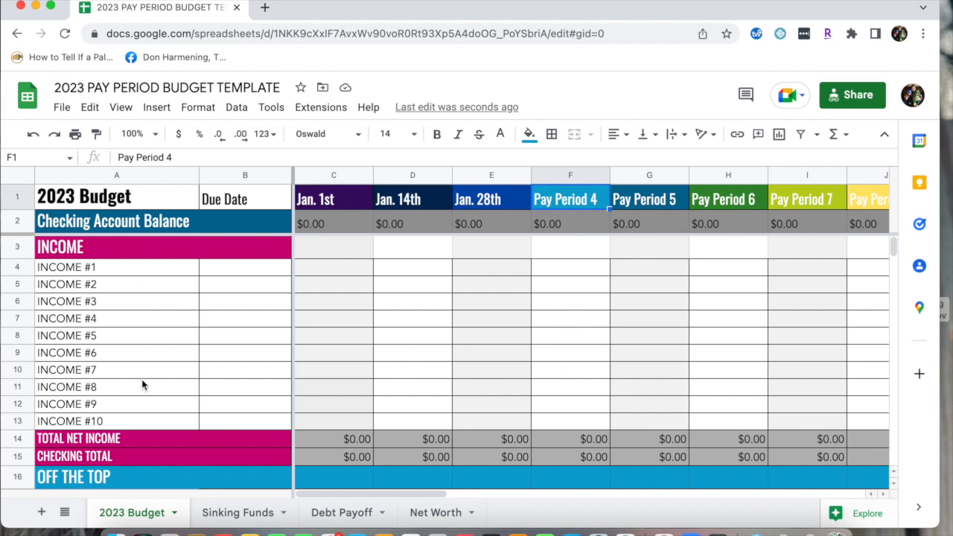
{"action": "left_click", "coordinate": [333, 231]}
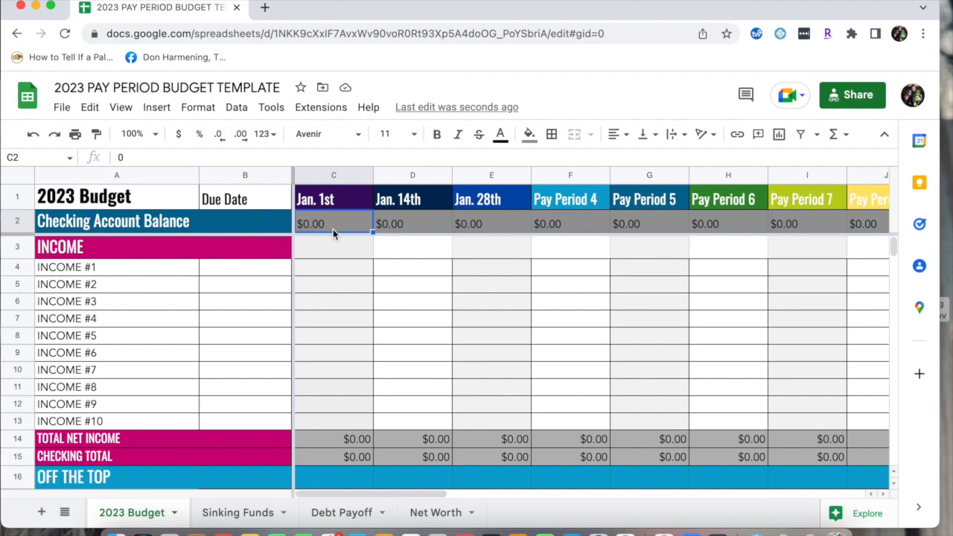
{"action": "type", "text": "$"}
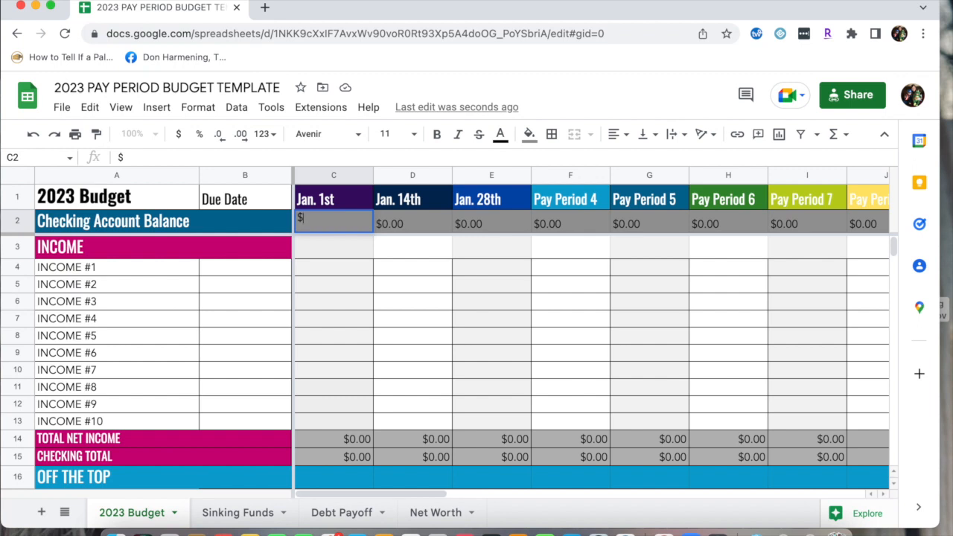
{"action": "type", "text": "458.62"}
{"action": "key", "text": "Return"}
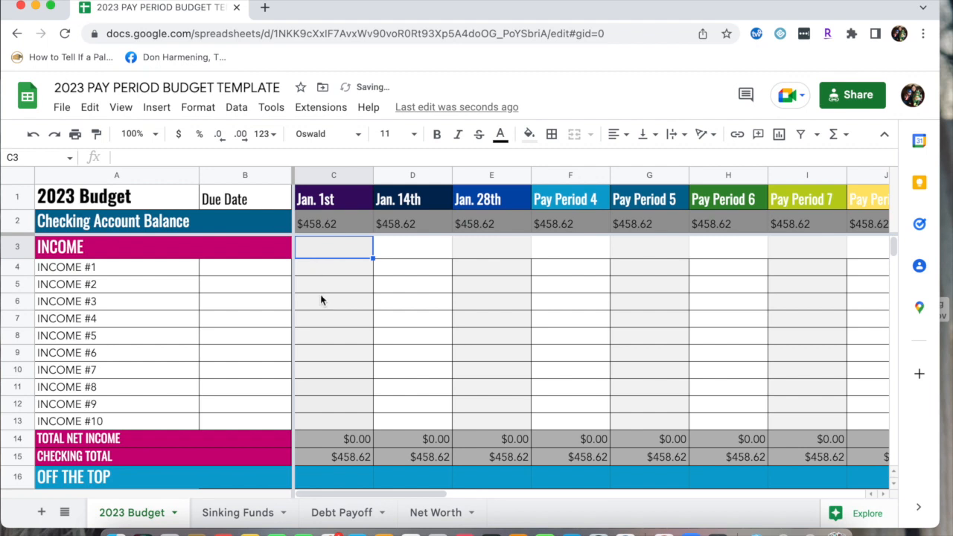
Undo the Jan. 1st checking account balance entry and redo it.
{"action": "left_click", "coordinate": [323, 225]}
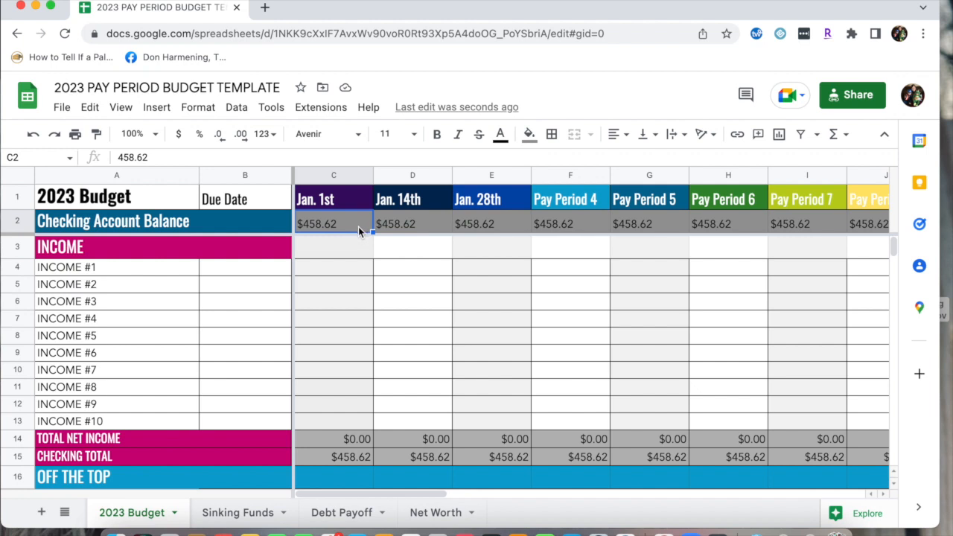
{"action": "left_click", "coordinate": [29, 142]}
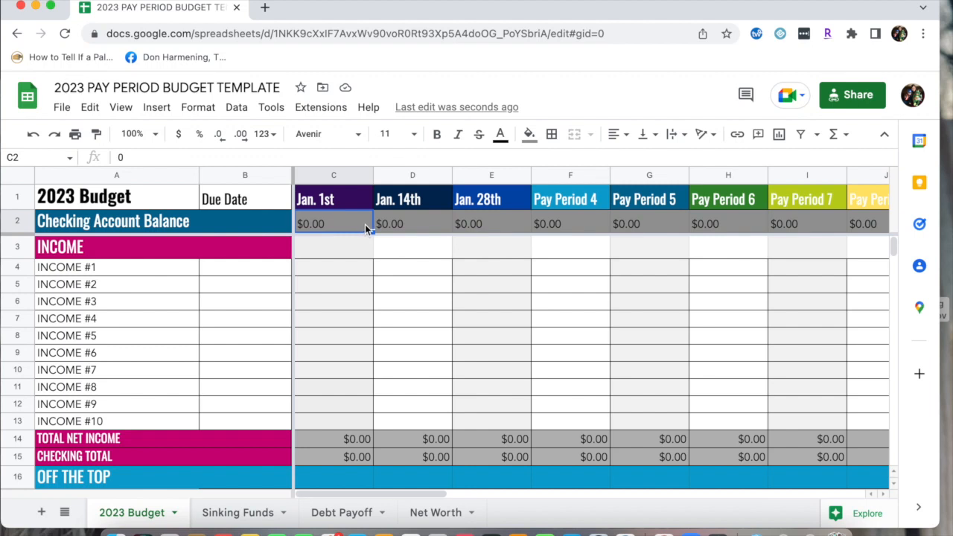
{"action": "left_click", "coordinate": [55, 137]}
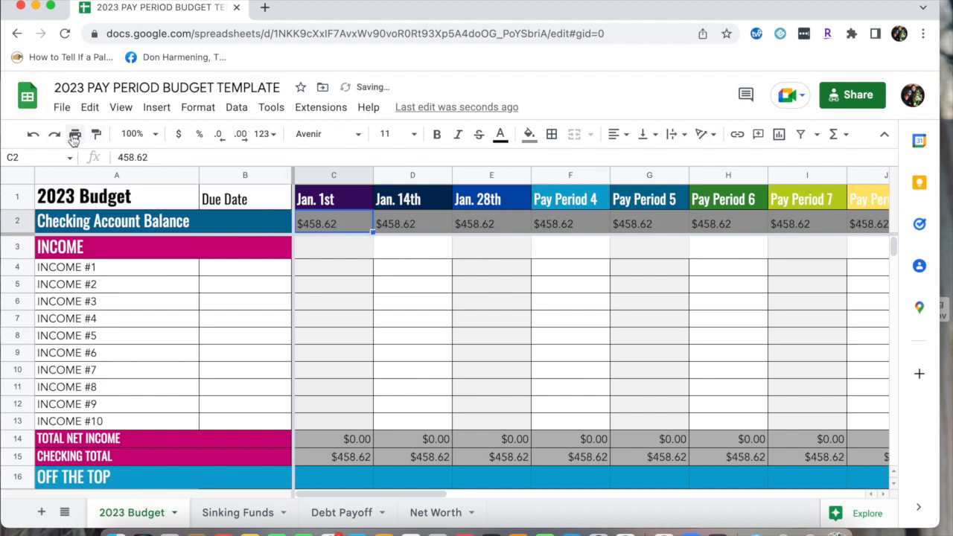
Enter the Jan. 1st income amounts: $1,500.00 for INCOME #1 and $500 each for INCOME #2 and INCOME #3.
{"action": "left_click", "coordinate": [342, 277]}
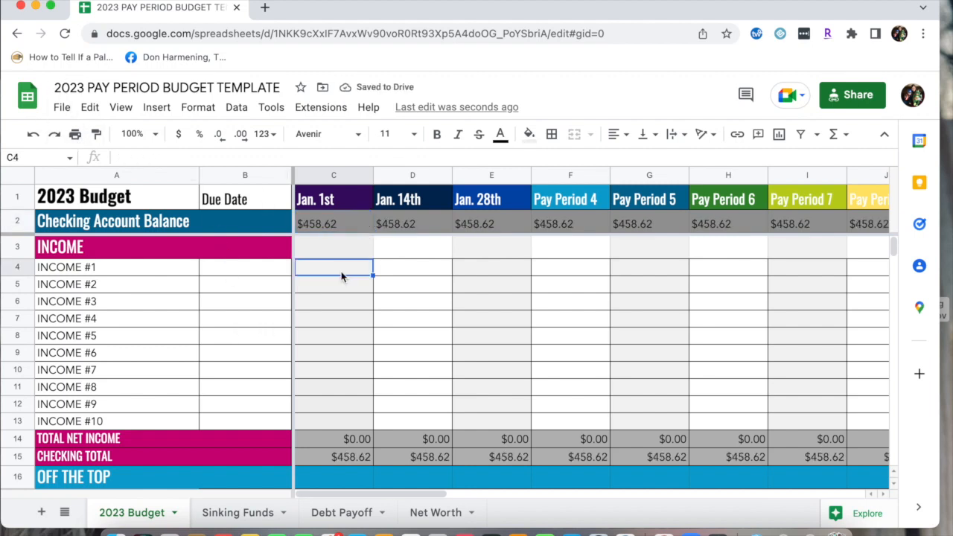
{"action": "type", "text": "$1"}
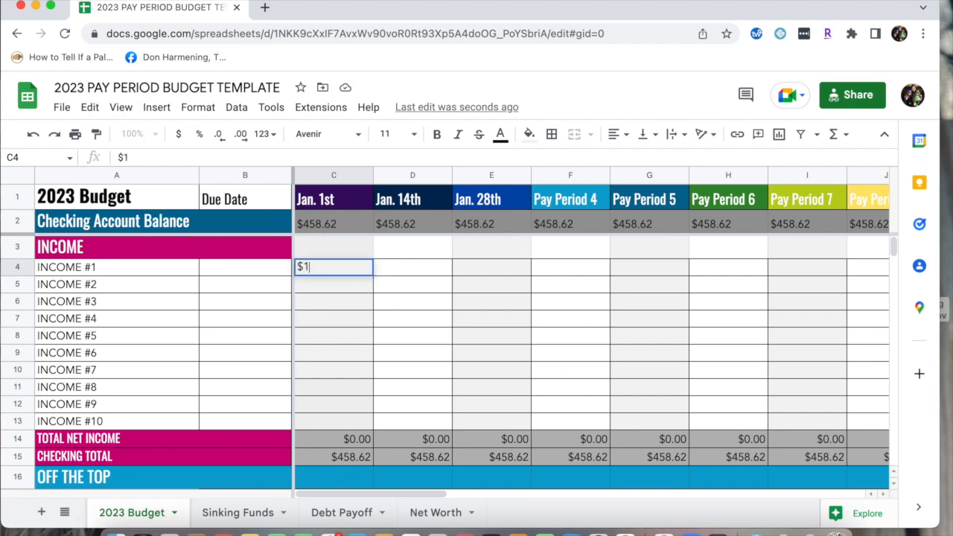
{"action": "type", "text": ",500.00"}
{"action": "key", "text": "Return"}
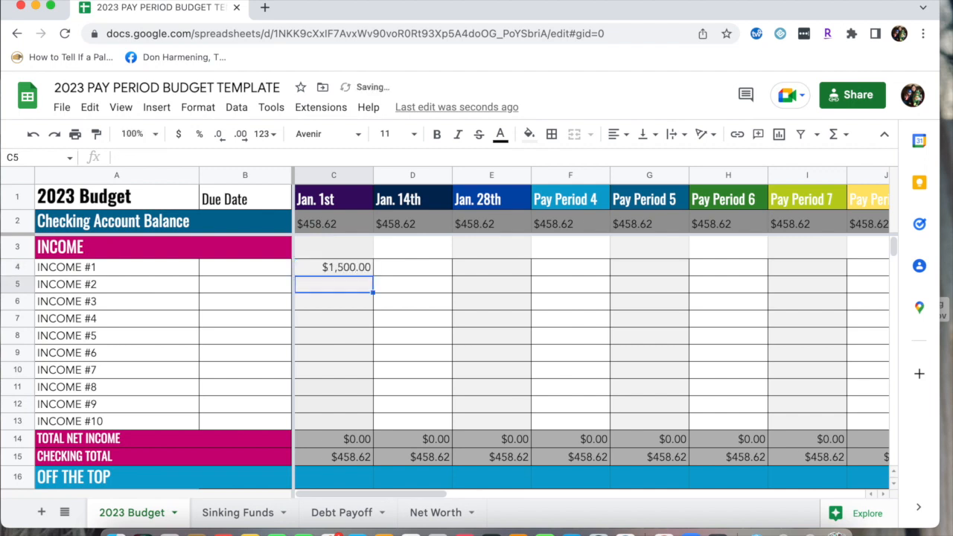
{"action": "type", "text": "$500"}
{"action": "key", "text": "Return"}
{"action": "type", "text": "$500"}
{"action": "key", "text": "Return"}
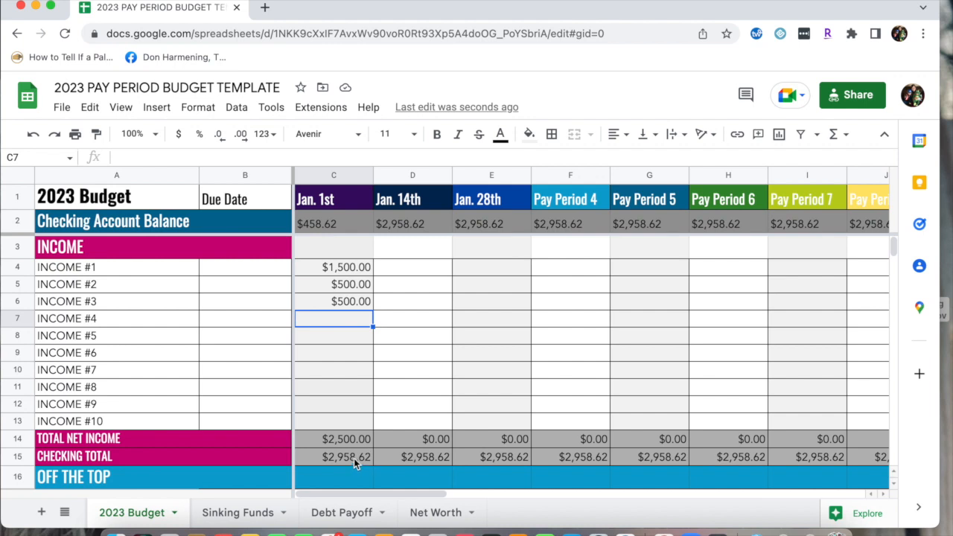
Enter the Jan. 1st off-the-top amounts: $250.00 for tithing, $100.00 for charitable donations and $250.00 for retirement savings.
{"action": "scroll", "coordinate": [353, 459], "scroll_direction": "down", "scroll_amount": 4}
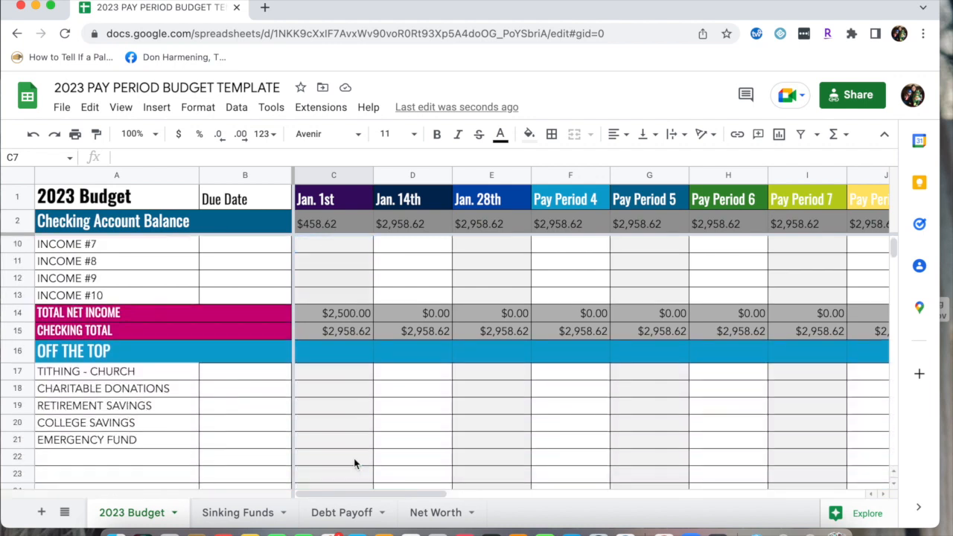
{"action": "left_click", "coordinate": [357, 372]}
{"action": "type", "text": "$250.00"}
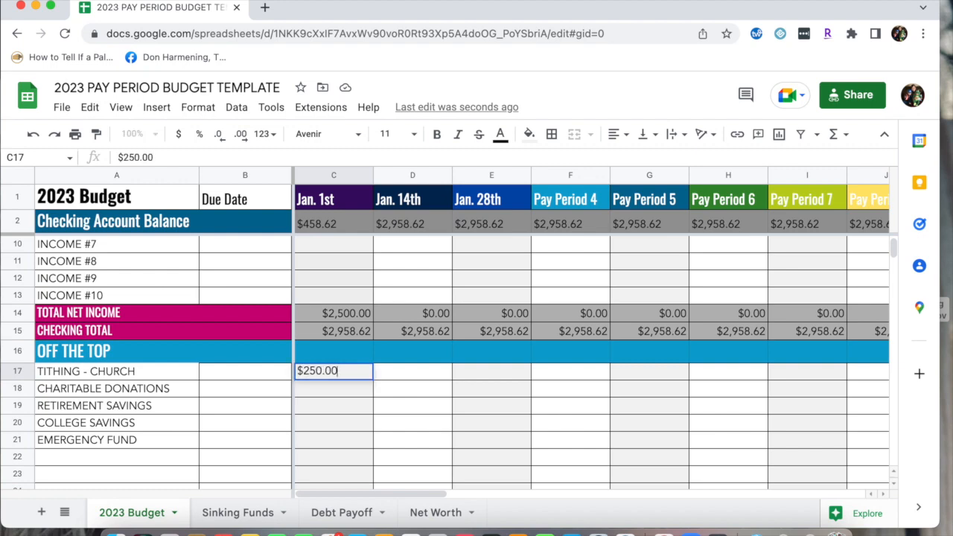
{"action": "key", "text": "Return"}
{"action": "type", "text": "$2"}
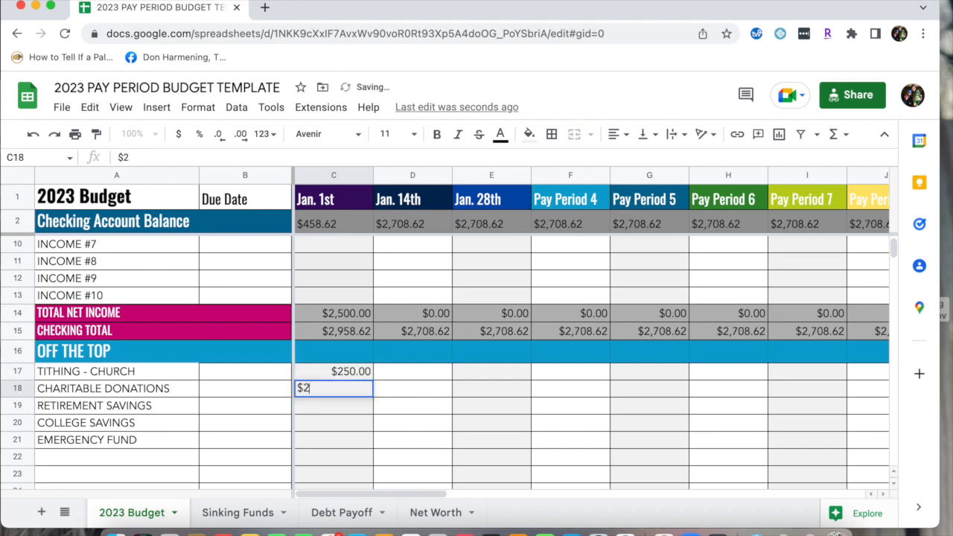
{"action": "key", "text": "BackSpace"}
{"action": "type", "text": "100."}
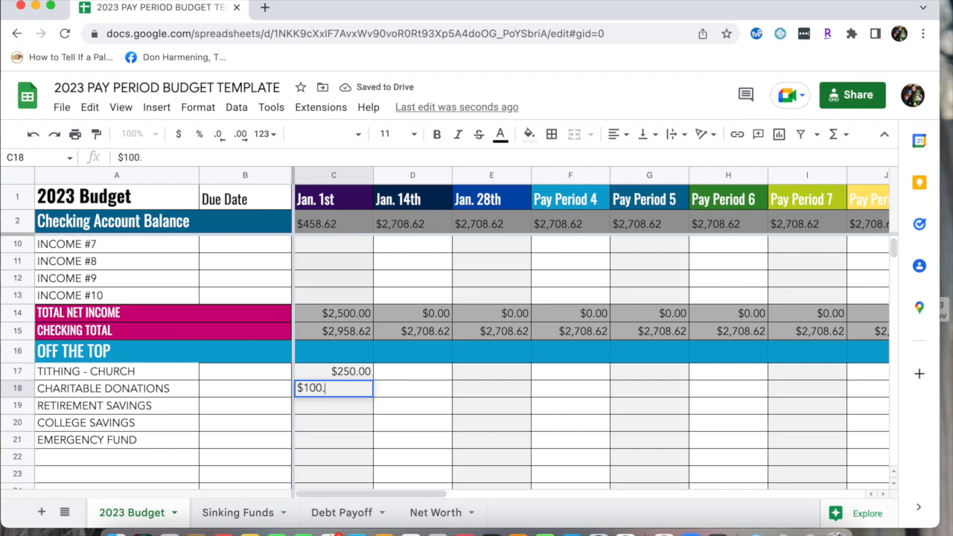
{"action": "type", "text": "00"}
{"action": "key", "text": "Return"}
{"action": "type", "text": "$"}
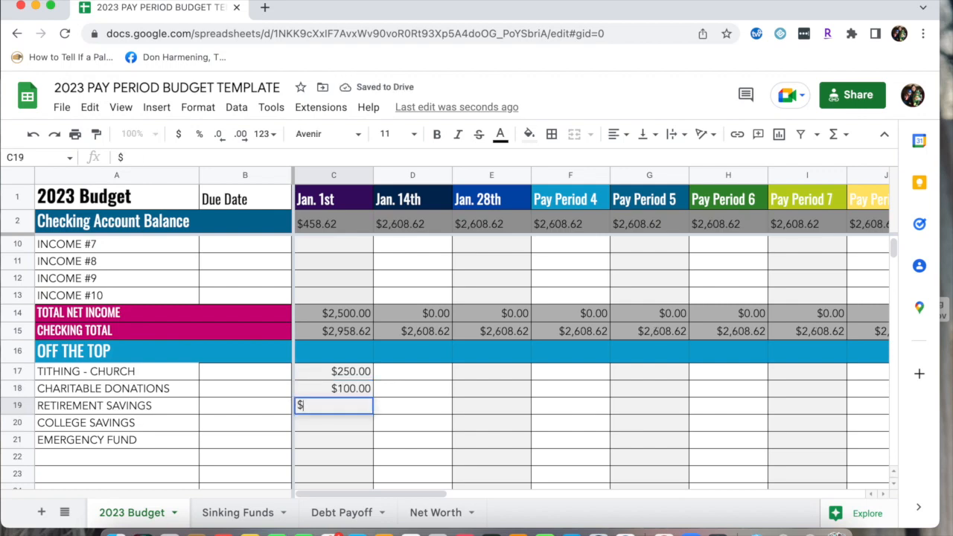
{"action": "type", "text": "250.00"}
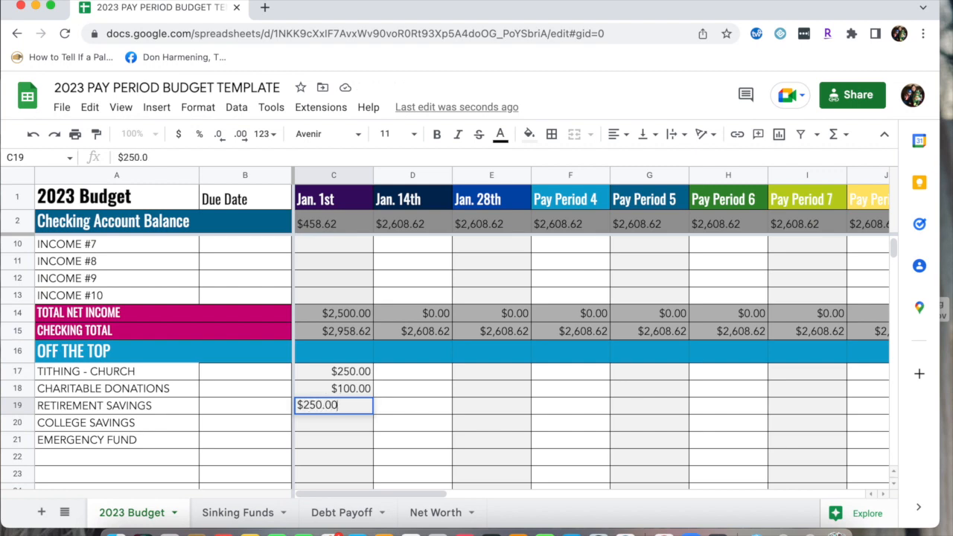
{"action": "key", "text": "Return"}
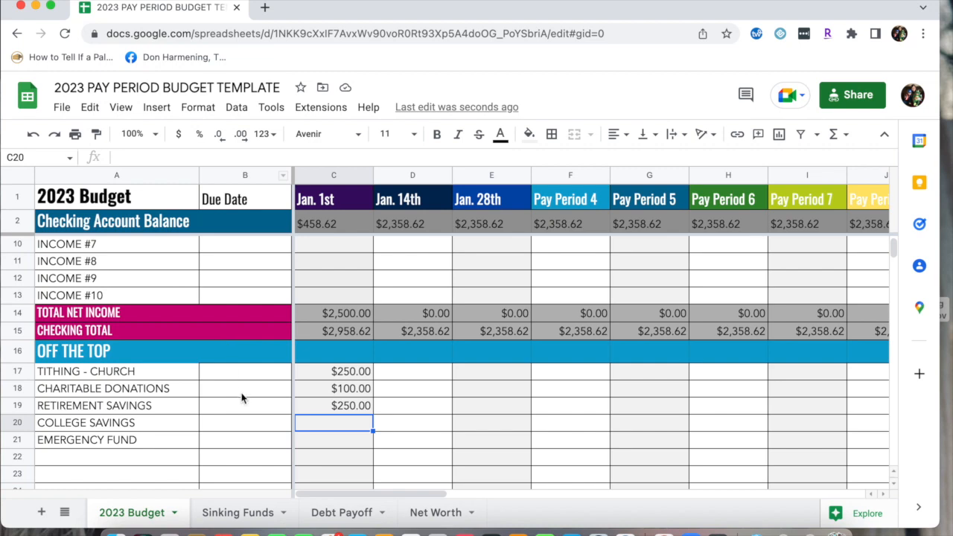
Rename the RETIREMENT SAVINGS category to ROTH IRA.
{"action": "left_click", "coordinate": [233, 409]}
{"action": "left_click", "coordinate": [156, 407]}
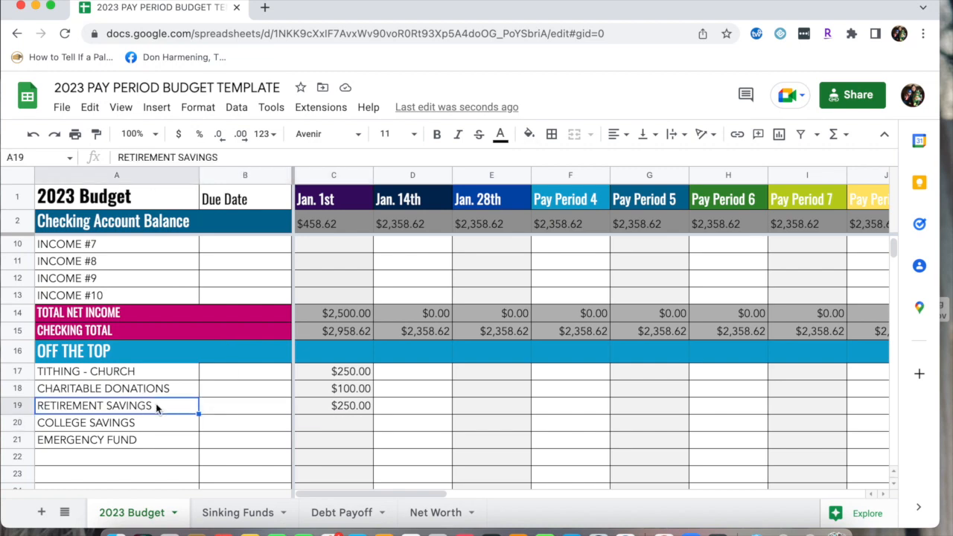
{"action": "key", "text": "BackSpace"}
{"action": "type", "text": "ROTH IRA"}
Set the due date of the ROTH IRA row to 10th.
{"action": "left_click", "coordinate": [217, 415]}
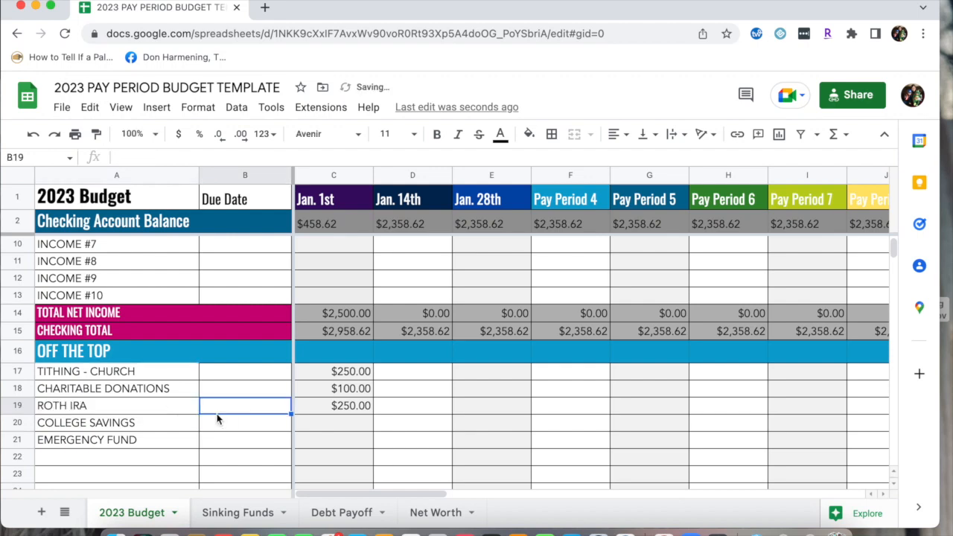
{"action": "type", "text": "2"}
{"action": "key", "text": "BackSpace"}
{"action": "type", "text": "10th"}
{"action": "left_click", "coordinate": [217, 445]}
{"action": "left_click", "coordinate": [241, 399]}
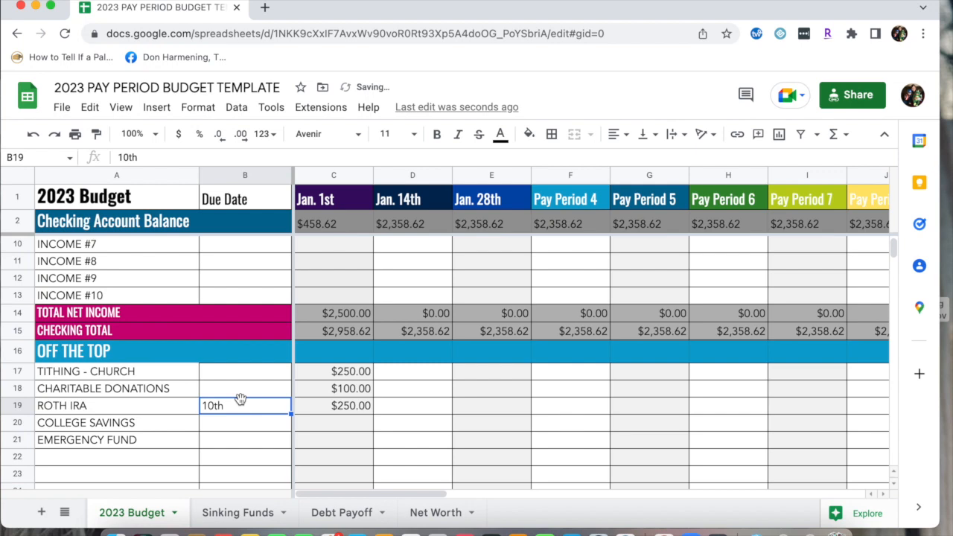
{"action": "left_click", "coordinate": [326, 406]}
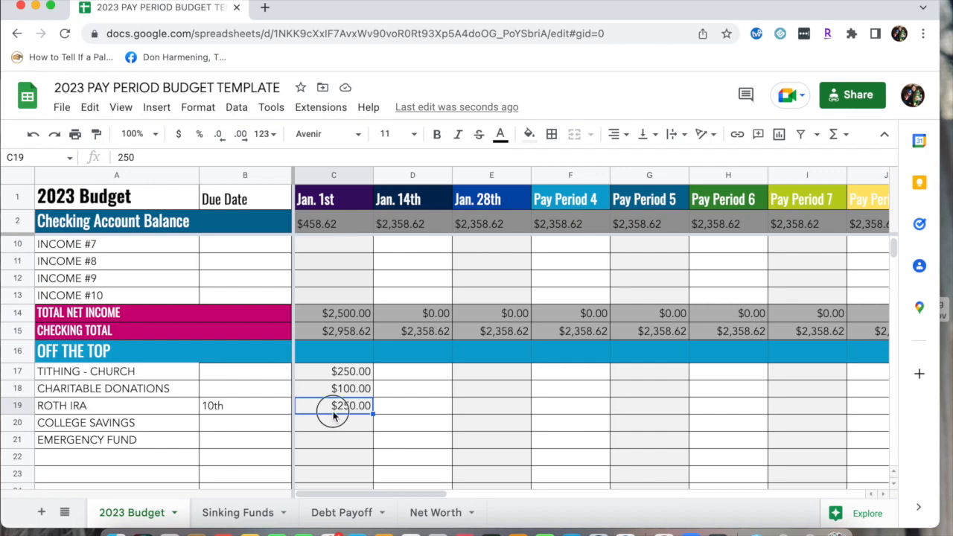
Set the mortgage due date to 1st in the EXPENSES section.
{"action": "scroll", "coordinate": [333, 412], "scroll_direction": "down", "scroll_amount": 5}
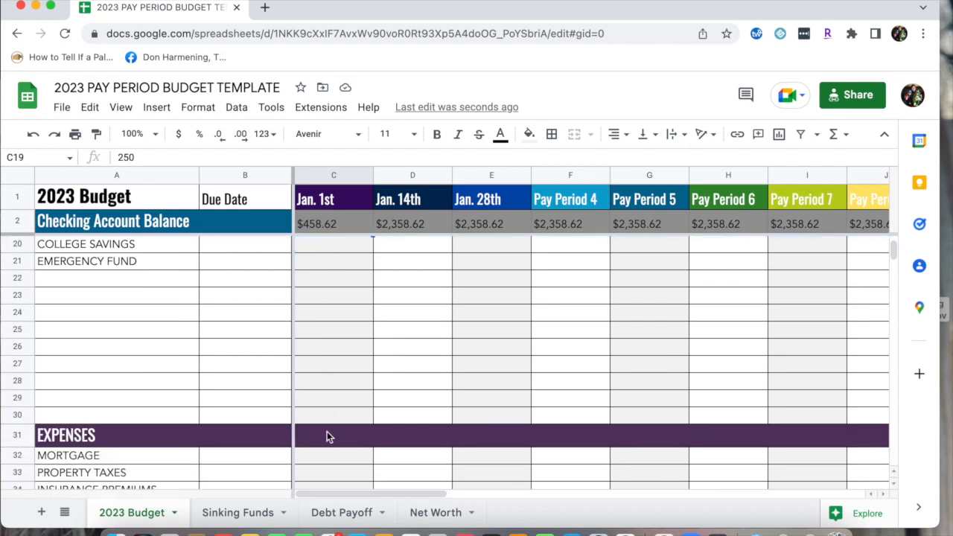
{"action": "scroll", "coordinate": [328, 438], "scroll_direction": "down", "scroll_amount": 3}
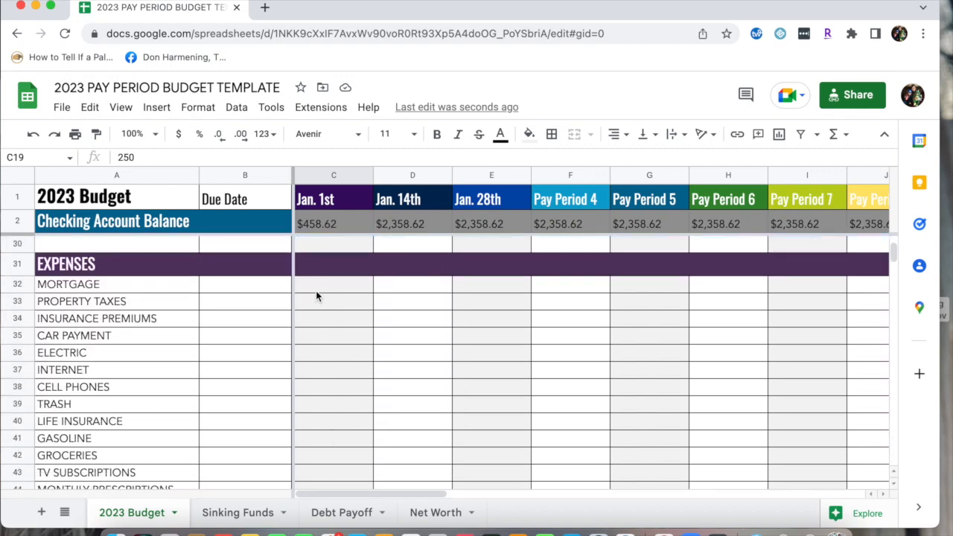
{"action": "left_click", "coordinate": [243, 291]}
{"action": "type", "text": "1st"}
{"action": "key", "text": "Return"}
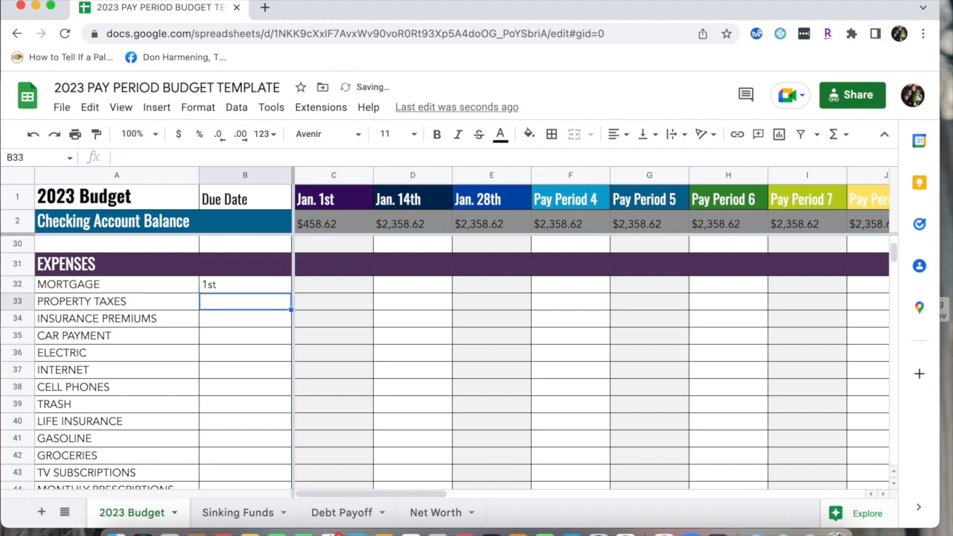
Set the car payment due date to 25th and the electric bill due date to 30th.
{"action": "key", "text": "Down"}
{"action": "key", "text": "Down"}
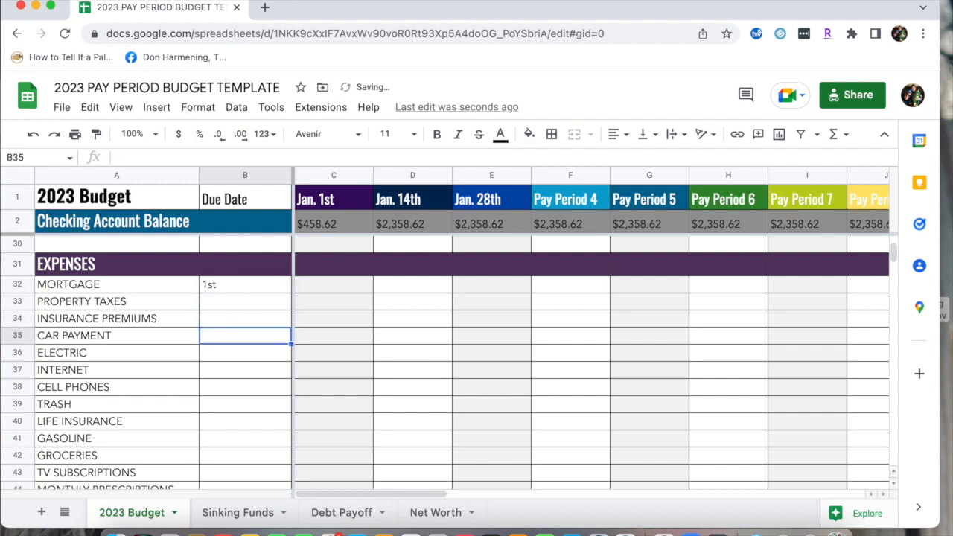
{"action": "type", "text": "25th"}
{"action": "key", "text": "Return"}
{"action": "type", "text": "3"}
{"action": "key", "text": "BackSpace"}
{"action": "type", "text": "30th"}
{"action": "key", "text": "Return"}
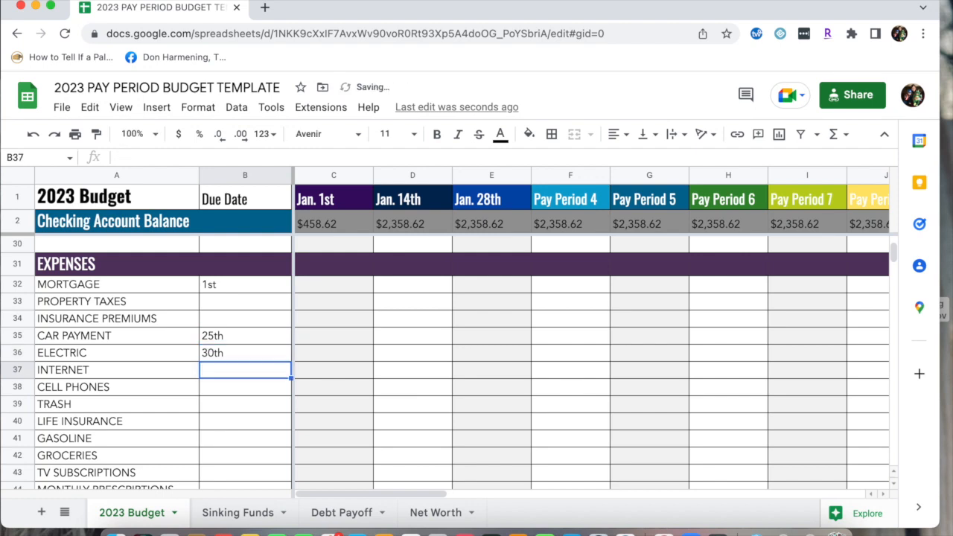
Set the cell phones due date to 10th in the EXPENSES section.
{"action": "left_click", "coordinate": [238, 393]}
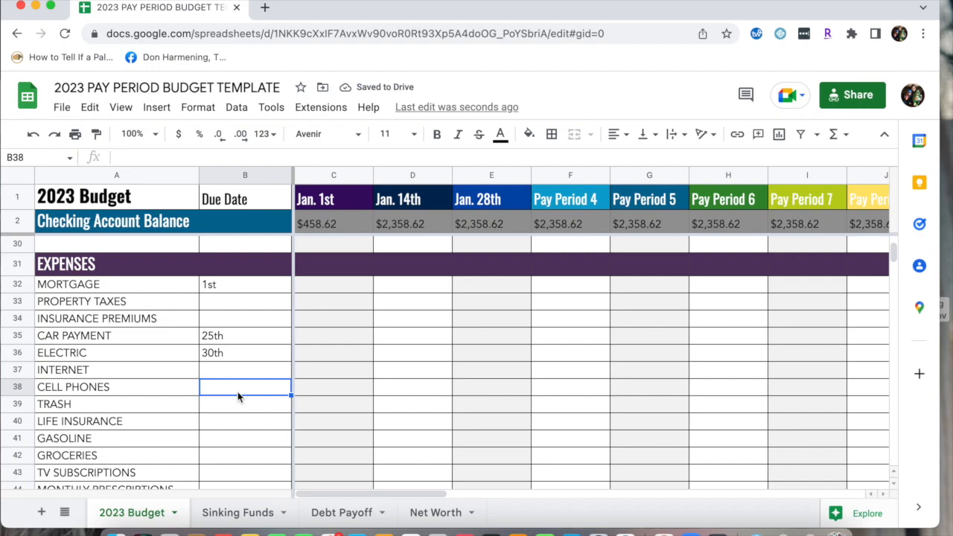
{"action": "type", "text": "10th"}
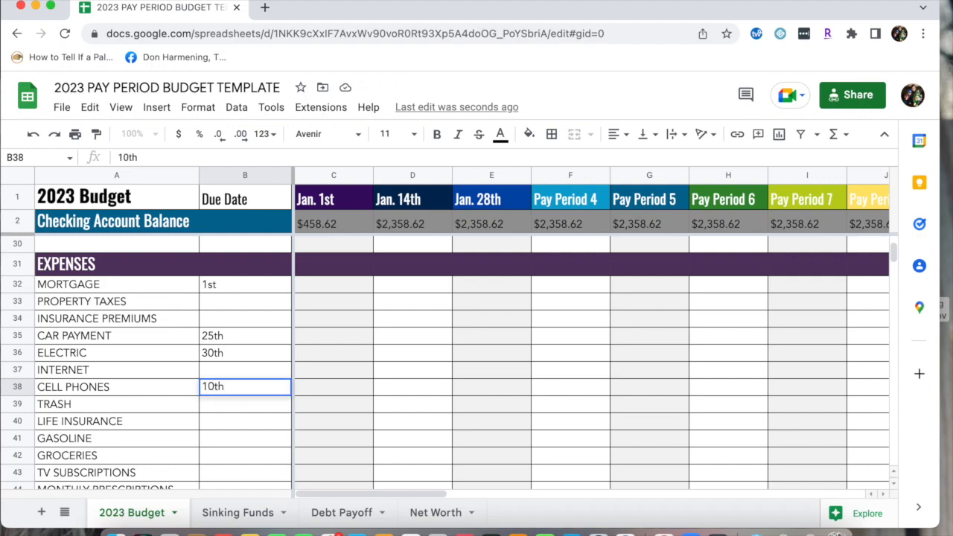
{"action": "key", "text": "Return"}
Enter $100.00 for cell phones in the Jan. 1st pay period.
{"action": "left_click", "coordinate": [331, 285]}
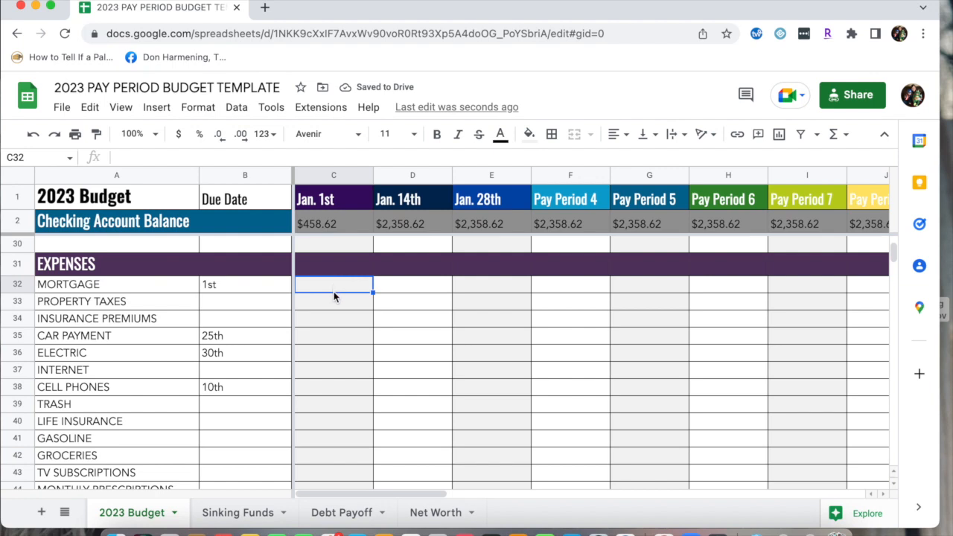
{"action": "left_click", "coordinate": [313, 388]}
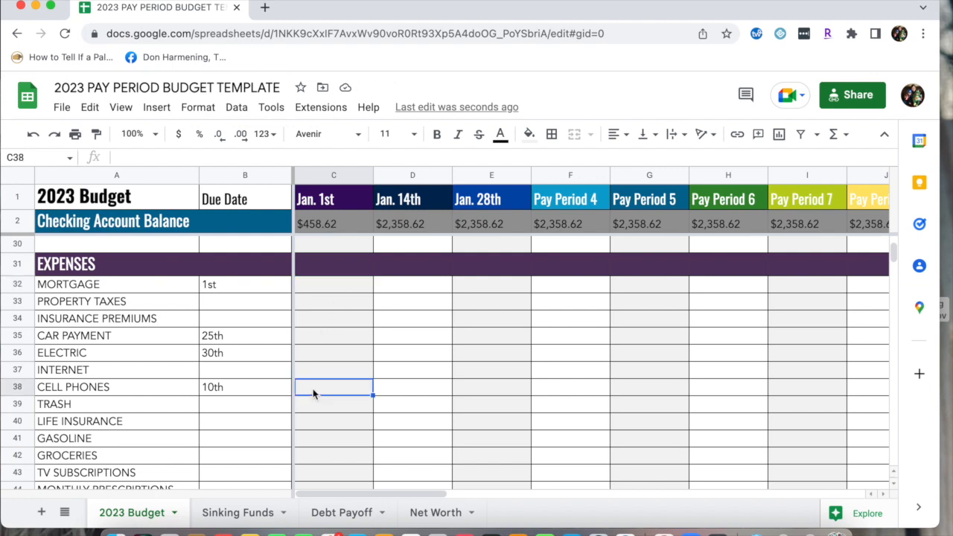
{"action": "type", "text": "$100.00"}
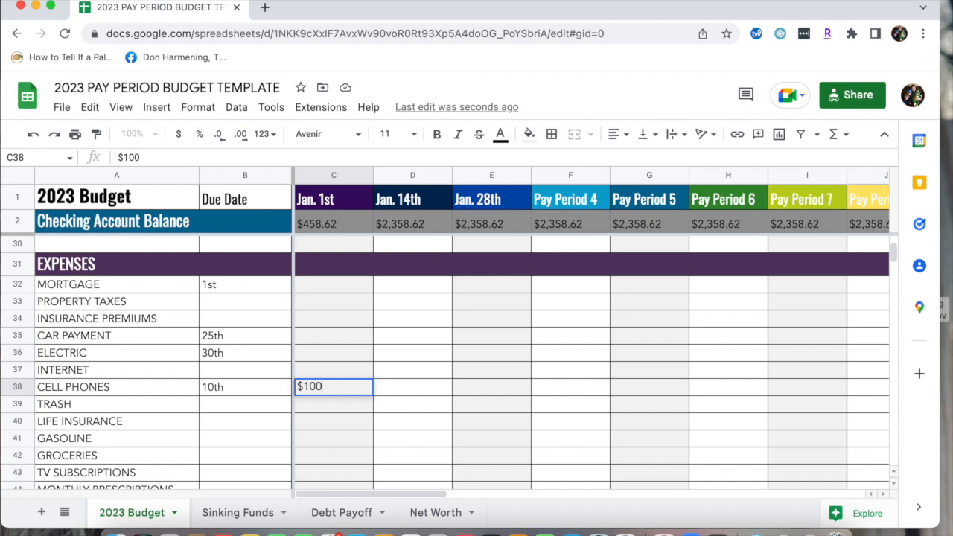
{"action": "key", "text": "Up"}
Enter $250.00 for the car payment in the Jan. 14th pay period.
{"action": "key", "text": "Up"}
{"action": "key", "text": "Up"}
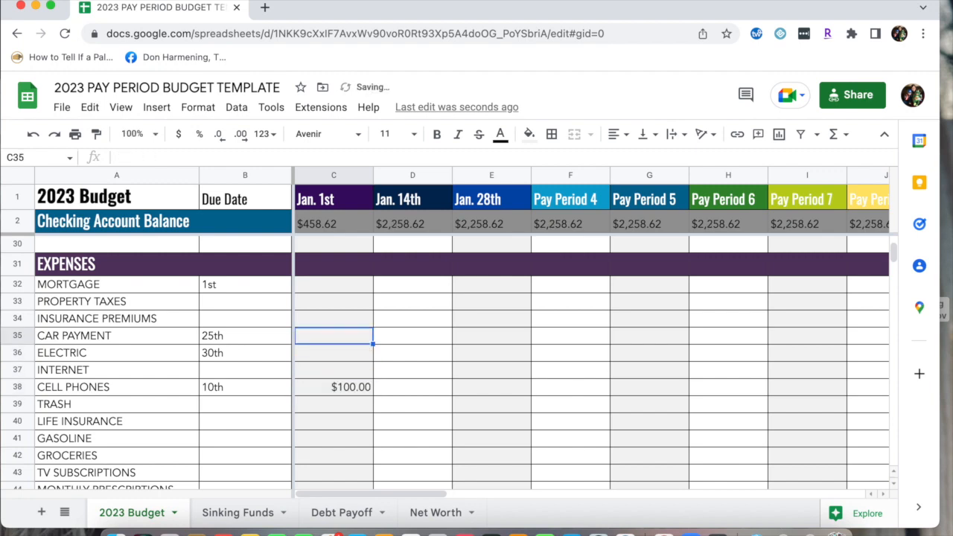
{"action": "key", "text": "Right"}
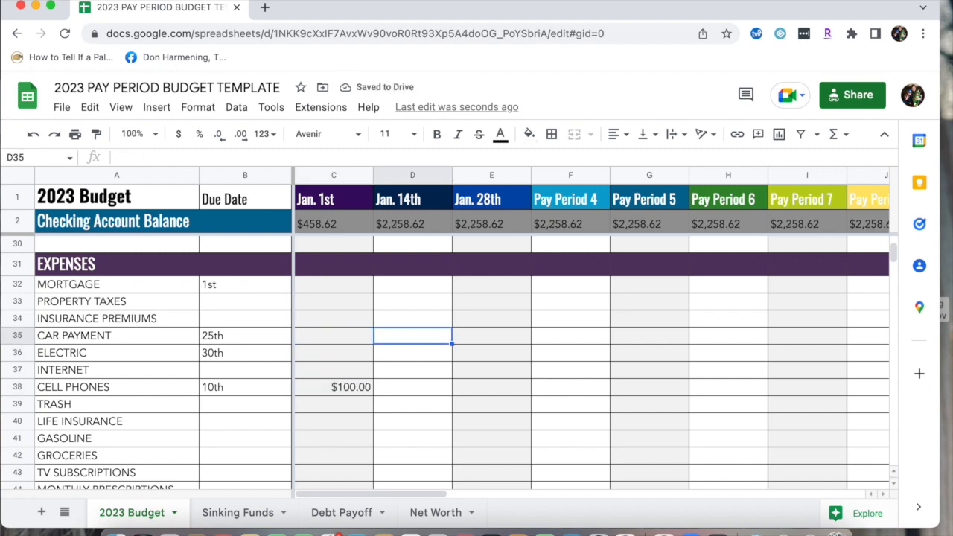
{"action": "type", "text": "$250.00"}
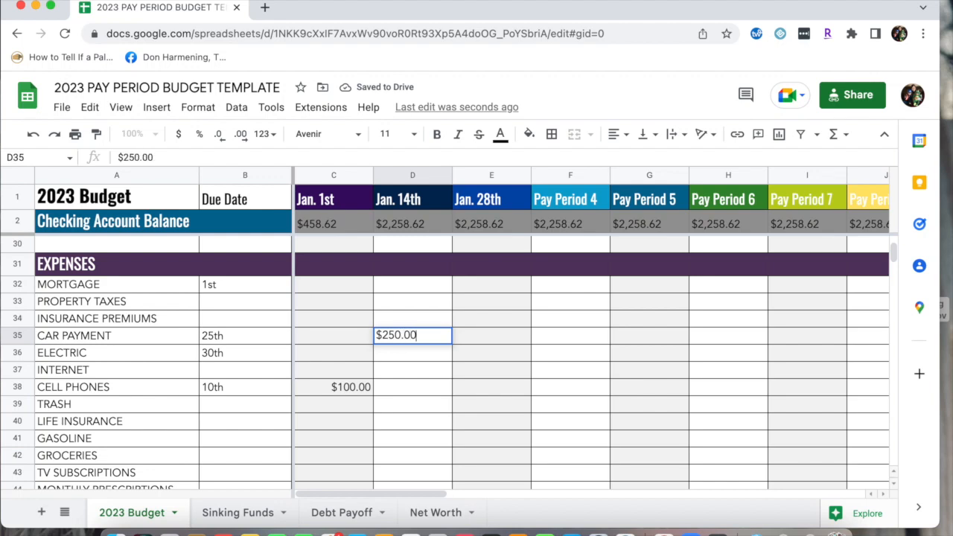
{"action": "key", "text": "Return"}
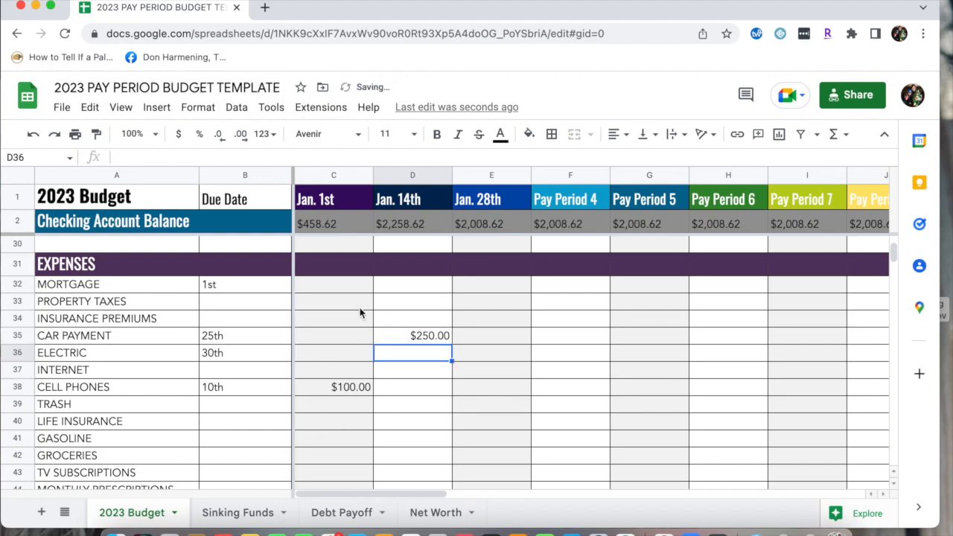
Examine the Annual Totals and Percentages columns for the income, off-the-top and expense rows.
{"action": "scroll", "coordinate": [364, 324], "scroll_direction": "down", "scroll_amount": 1}
{"action": "scroll", "coordinate": [364, 325], "scroll_direction": "up", "scroll_amount": 4}
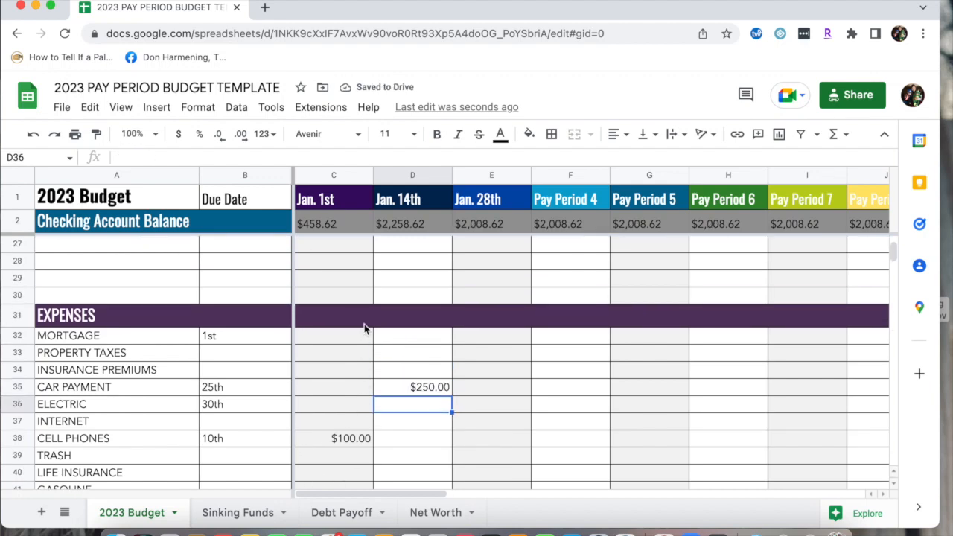
{"action": "scroll", "coordinate": [364, 328], "scroll_direction": "down", "scroll_amount": 1}
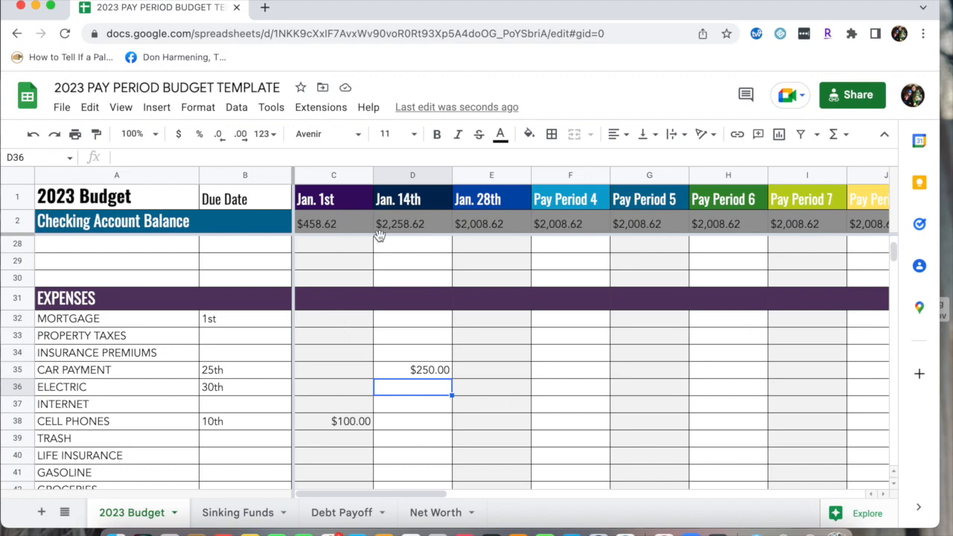
{"action": "scroll", "coordinate": [461, 309], "scroll_direction": "up", "scroll_amount": 10}
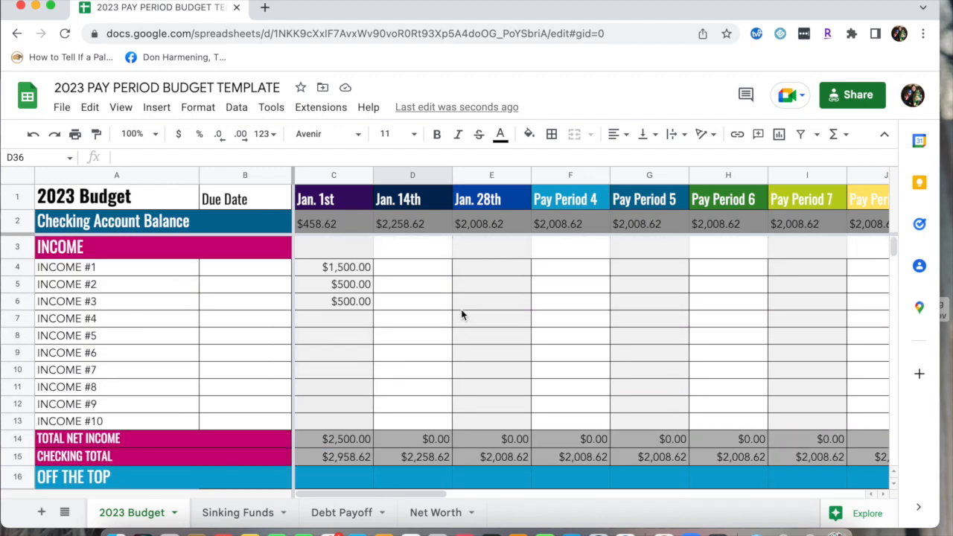
{"action": "left_click", "coordinate": [393, 273]}
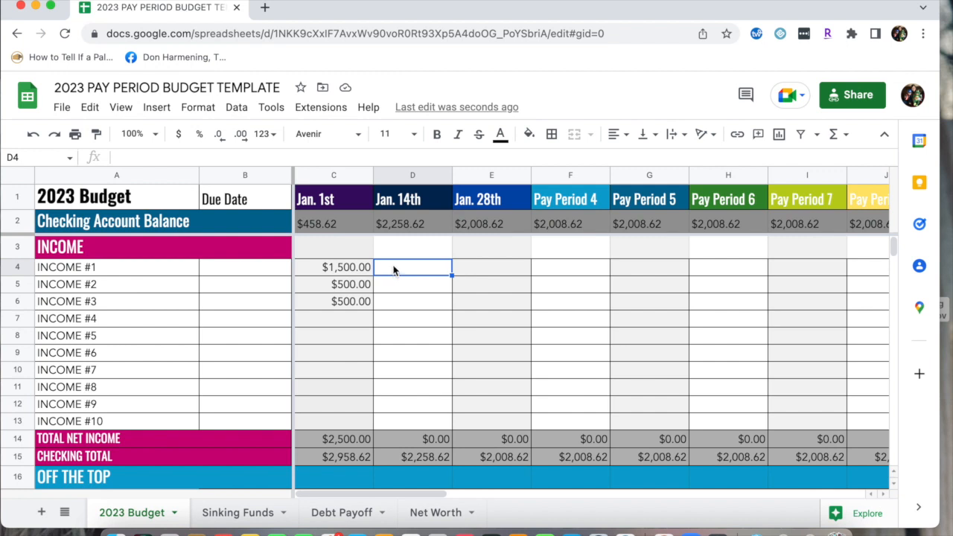
{"action": "scroll", "coordinate": [381, 398], "scroll_direction": "right", "scroll_amount": 15}
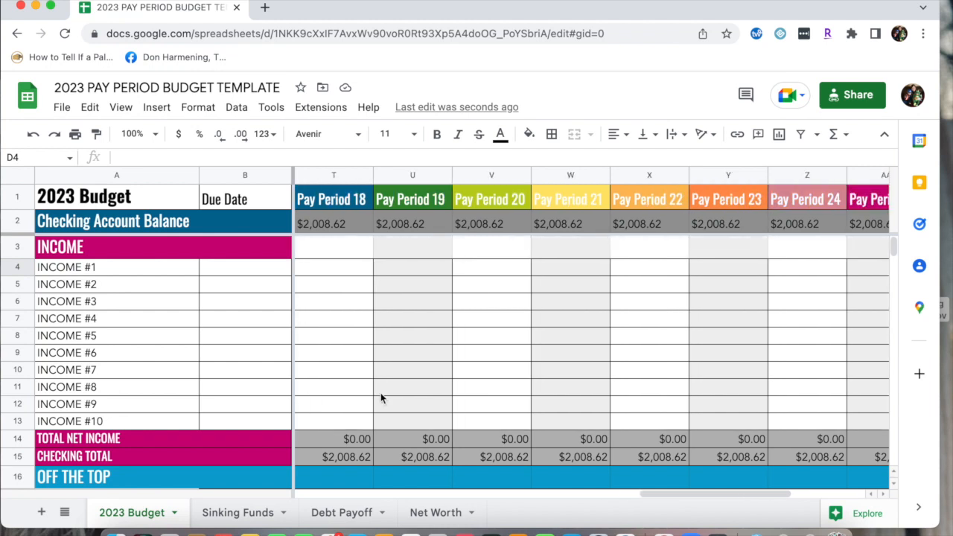
{"action": "scroll", "coordinate": [380, 399], "scroll_direction": "right", "scroll_amount": 5}
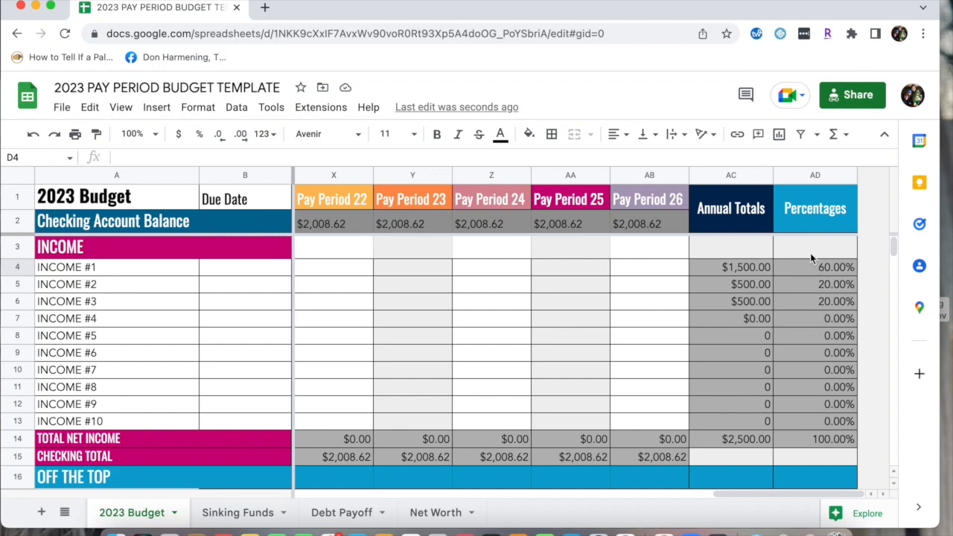
{"action": "scroll", "coordinate": [823, 357], "scroll_direction": "down", "scroll_amount": 1}
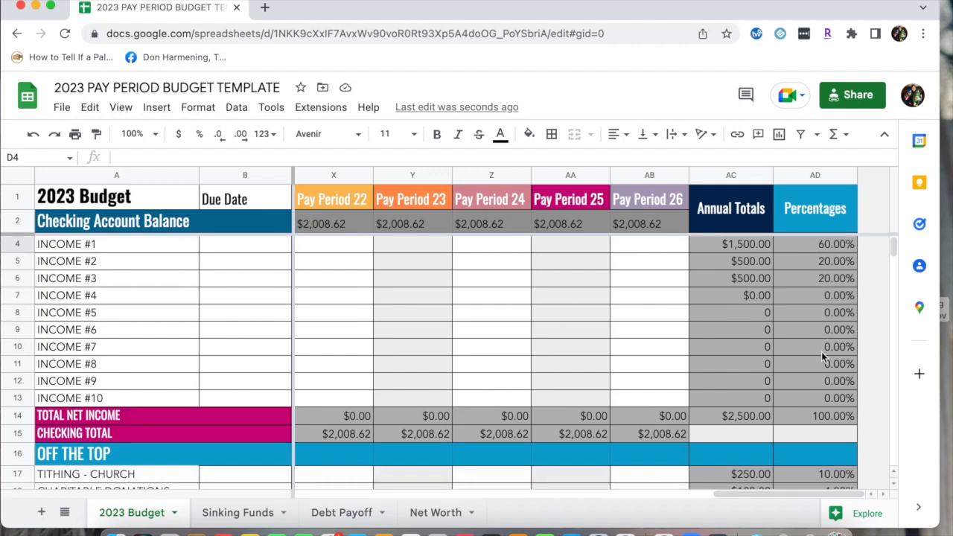
{"action": "scroll", "coordinate": [823, 354], "scroll_direction": "down", "scroll_amount": 4}
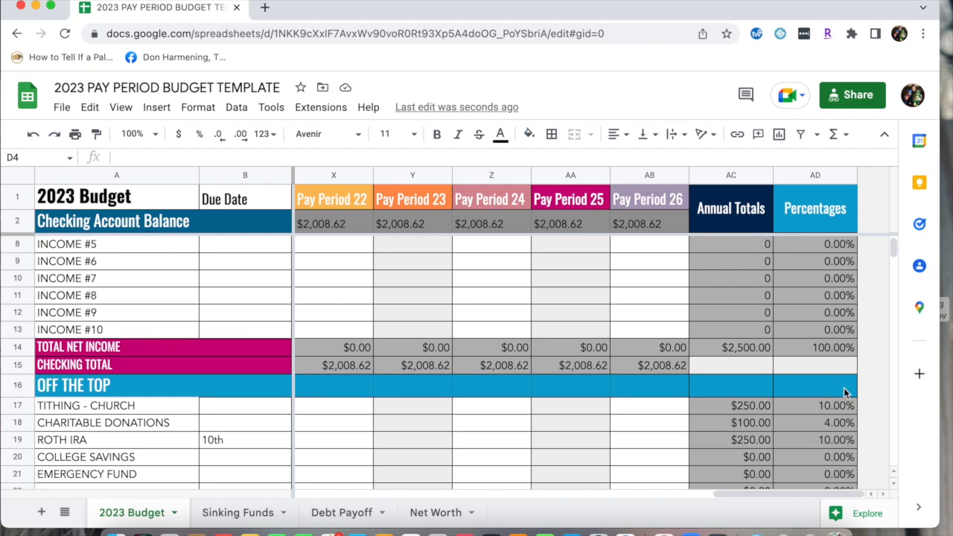
{"action": "scroll", "coordinate": [807, 396], "scroll_direction": "down", "scroll_amount": 2}
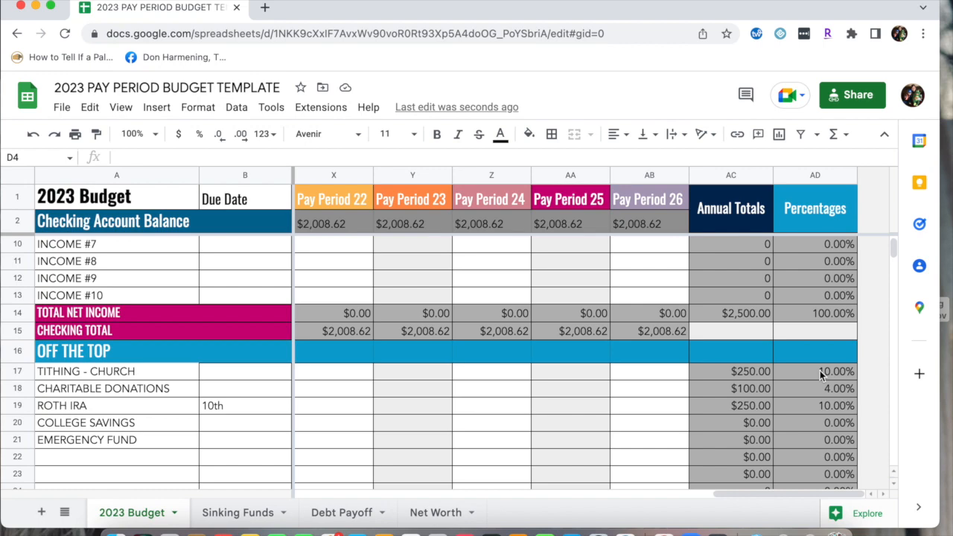
{"action": "scroll", "coordinate": [825, 421], "scroll_direction": "down", "scroll_amount": 1}
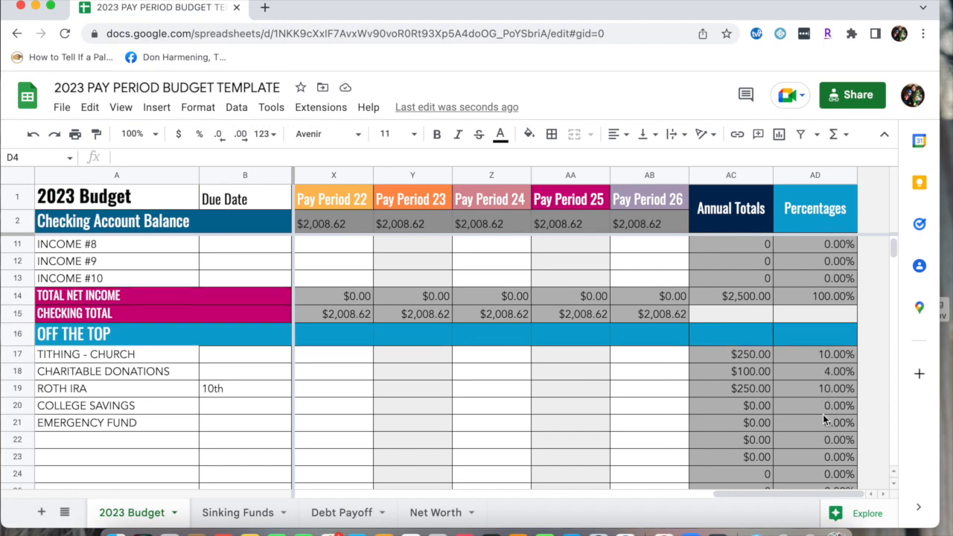
{"action": "scroll", "coordinate": [825, 421], "scroll_direction": "down", "scroll_amount": 15}
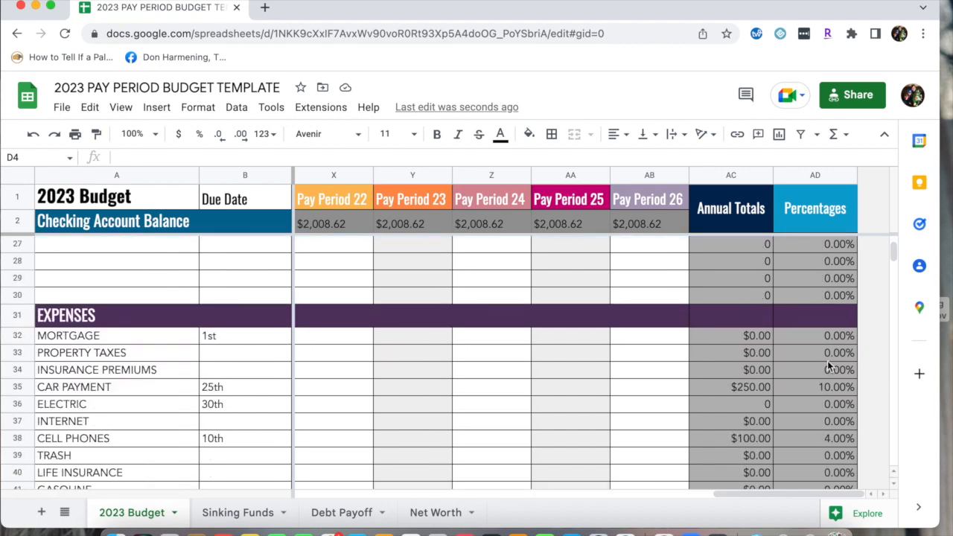
{"action": "scroll", "coordinate": [803, 337], "scroll_direction": "down", "scroll_amount": 4}
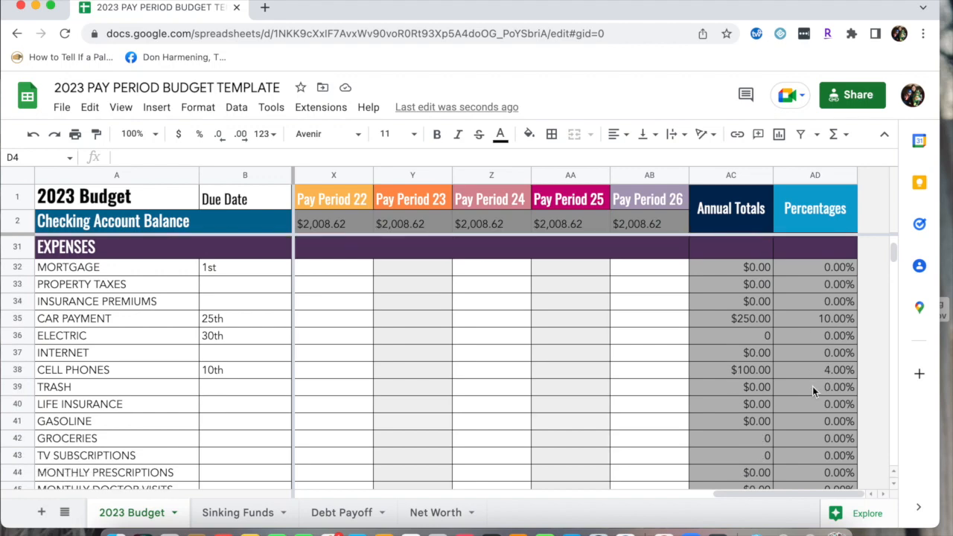
{"action": "scroll", "coordinate": [812, 387], "scroll_direction": "down", "scroll_amount": 3}
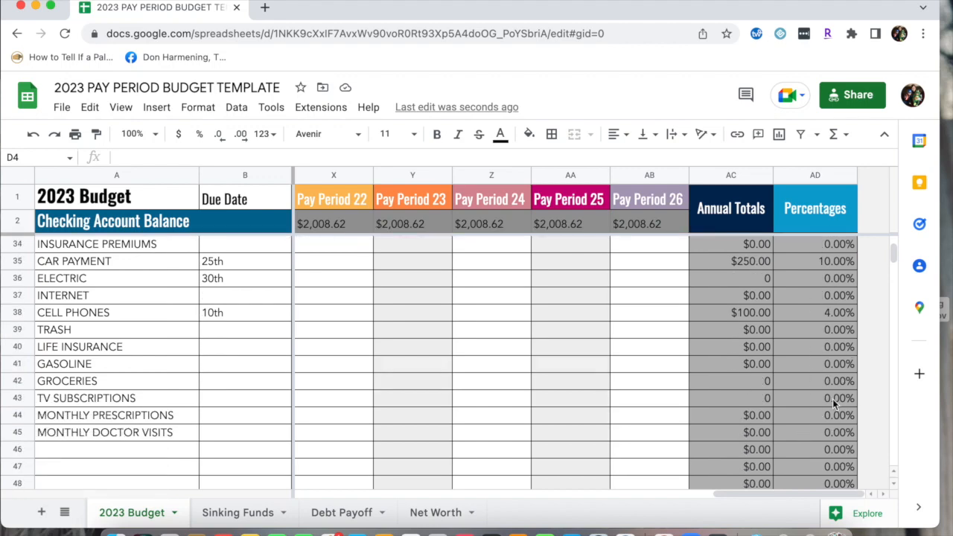
{"action": "scroll", "coordinate": [834, 403], "scroll_direction": "down", "scroll_amount": 8}
{"action": "scroll", "coordinate": [834, 402], "scroll_direction": "up", "scroll_amount": 20}
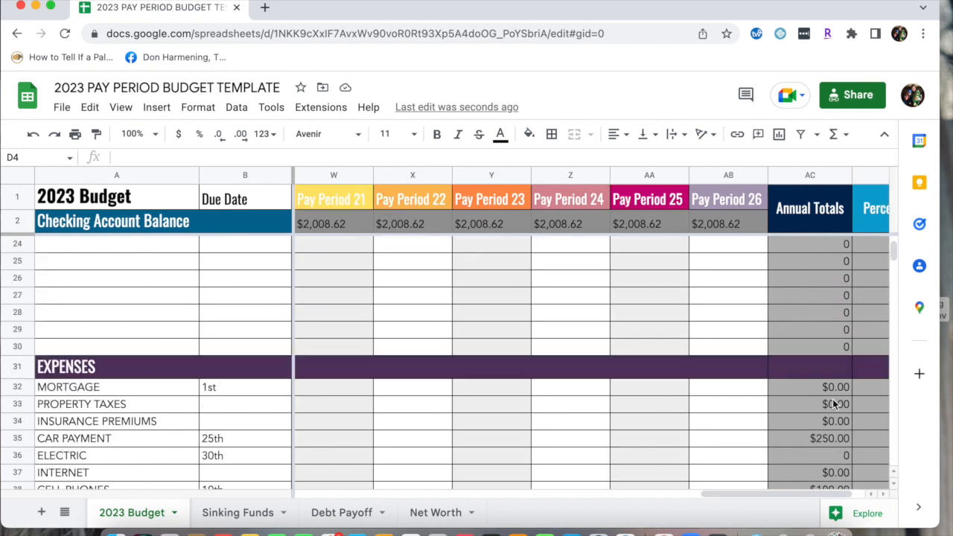
Return to the January pay periods and look through the PERSONAL and SAVINGS categories below the expenses.
{"action": "scroll", "coordinate": [402, 407], "scroll_direction": "left", "scroll_amount": 15}
{"action": "scroll", "coordinate": [401, 408], "scroll_direction": "left", "scroll_amount": 3}
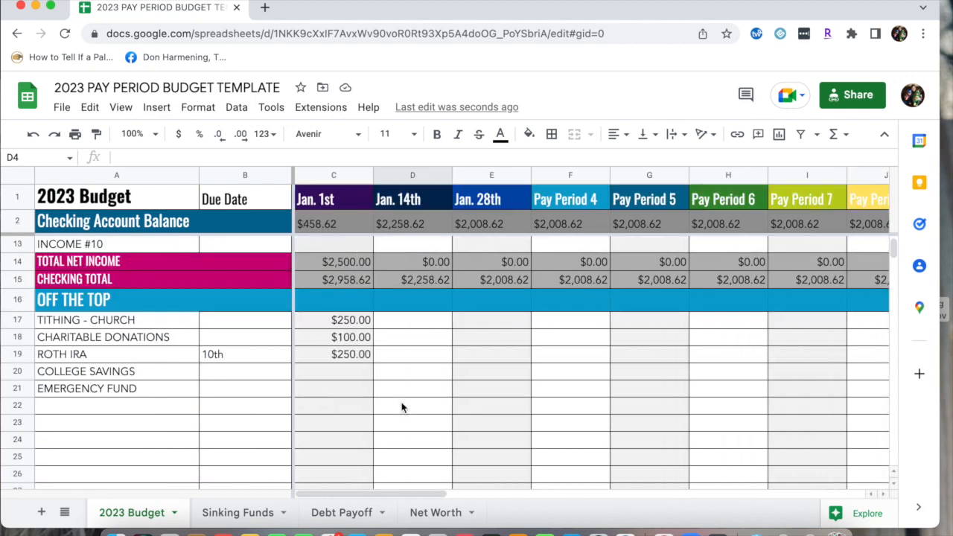
{"action": "scroll", "coordinate": [324, 345], "scroll_direction": "down", "scroll_amount": 2}
{"action": "scroll", "coordinate": [324, 345], "scroll_direction": "down", "scroll_amount": 20}
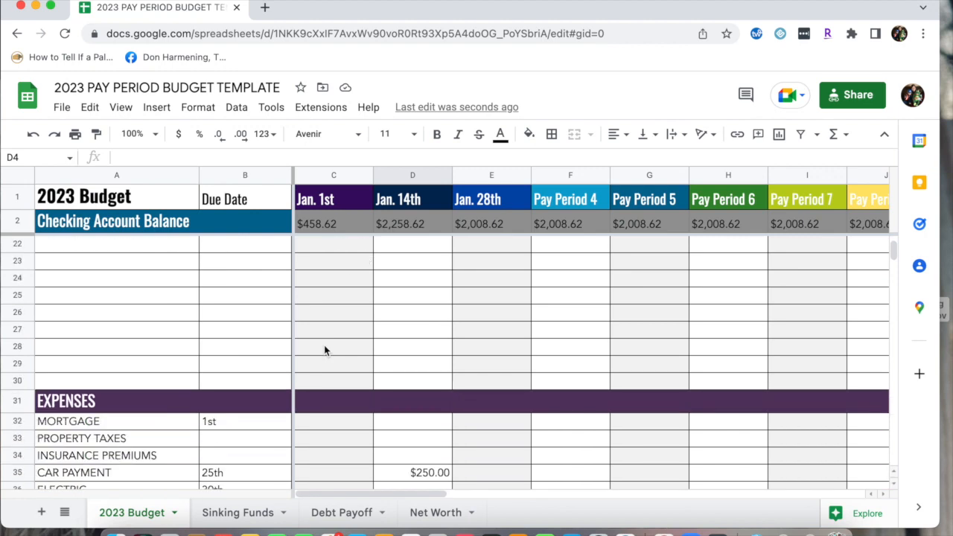
{"action": "scroll", "coordinate": [324, 344], "scroll_direction": "down", "scroll_amount": 12}
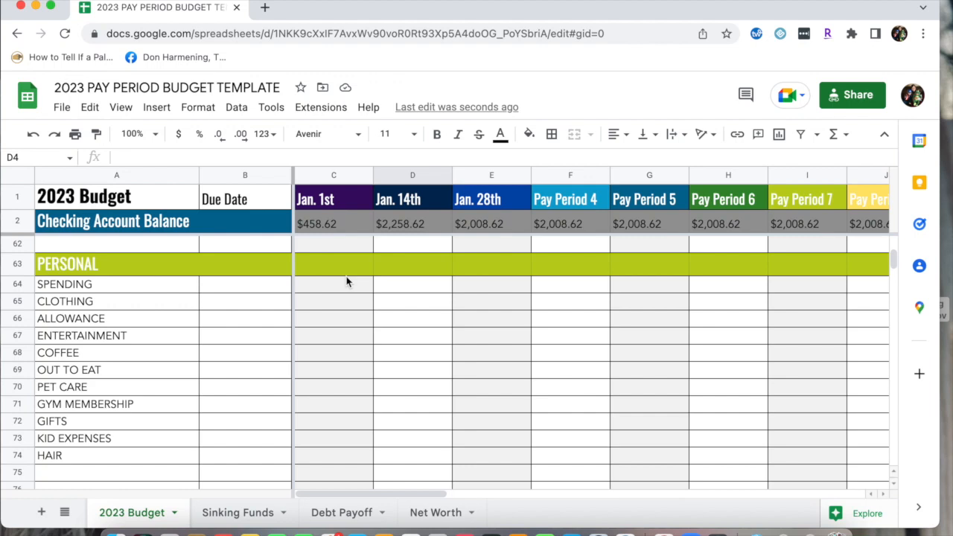
{"action": "scroll", "coordinate": [334, 339], "scroll_direction": "down", "scroll_amount": 5}
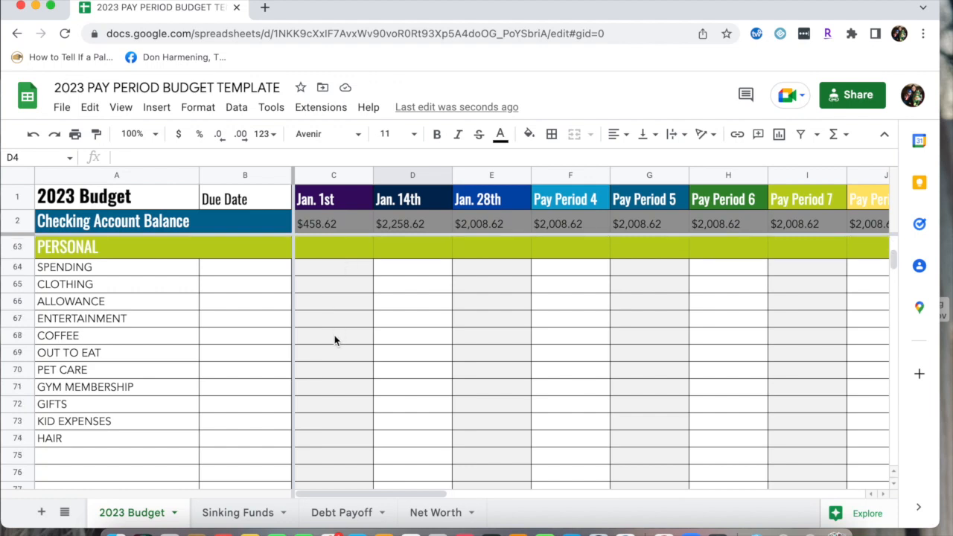
{"action": "scroll", "coordinate": [335, 339], "scroll_direction": "down", "scroll_amount": 10}
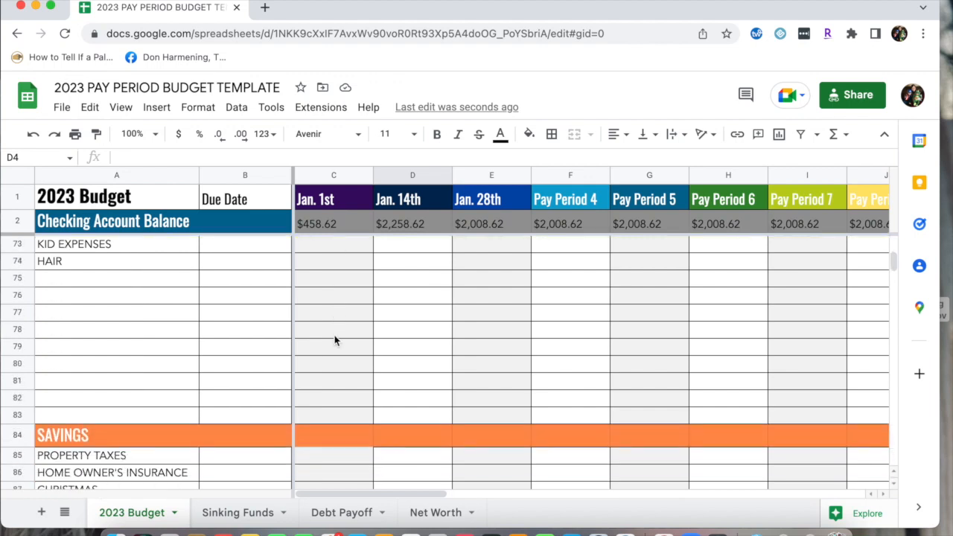
{"action": "scroll", "coordinate": [335, 335], "scroll_direction": "down", "scroll_amount": 7}
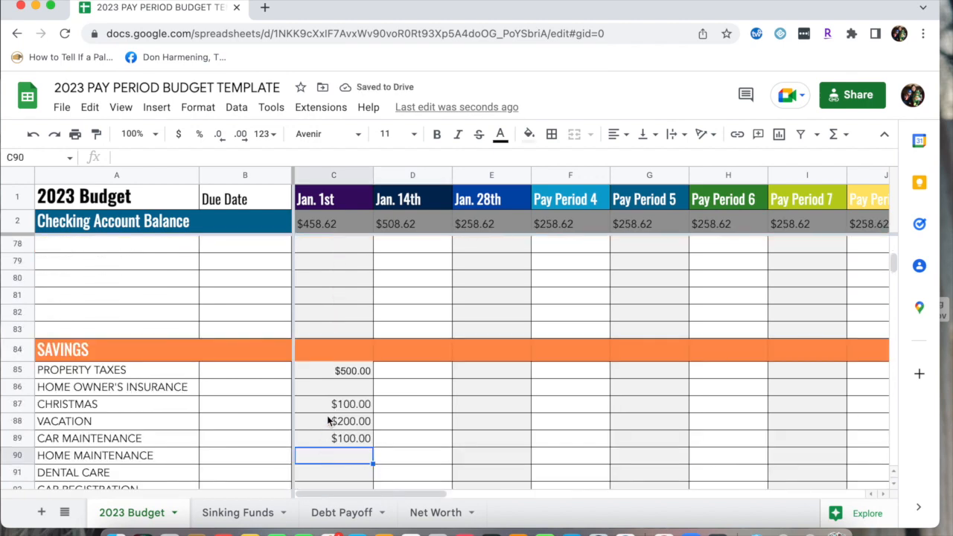
Examine the Jan. 1st savings amounts and the ending balance formula in C105, then review the personal and expense amounts above.
{"action": "scroll", "coordinate": [327, 415], "scroll_direction": "up", "scroll_amount": 3}
{"action": "scroll", "coordinate": [327, 415], "scroll_direction": "down", "scroll_amount": 5}
{"action": "scroll", "coordinate": [327, 421], "scroll_direction": "down", "scroll_amount": 6}
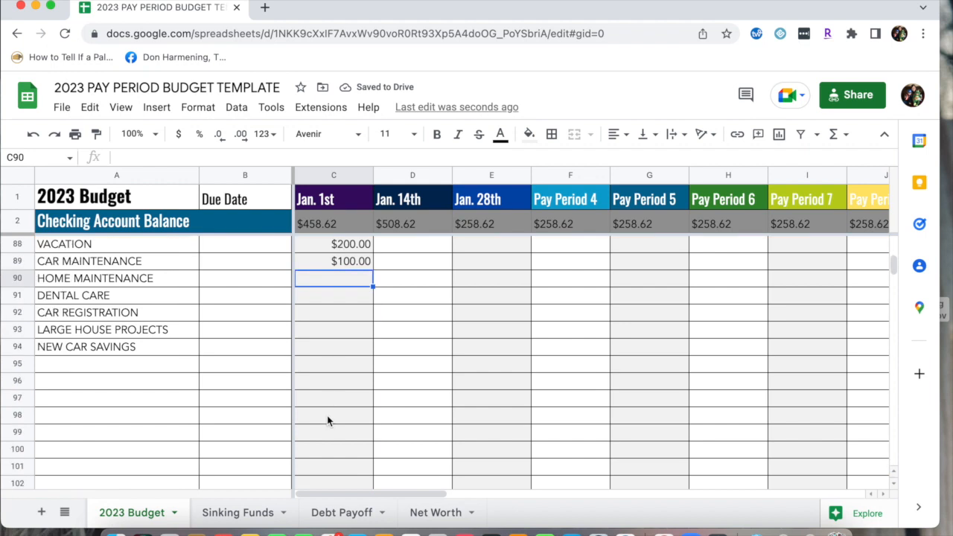
{"action": "left_click", "coordinate": [318, 383]}
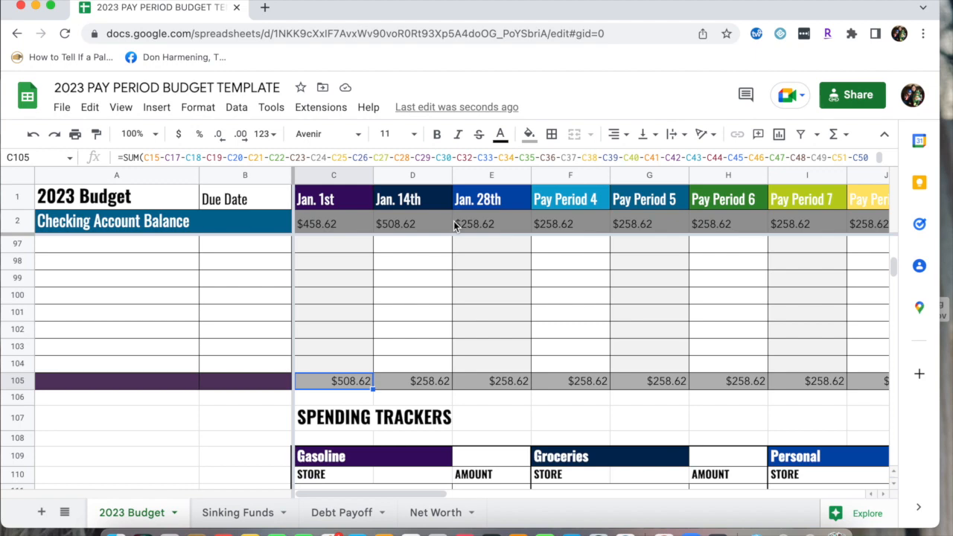
{"action": "scroll", "coordinate": [432, 271], "scroll_direction": "up", "scroll_amount": 5}
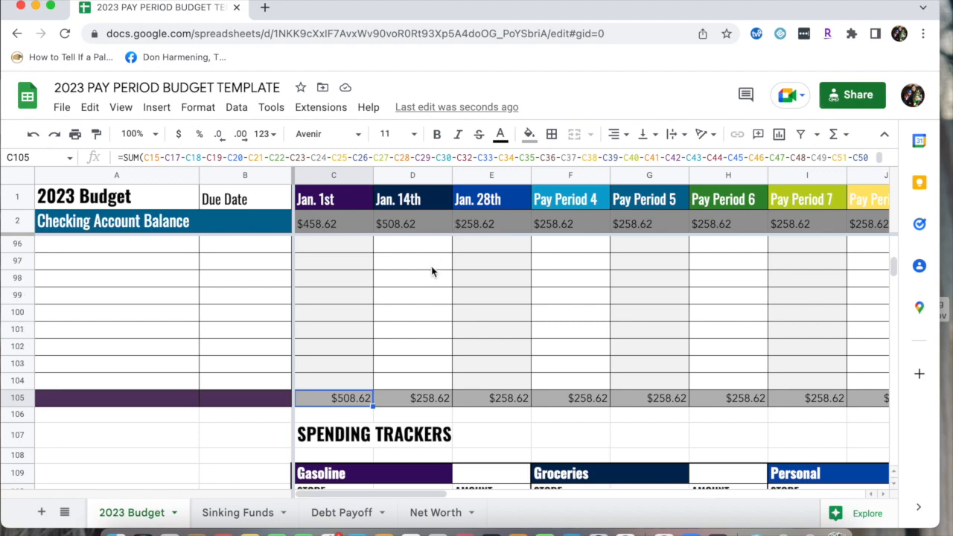
{"action": "scroll", "coordinate": [432, 270], "scroll_direction": "down", "scroll_amount": 3}
{"action": "scroll", "coordinate": [432, 272], "scroll_direction": "down", "scroll_amount": 3}
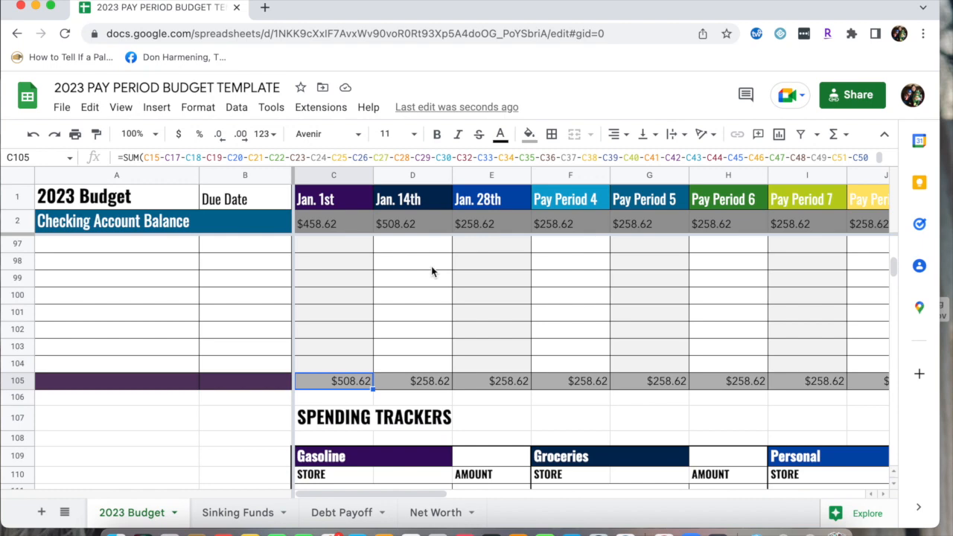
{"action": "scroll", "coordinate": [432, 272], "scroll_direction": "up", "scroll_amount": 6}
{"action": "scroll", "coordinate": [431, 271], "scroll_direction": "up", "scroll_amount": 6}
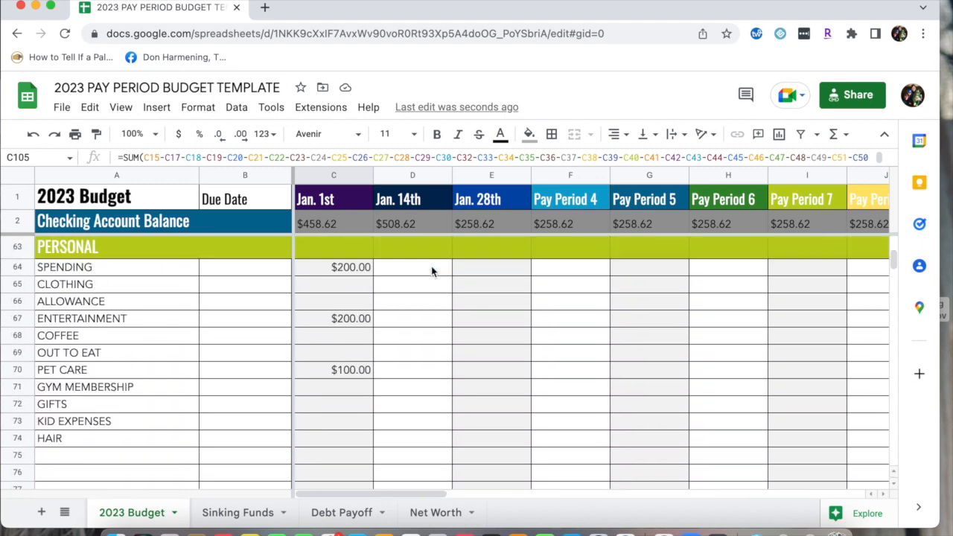
{"action": "scroll", "coordinate": [432, 270], "scroll_direction": "up", "scroll_amount": 6}
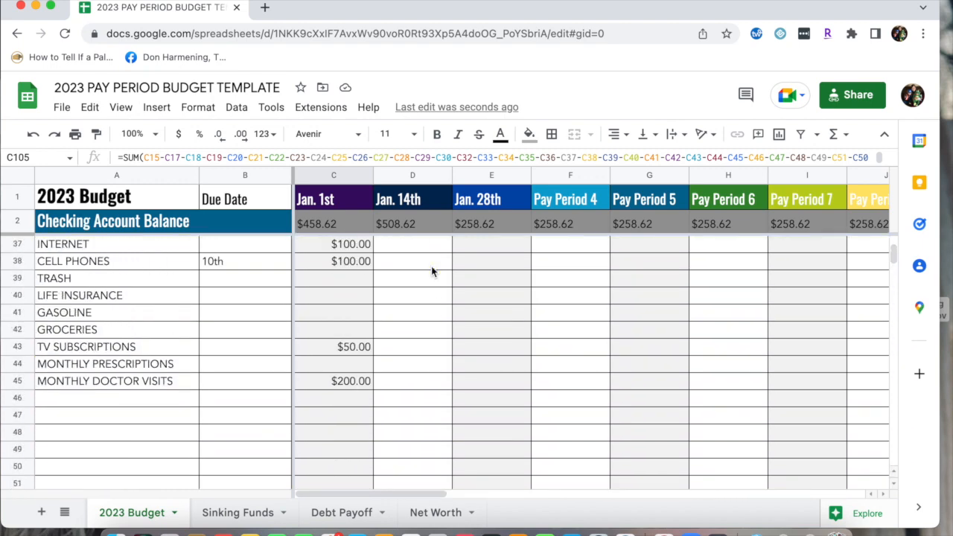
Set the Gasoline budget to $200.00 in the SPENDING TRACKERS section below the savings rows.
{"action": "scroll", "coordinate": [114, 384], "scroll_direction": "down", "scroll_amount": 8}
{"action": "scroll", "coordinate": [114, 384], "scroll_direction": "up", "scroll_amount": 1}
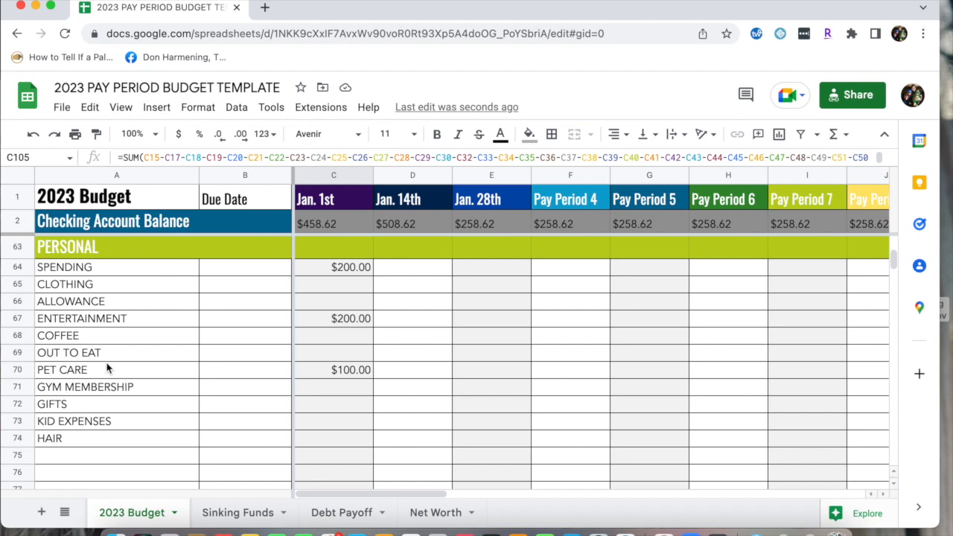
{"action": "scroll", "coordinate": [106, 368], "scroll_direction": "down", "scroll_amount": 8}
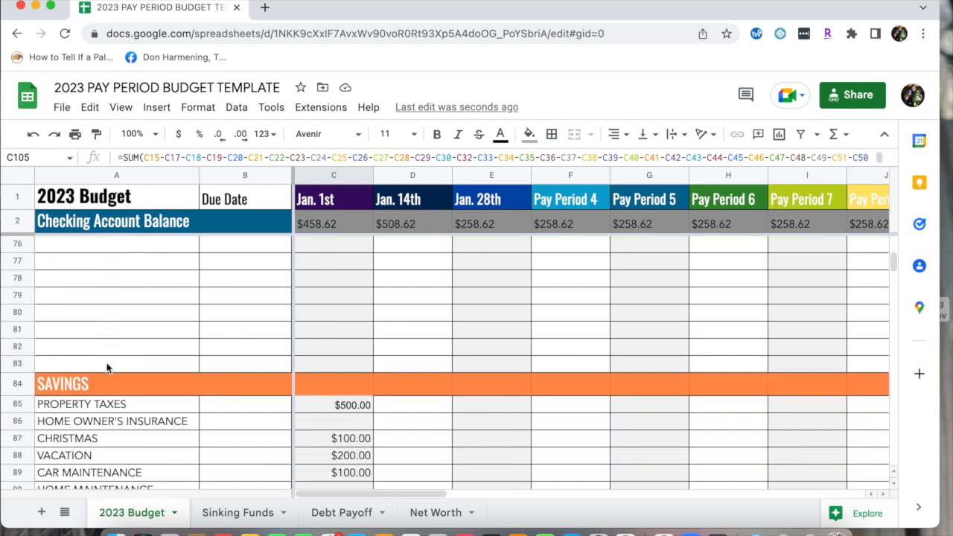
{"action": "scroll", "coordinate": [107, 367], "scroll_direction": "down", "scroll_amount": 3}
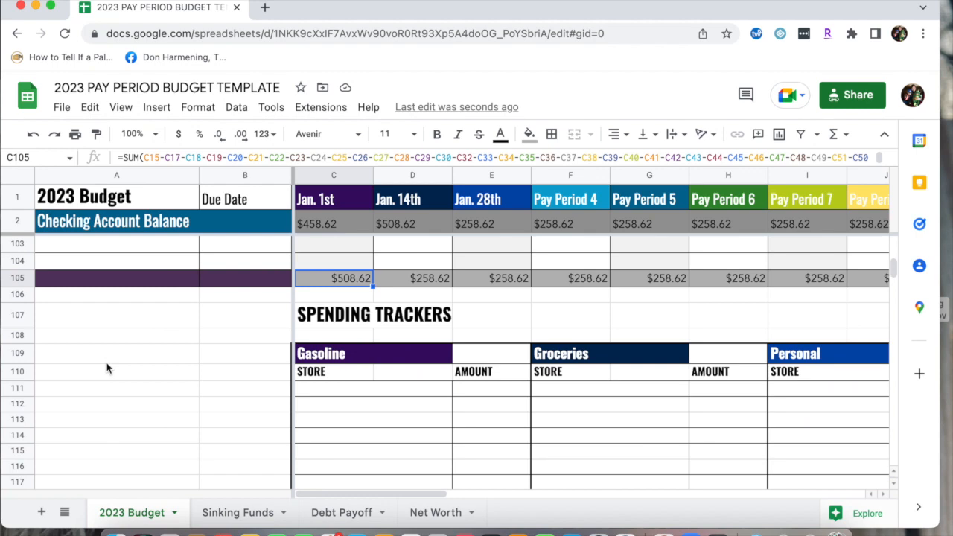
{"action": "scroll", "coordinate": [107, 368], "scroll_direction": "down", "scroll_amount": 1}
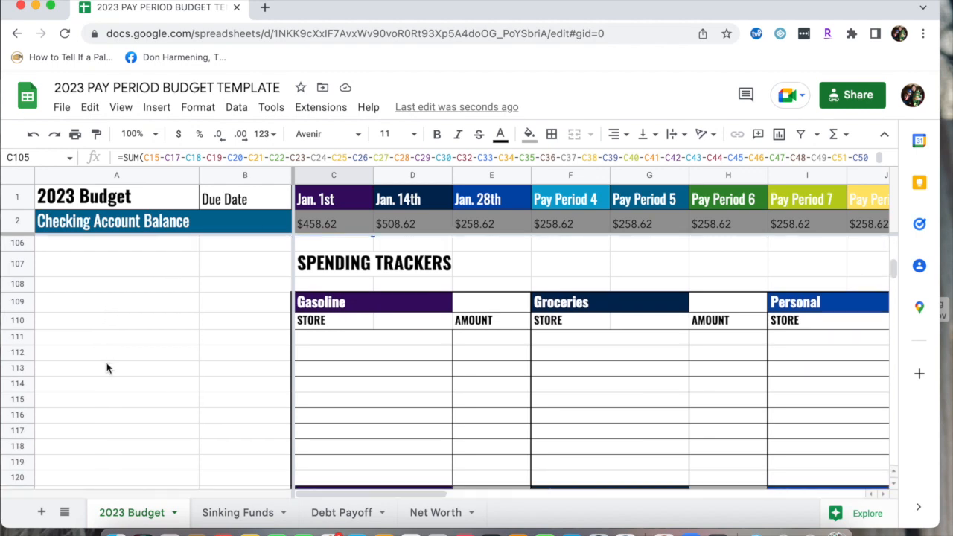
{"action": "left_click", "coordinate": [490, 286]}
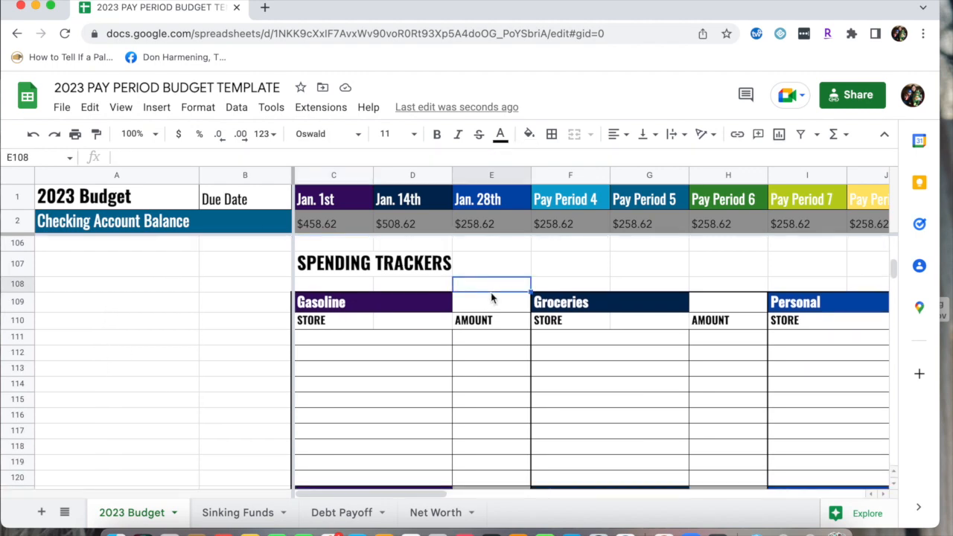
{"action": "left_click", "coordinate": [492, 302]}
{"action": "type", "text": "$200.00"}
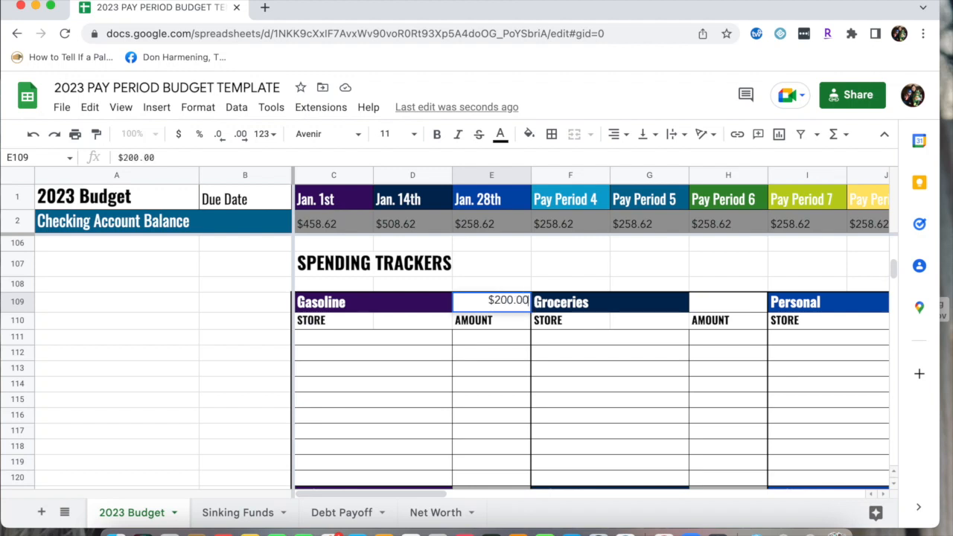
{"action": "key", "text": "Return"}
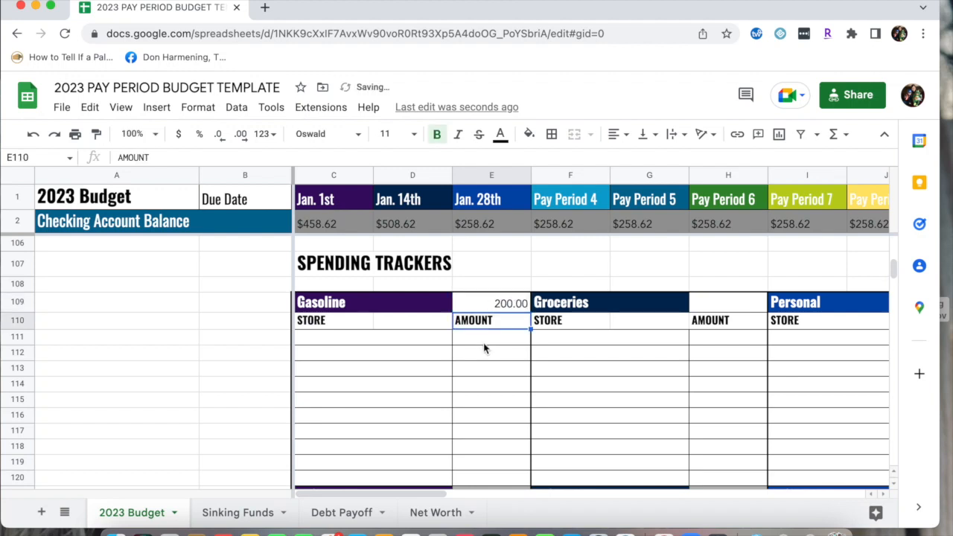
Log a Sam's Club - Gas purchase of $75.00 in the Gasoline tracker and check its AMOUNT LEFT formula.
{"action": "scroll", "coordinate": [482, 347], "scroll_direction": "down", "scroll_amount": 2}
{"action": "left_click", "coordinate": [373, 298]}
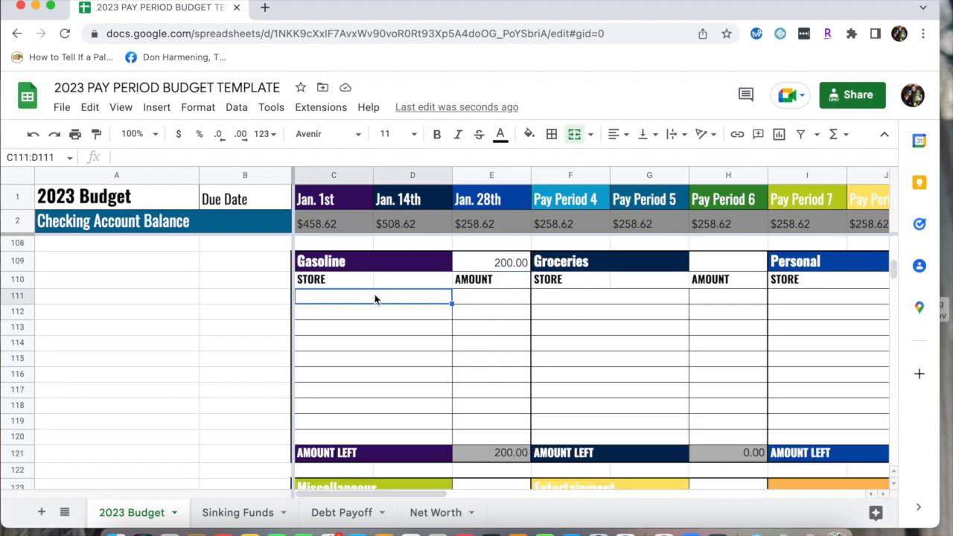
{"action": "type", "text": "Sam"}
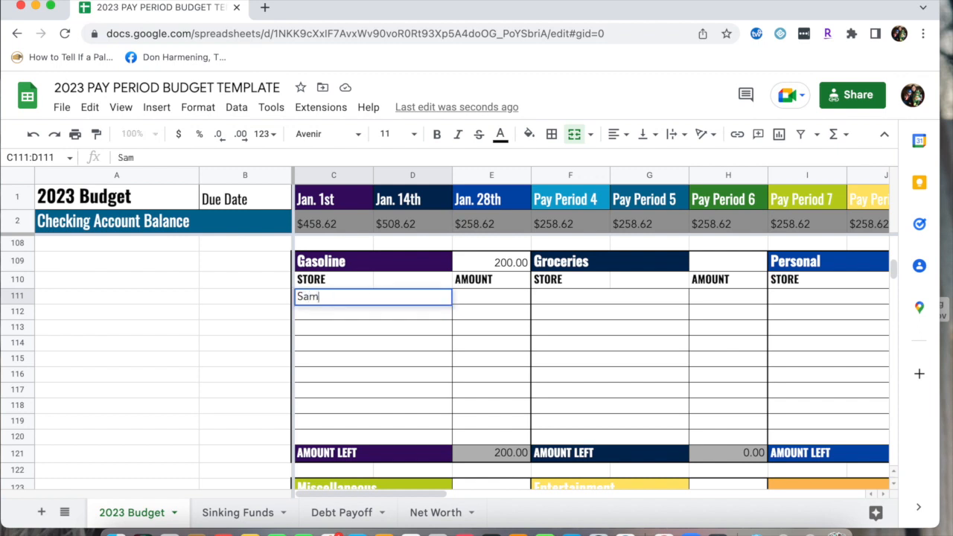
{"action": "type", "text": "'s Club - Gas"}
{"action": "key", "text": "Tab"}
{"action": "type", "text": "$75.00"}
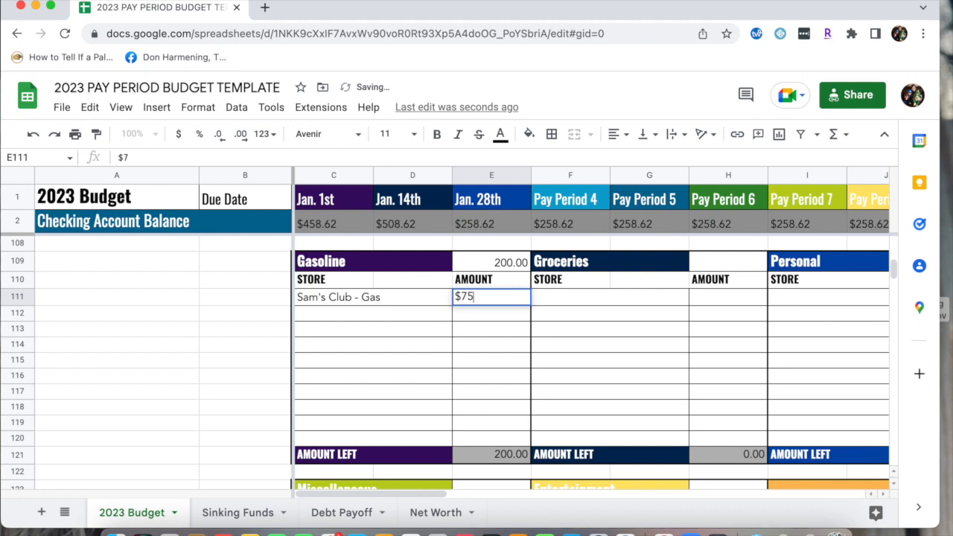
{"action": "key", "text": "Return"}
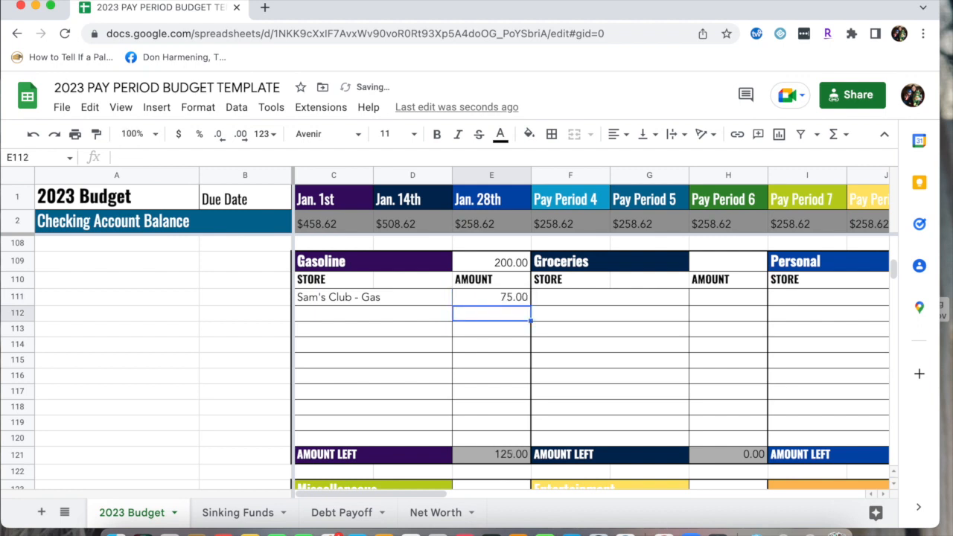
{"action": "left_click", "coordinate": [492, 302]}
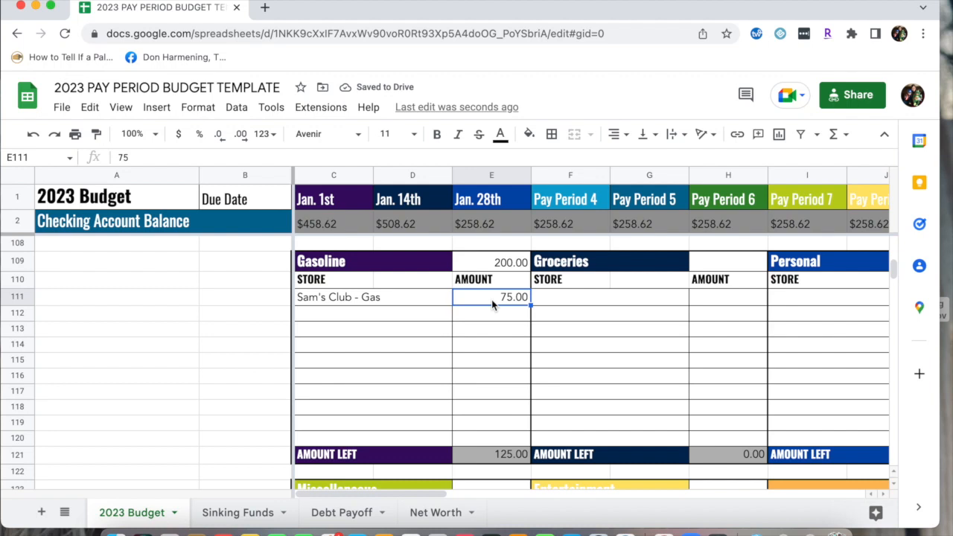
{"action": "key", "text": "ctrl+Down"}
Set the Groceries tracker budget to $300.00 and enter $100.00 as its first purchase amount.
{"action": "scroll", "coordinate": [496, 287], "scroll_direction": "up", "scroll_amount": 1}
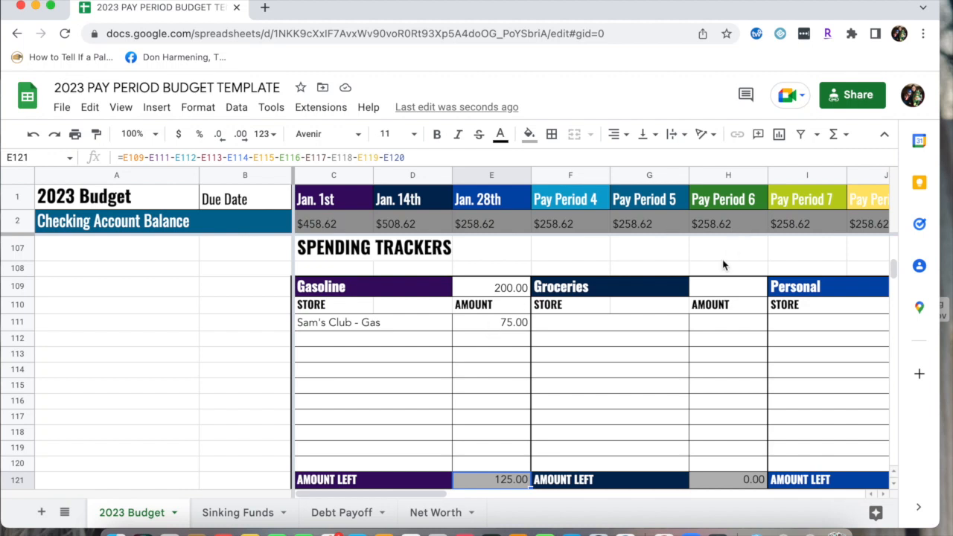
{"action": "left_click", "coordinate": [716, 289]}
{"action": "type", "text": "300.00"}
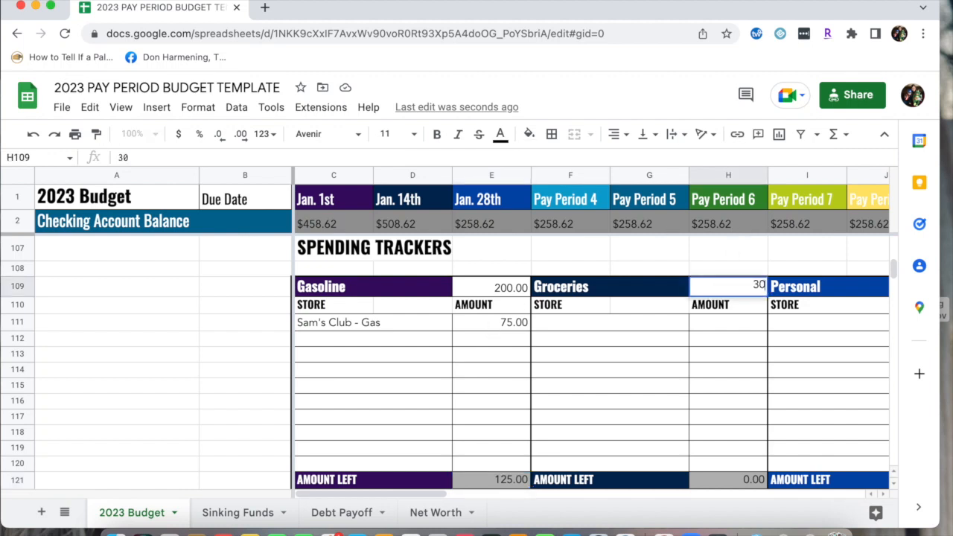
{"action": "key", "text": "Return"}
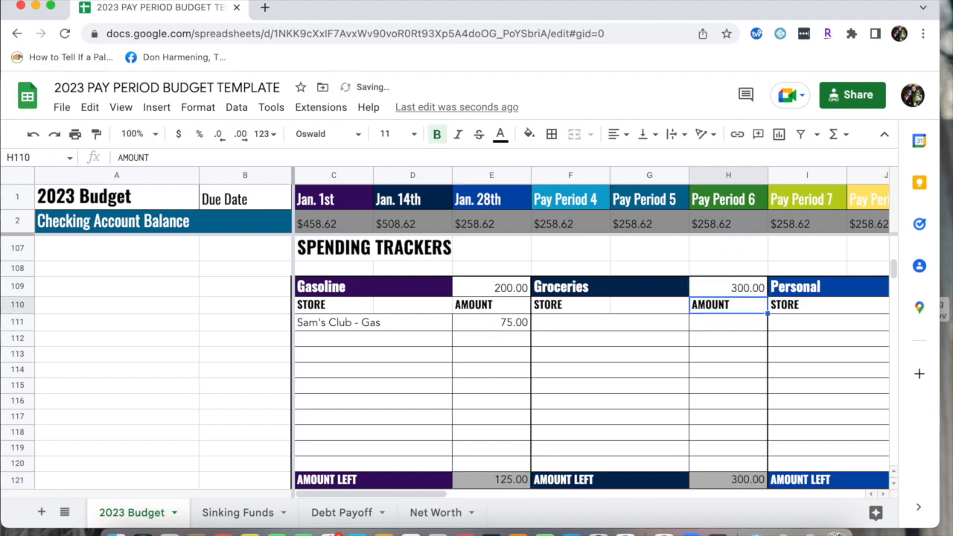
{"action": "key", "text": "Down"}
{"action": "type", "text": "$100.00"}
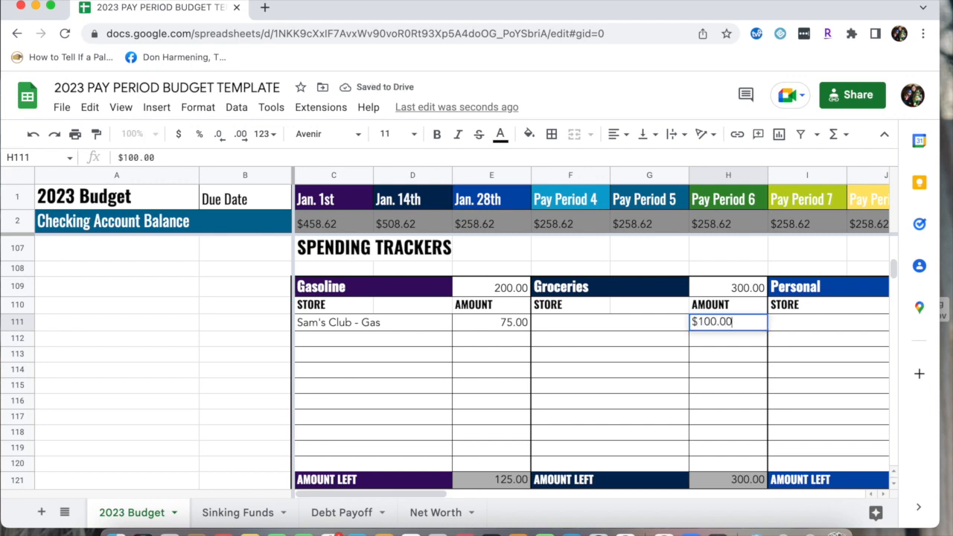
{"action": "key", "text": "Return"}
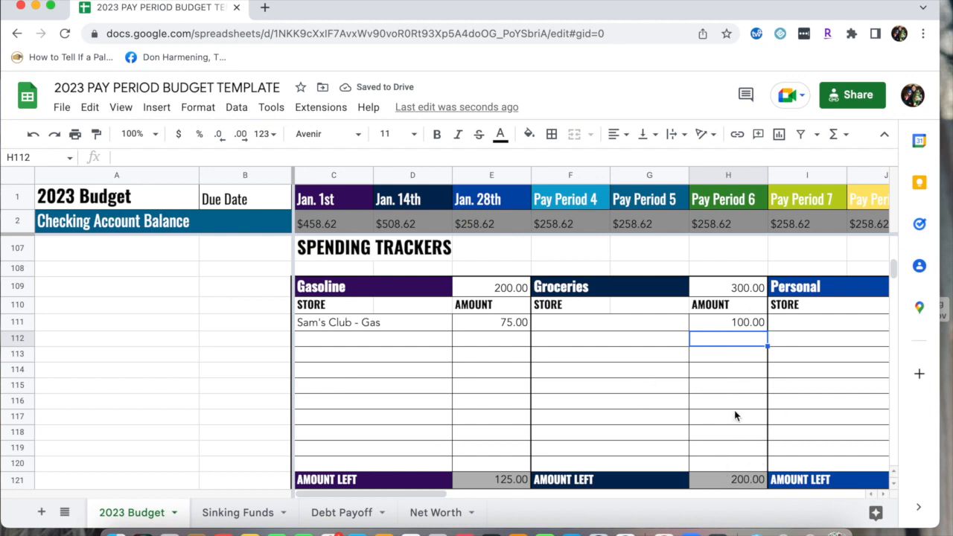
Look through the other spending trackers, including Personal, Miscellaneous, Entertainment and the unnamed ones, and return to the INCOME rows.
{"action": "scroll", "coordinate": [734, 415], "scroll_direction": "right", "scroll_amount": 5}
{"action": "scroll", "coordinate": [734, 415], "scroll_direction": "right", "scroll_amount": 8}
{"action": "scroll", "coordinate": [733, 415], "scroll_direction": "left", "scroll_amount": 5}
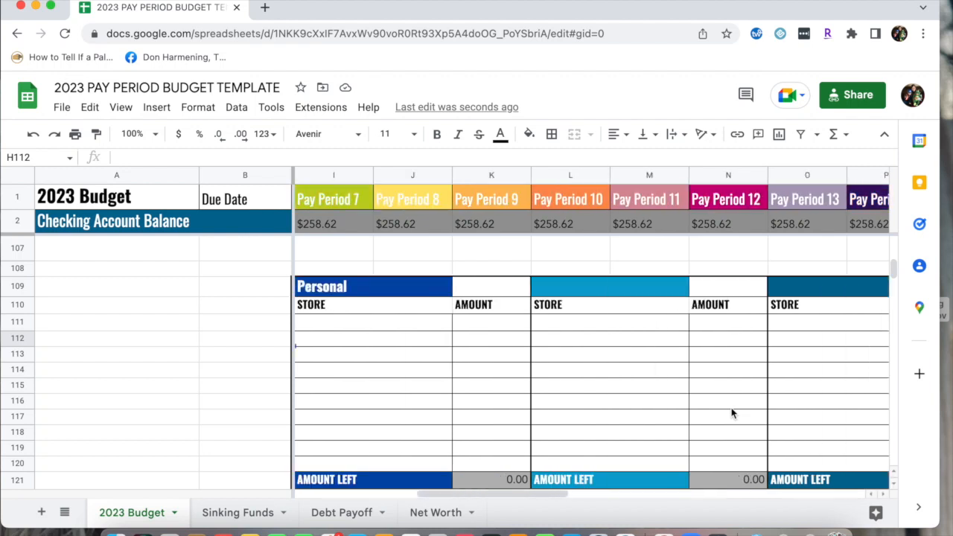
{"action": "scroll", "coordinate": [732, 414], "scroll_direction": "left", "scroll_amount": 5}
{"action": "scroll", "coordinate": [732, 414], "scroll_direction": "down", "scroll_amount": 4}
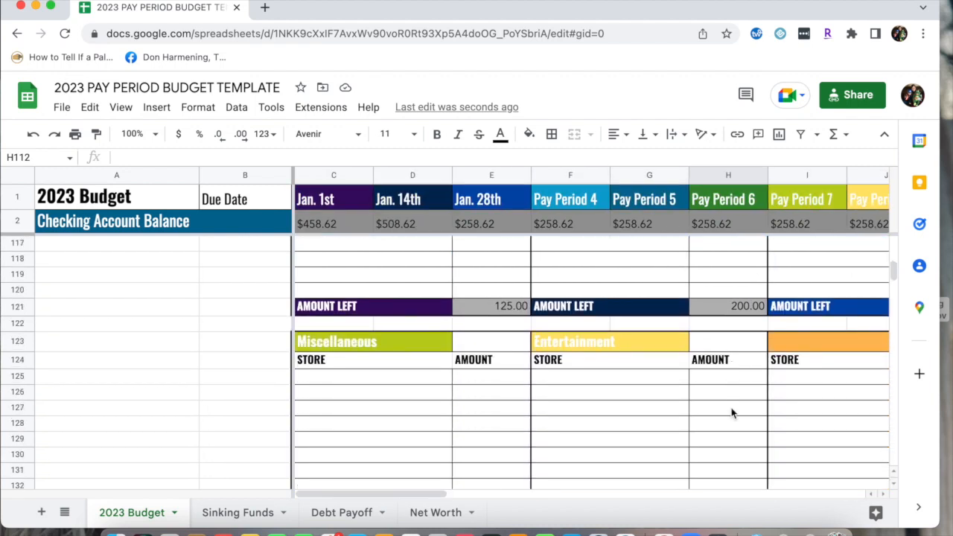
{"action": "scroll", "coordinate": [732, 414], "scroll_direction": "right", "scroll_amount": 7}
{"action": "scroll", "coordinate": [732, 414], "scroll_direction": "left", "scroll_amount": 3}
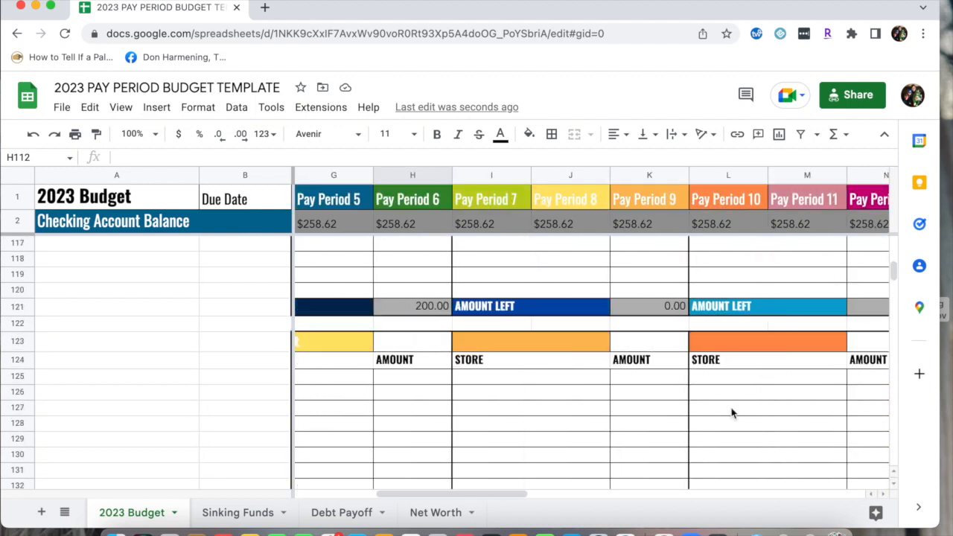
{"action": "scroll", "coordinate": [732, 414], "scroll_direction": "left", "scroll_amount": 4}
{"action": "scroll", "coordinate": [732, 414], "scroll_direction": "down", "scroll_amount": 5}
{"action": "scroll", "coordinate": [732, 414], "scroll_direction": "up", "scroll_amount": 10}
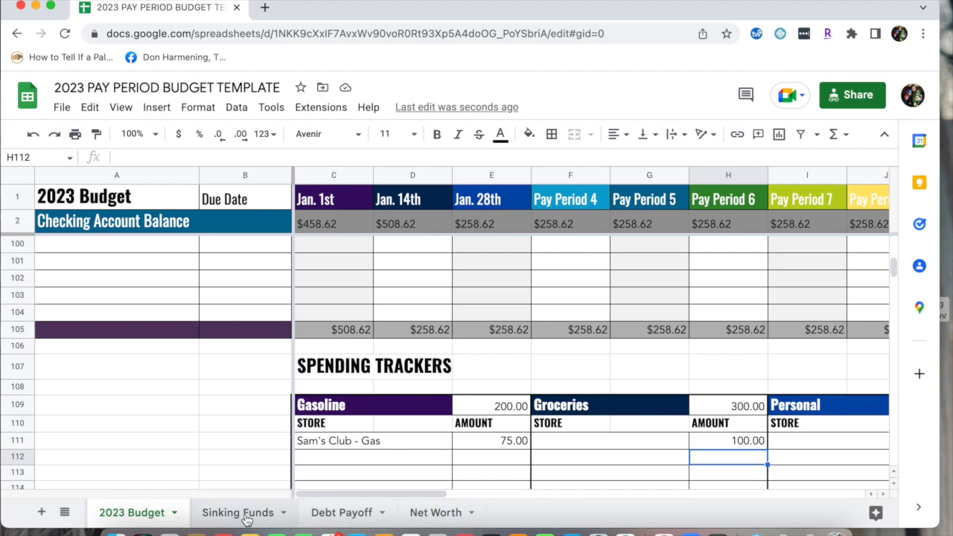
{"action": "scroll", "coordinate": [303, 436], "scroll_direction": "up", "scroll_amount": 15}
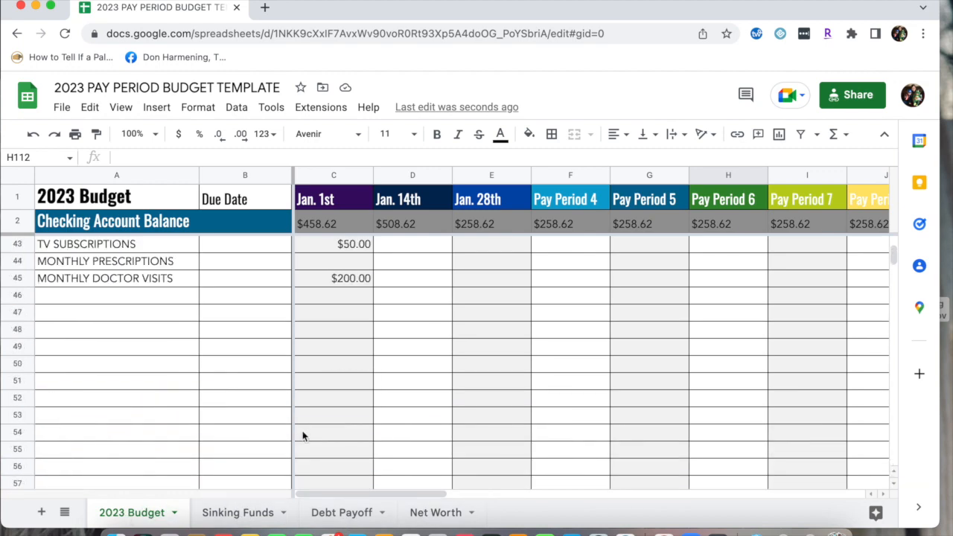
{"action": "scroll", "coordinate": [303, 437], "scroll_direction": "up", "scroll_amount": 10}
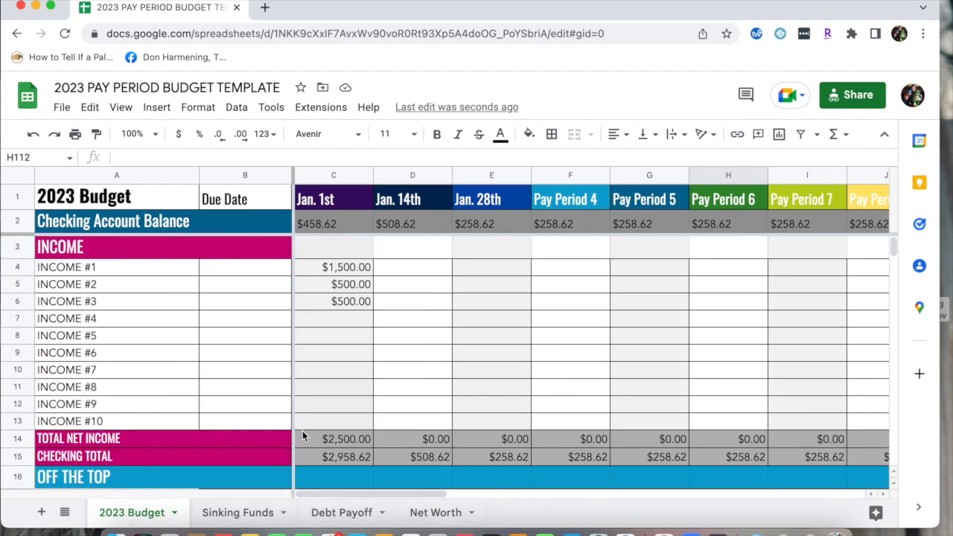
View the Sinking Funds sheet, then review the property taxes, Christmas, vacation and car maintenance savings categories on the 2023 Budget sheet.
{"action": "left_click", "coordinate": [248, 514]}
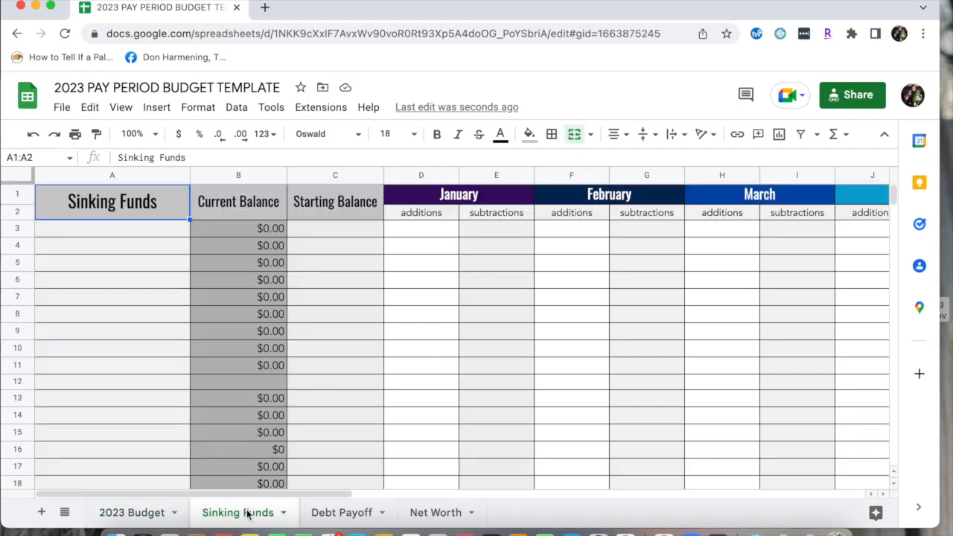
{"action": "left_click", "coordinate": [152, 515]}
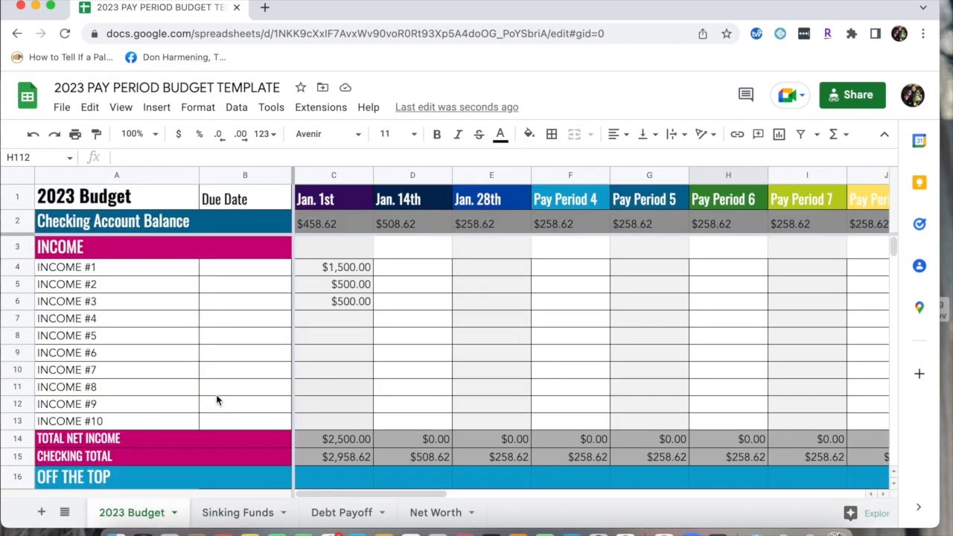
{"action": "scroll", "coordinate": [210, 421], "scroll_direction": "down", "scroll_amount": 7}
{"action": "scroll", "coordinate": [210, 421], "scroll_direction": "down", "scroll_amount": 18}
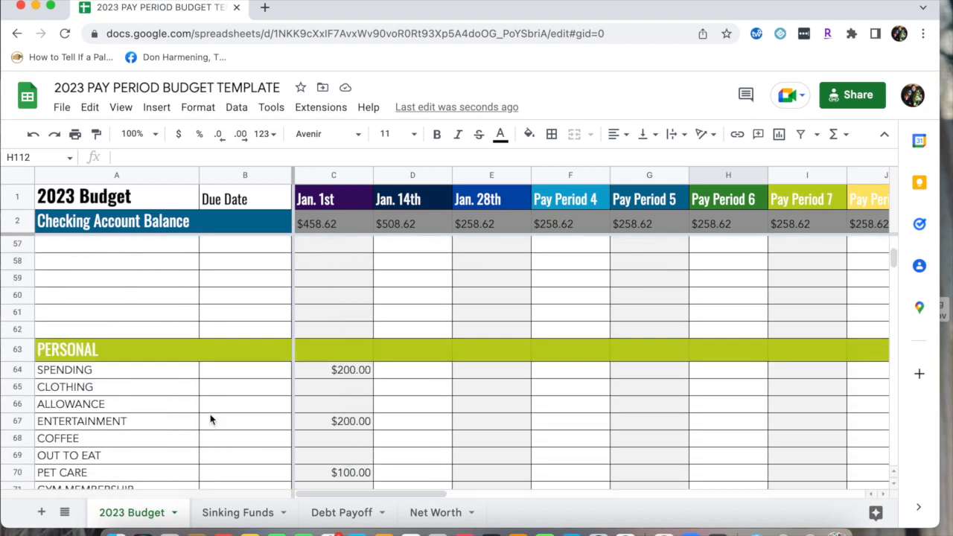
{"action": "scroll", "coordinate": [210, 421], "scroll_direction": "down", "scroll_amount": 3}
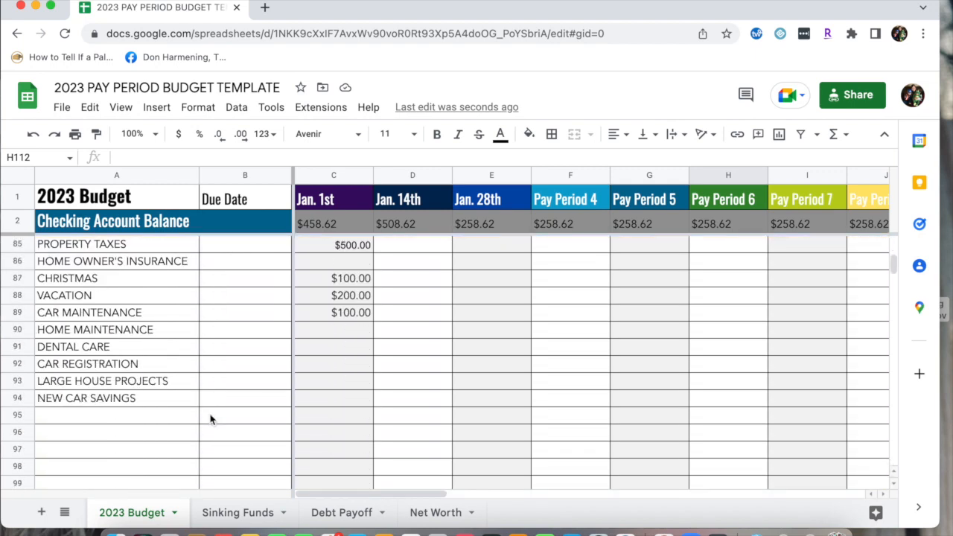
{"action": "scroll", "coordinate": [210, 421], "scroll_direction": "up", "scroll_amount": 1}
{"action": "scroll", "coordinate": [210, 421], "scroll_direction": "down", "scroll_amount": 3}
{"action": "scroll", "coordinate": [210, 421], "scroll_direction": "up", "scroll_amount": 3}
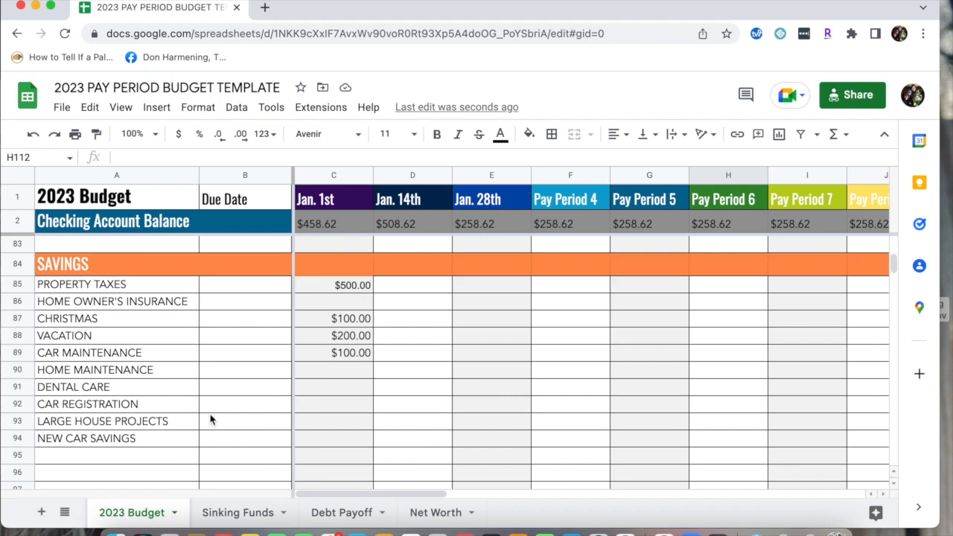
{"action": "left_click", "coordinate": [127, 285]}
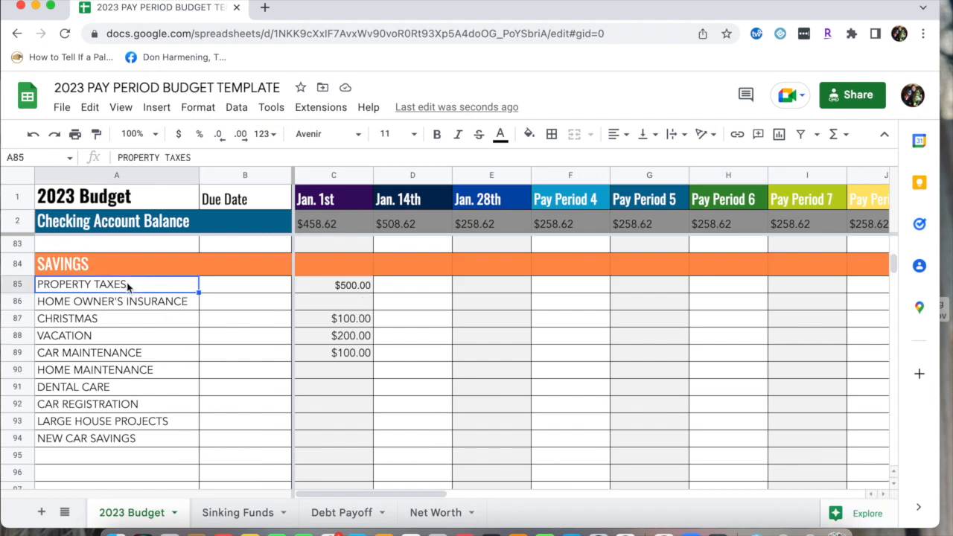
{"action": "left_click", "coordinate": [133, 318]}
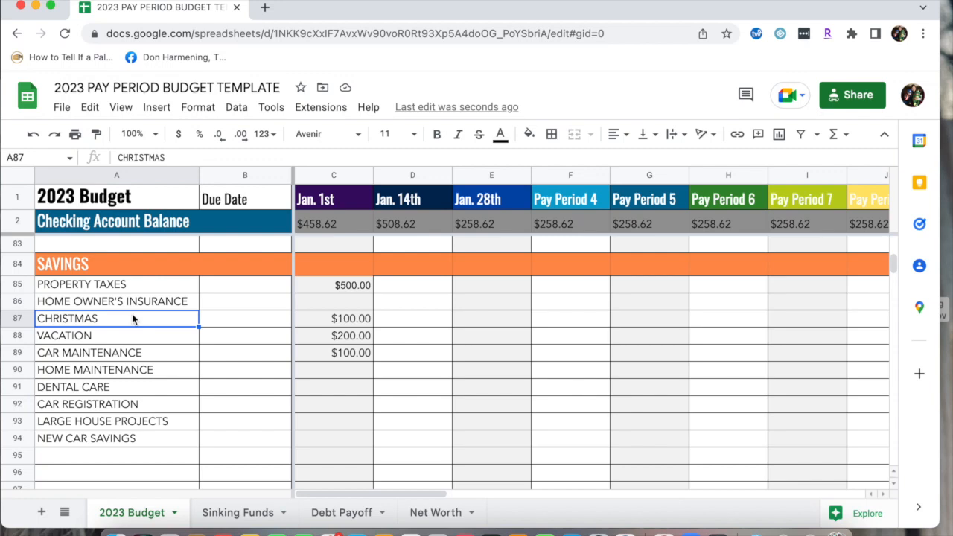
{"action": "left_click", "coordinate": [123, 336]}
{"action": "left_click", "coordinate": [181, 355]}
List Property Taxes, Christmas, Vacation and Car Maintenance in A3:A6 of the Sinking Funds sheet and check the TOTAL column behind the current balance.
{"action": "left_click", "coordinate": [235, 513]}
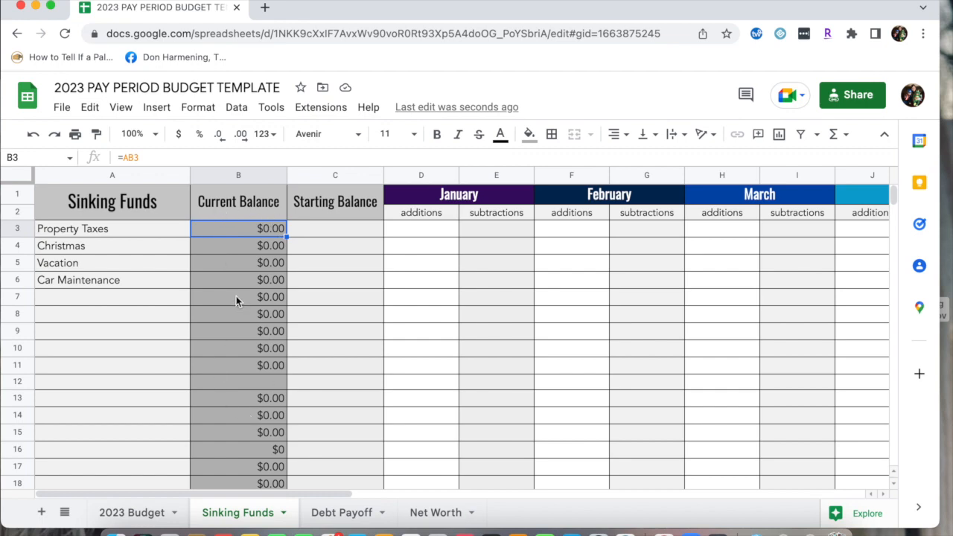
{"action": "scroll", "coordinate": [511, 293], "scroll_direction": "right", "scroll_amount": 15}
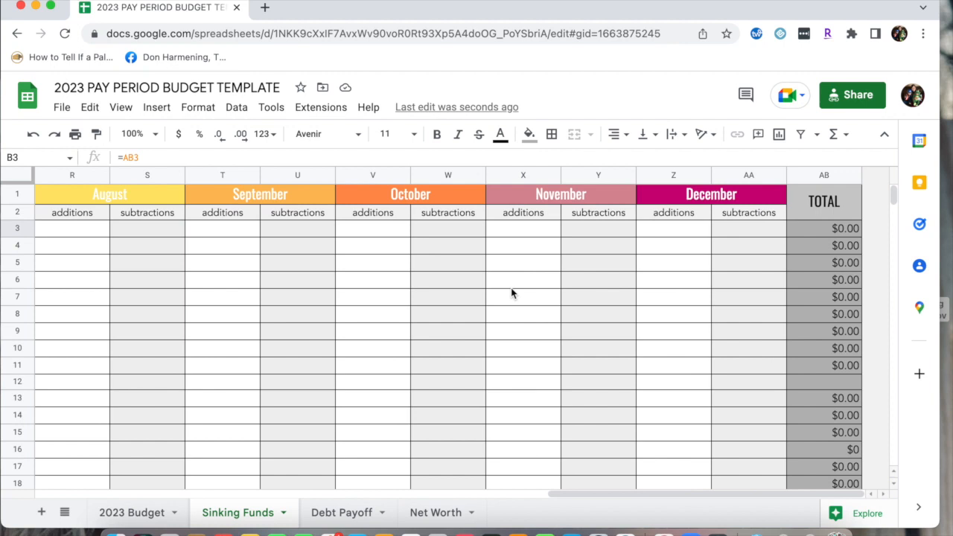
{"action": "scroll", "coordinate": [511, 293], "scroll_direction": "left", "scroll_amount": 15}
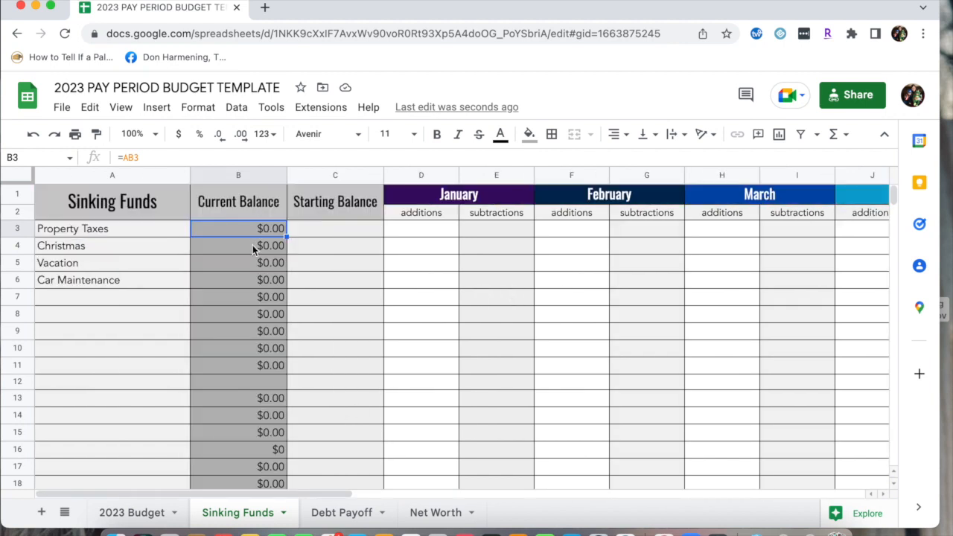
Enter starting balances of $1,000.00 for Property Taxes, $0.00 for Christmas, $900.00 for Vacation and $250.00 for Car Maintenance.
{"action": "left_click", "coordinate": [315, 237]}
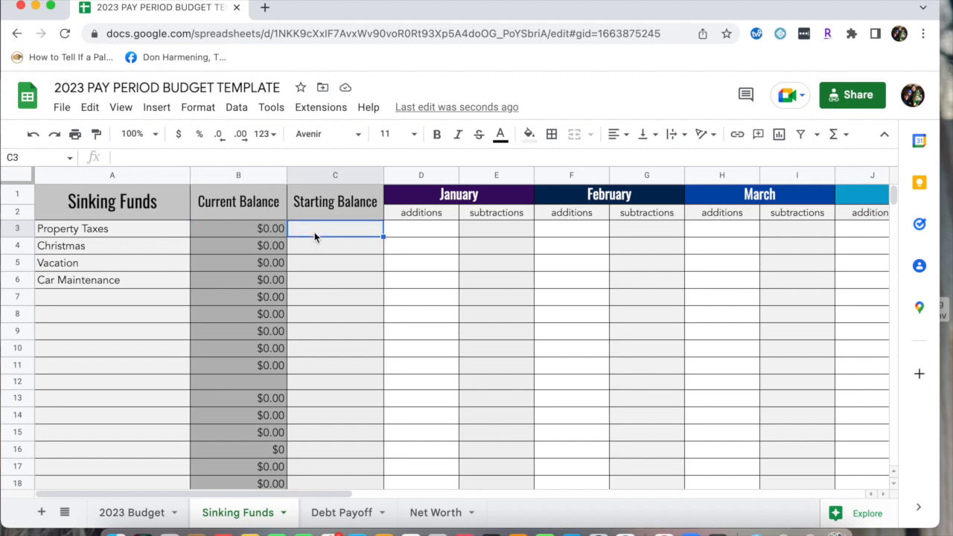
{"action": "type", "text": "$"}
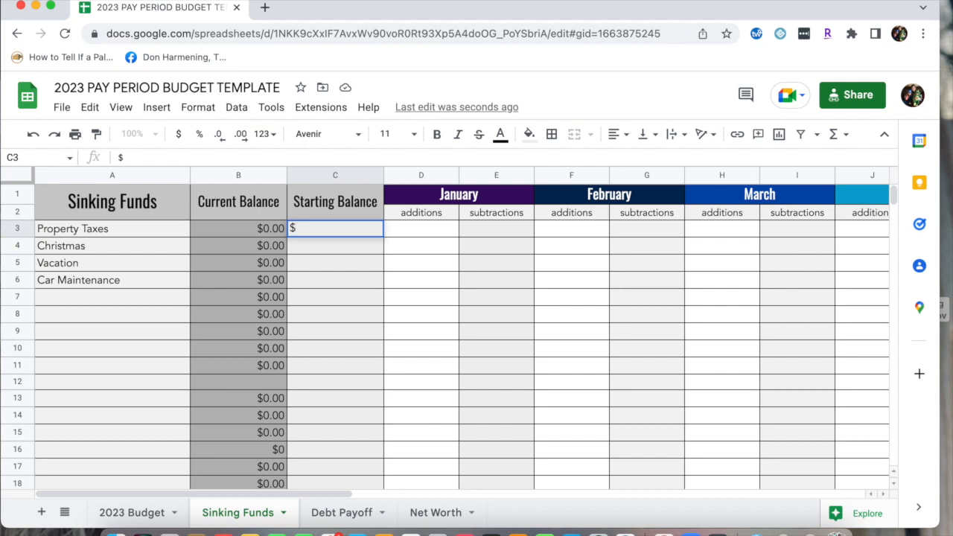
{"action": "type", "text": "1,000.00"}
{"action": "key", "text": "Return"}
{"action": "type", "text": "$0.00"}
{"action": "key", "text": "Return"}
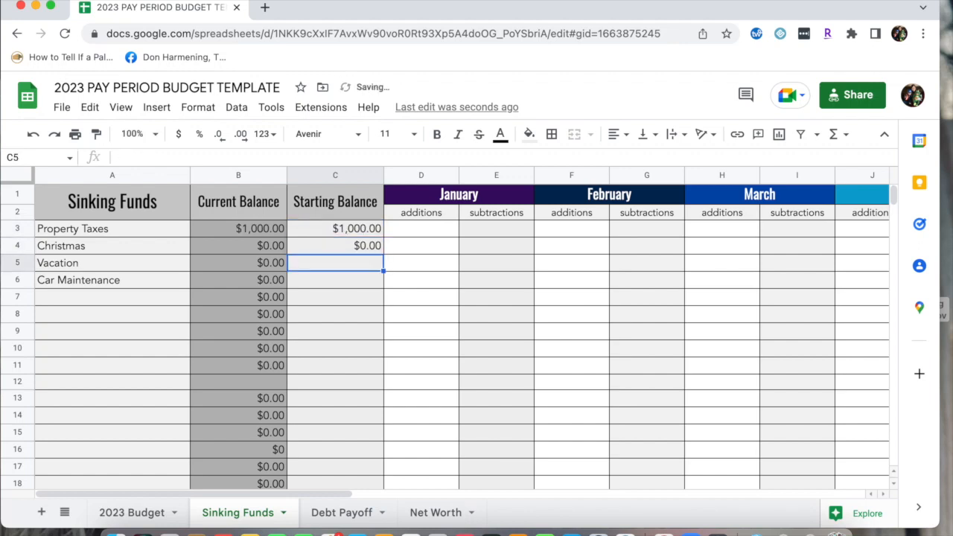
{"action": "type", "text": "$"}
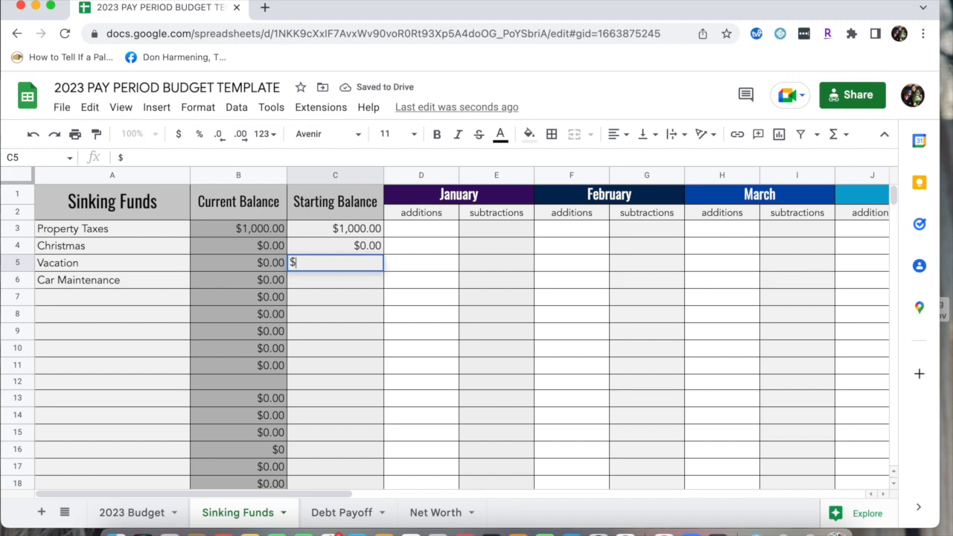
{"action": "type", "text": "900.00"}
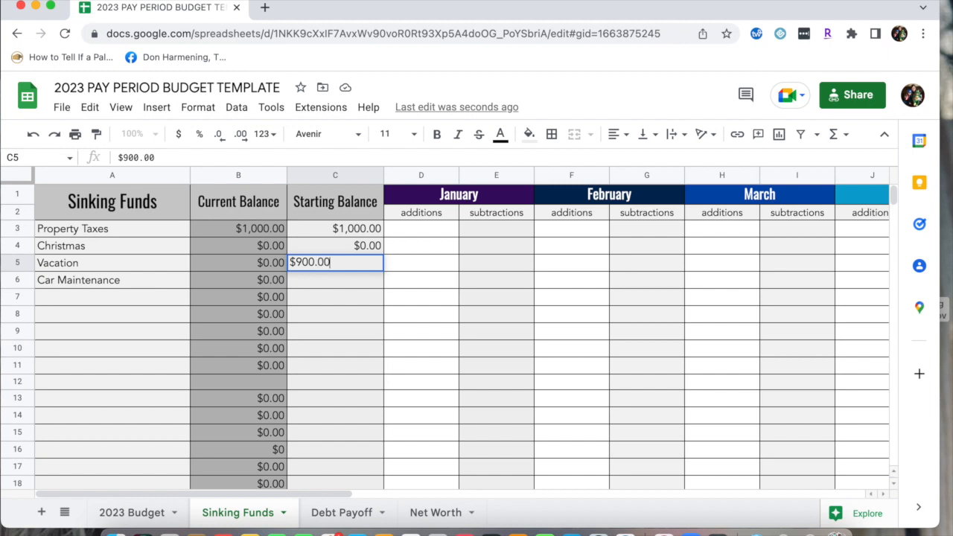
{"action": "key", "text": "Return"}
{"action": "type", "text": "$250.0"}
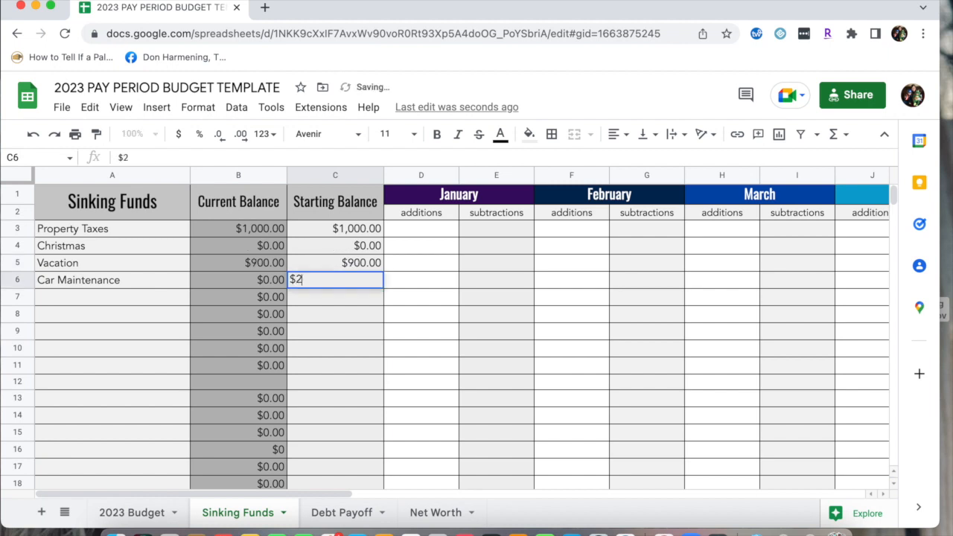
{"action": "key", "text": "Return"}
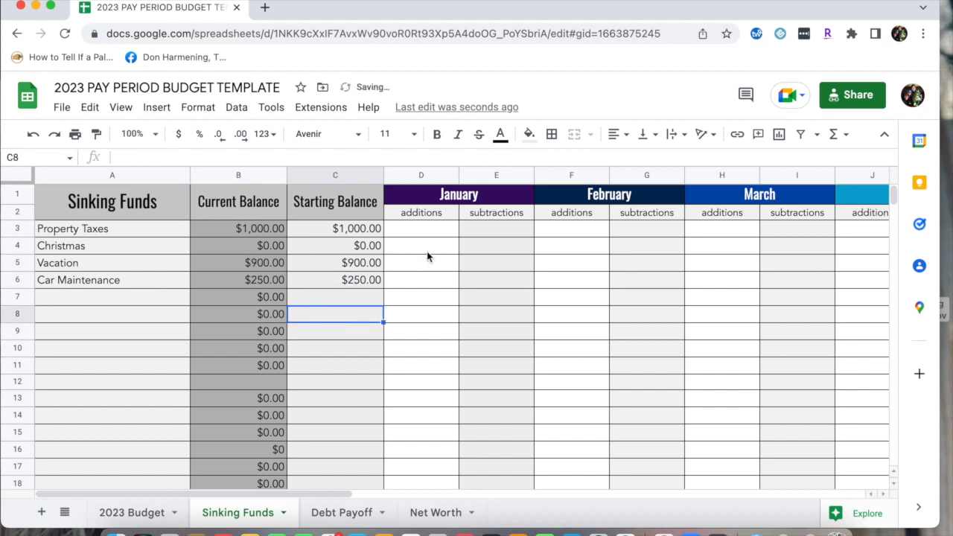
Record Property Taxes additions of $250.00 each for January, February and March.
{"action": "left_click", "coordinate": [437, 232]}
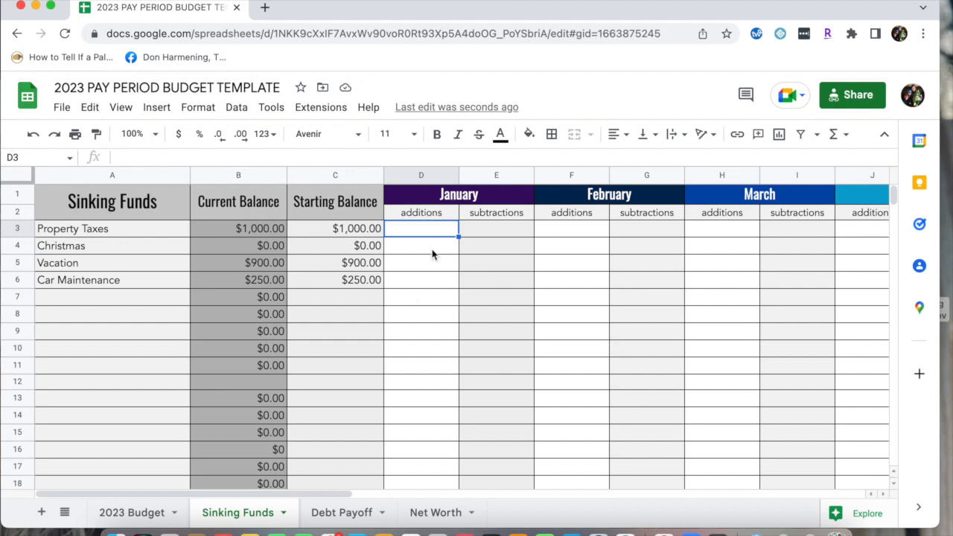
{"action": "type", "text": "$25"}
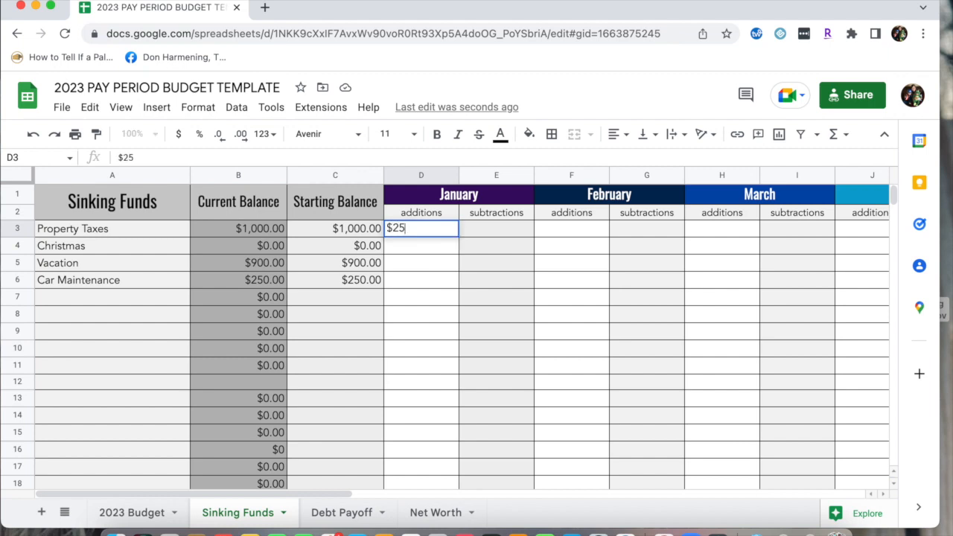
{"action": "type", "text": "0.00"}
{"action": "key", "text": "Return"}
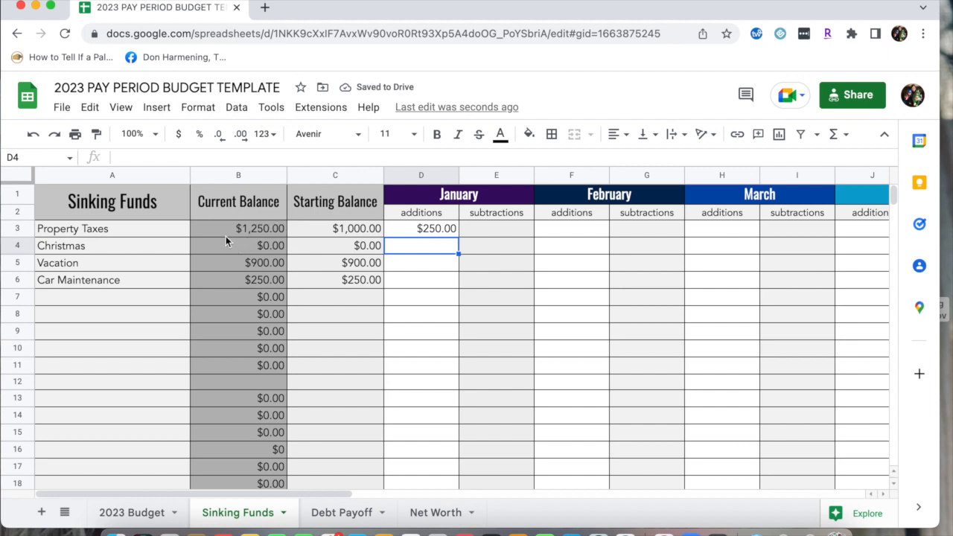
{"action": "left_click", "coordinate": [570, 231]}
{"action": "type", "text": "$"}
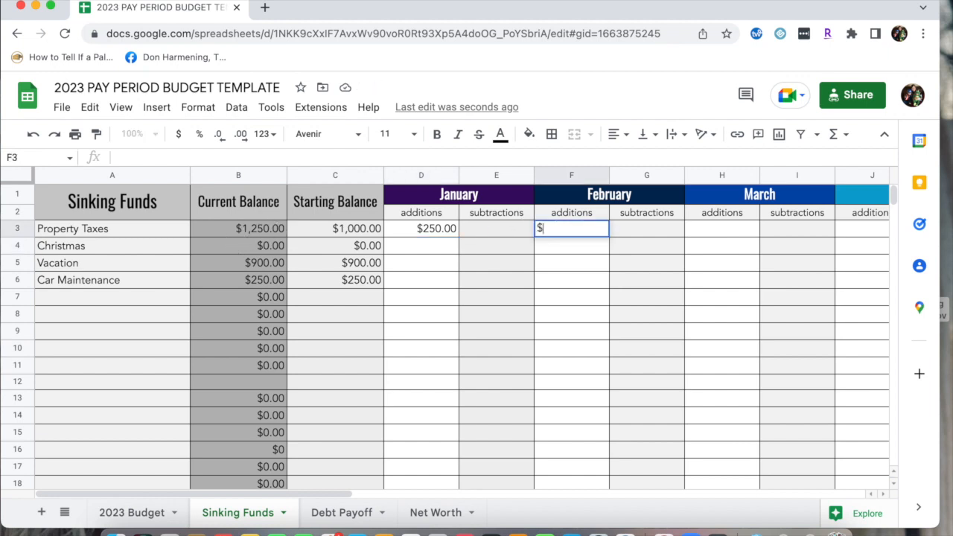
{"action": "type", "text": "250.00"}
{"action": "key", "text": "Tab"}
{"action": "key", "text": "Tab"}
{"action": "type", "text": "$250.00"}
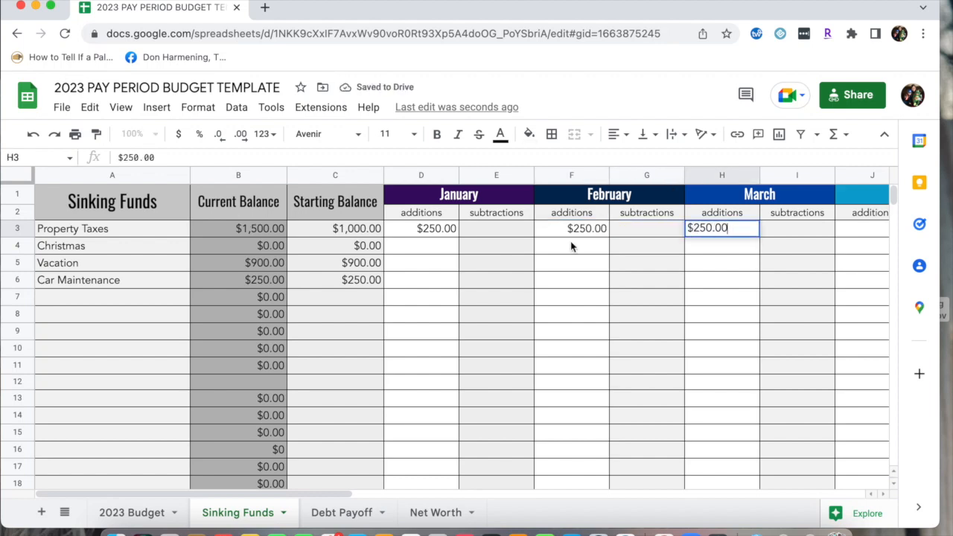
{"action": "left_click", "coordinate": [591, 264]}
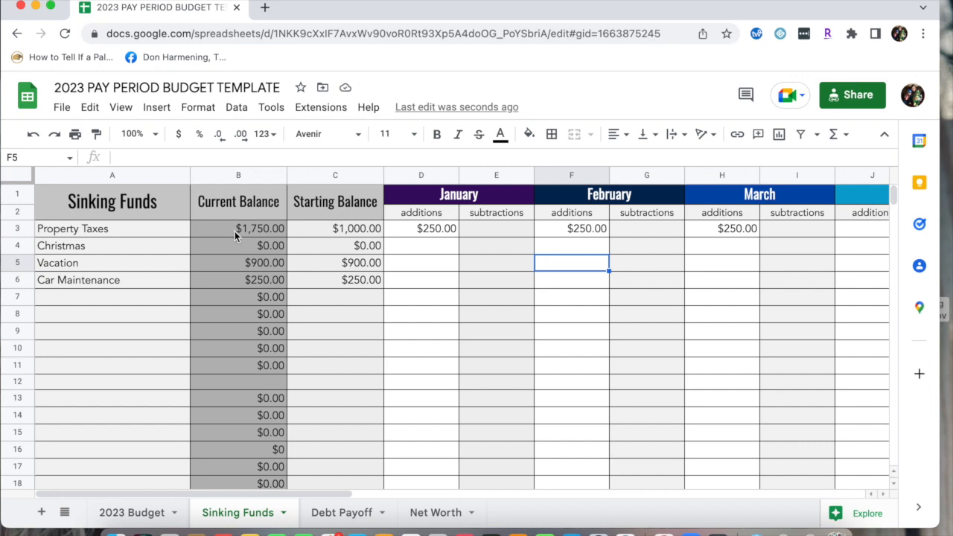
Record Christmas additions of $100.00 each for January, February and March.
{"action": "left_click", "coordinate": [429, 252]}
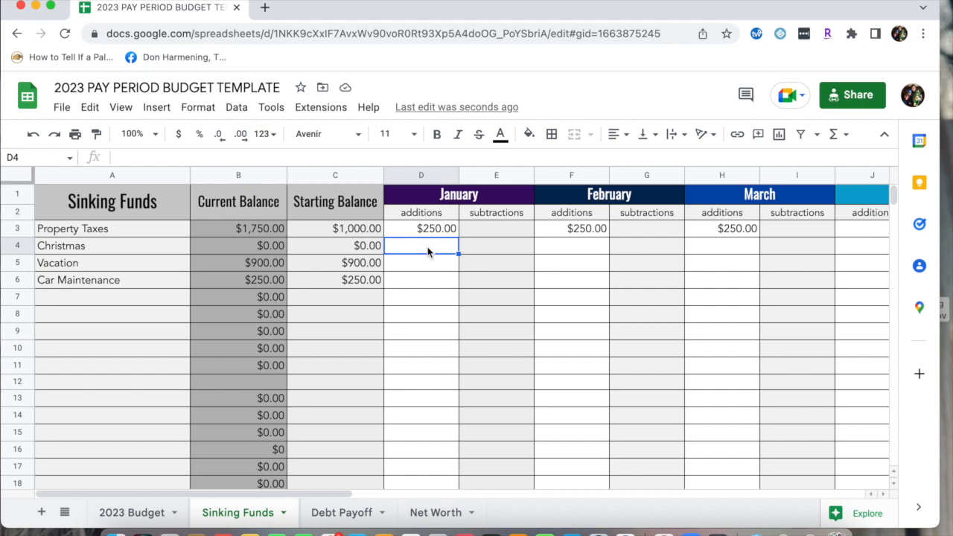
{"action": "type", "text": "$100.00"}
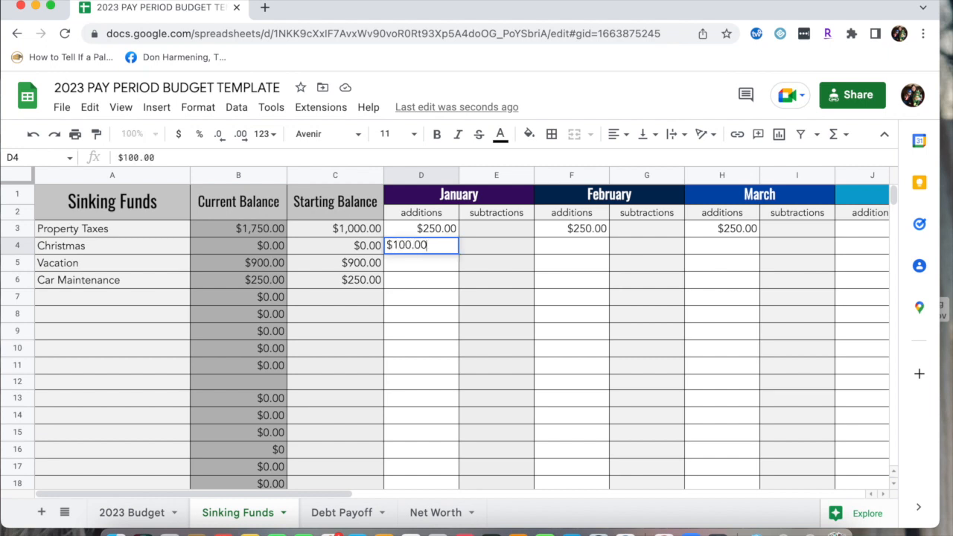
{"action": "key", "text": "Tab"}
{"action": "key", "text": "Tab"}
{"action": "type", "text": "$100.00"}
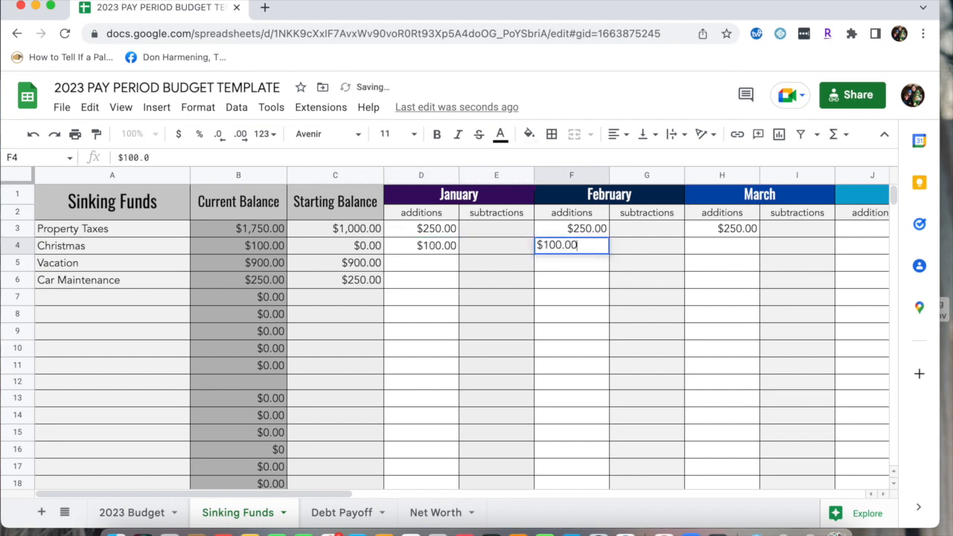
{"action": "key", "text": "Tab"}
{"action": "key", "text": "Tab"}
{"action": "type", "text": "$100.00"}
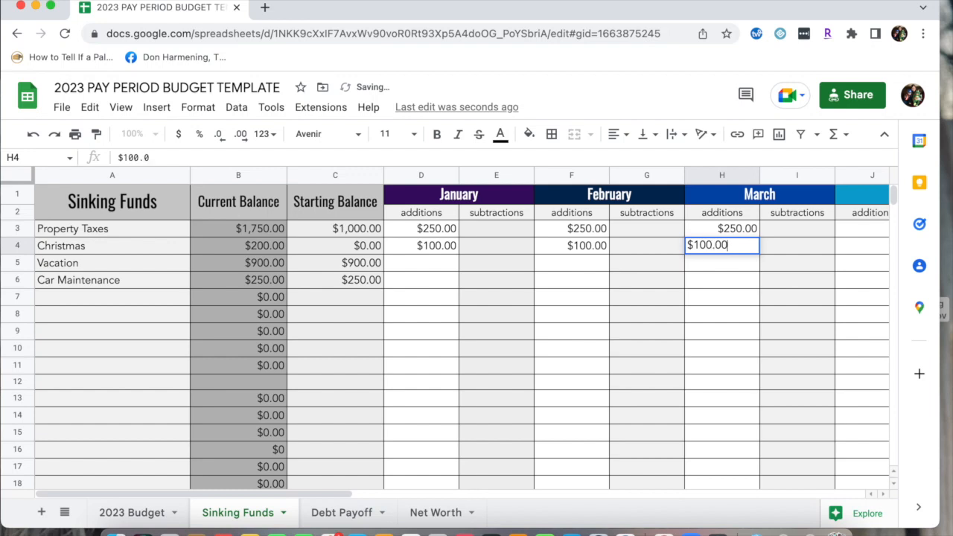
{"action": "key", "text": "Tab"}
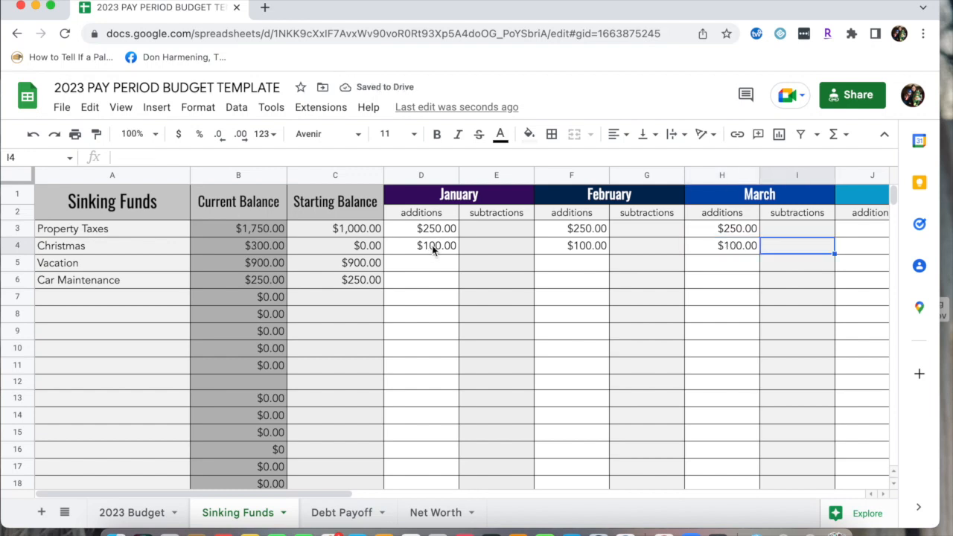
Record a March subtraction of $25.67 for Christmas and return to the fund names and current balances.
{"action": "type", "text": "$2"}
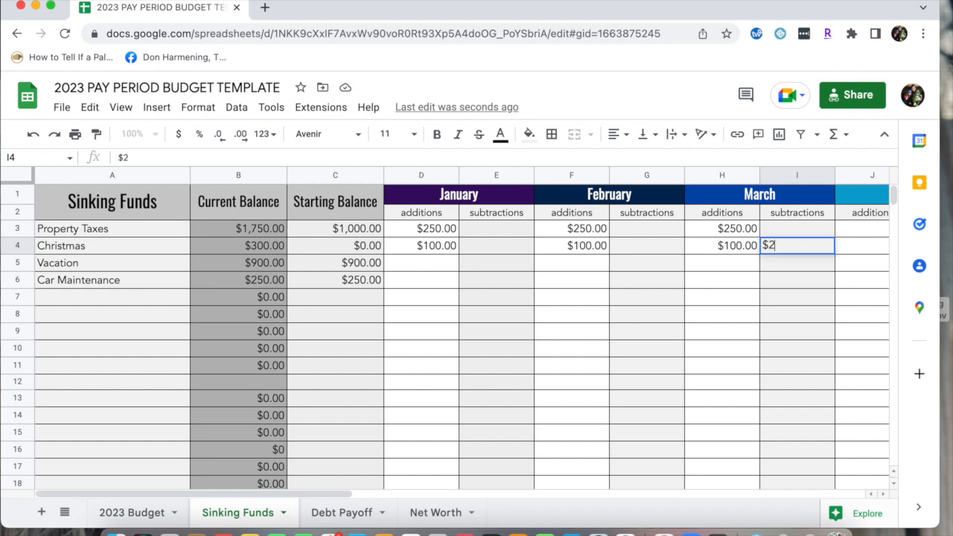
{"action": "type", "text": "5.67"}
{"action": "key", "text": "Tab"}
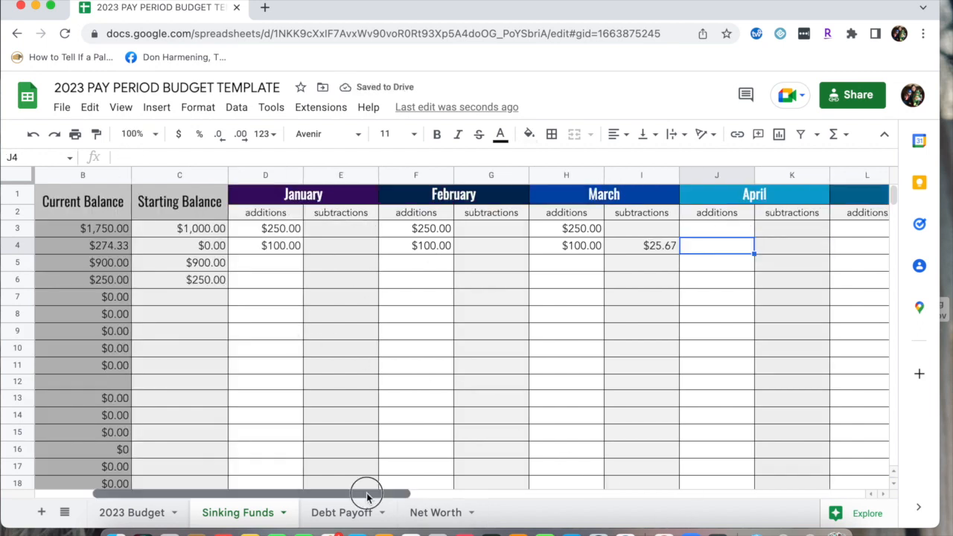
{"action": "left_click_drag", "start_coordinate": [366, 494], "coordinate": [252, 492]}
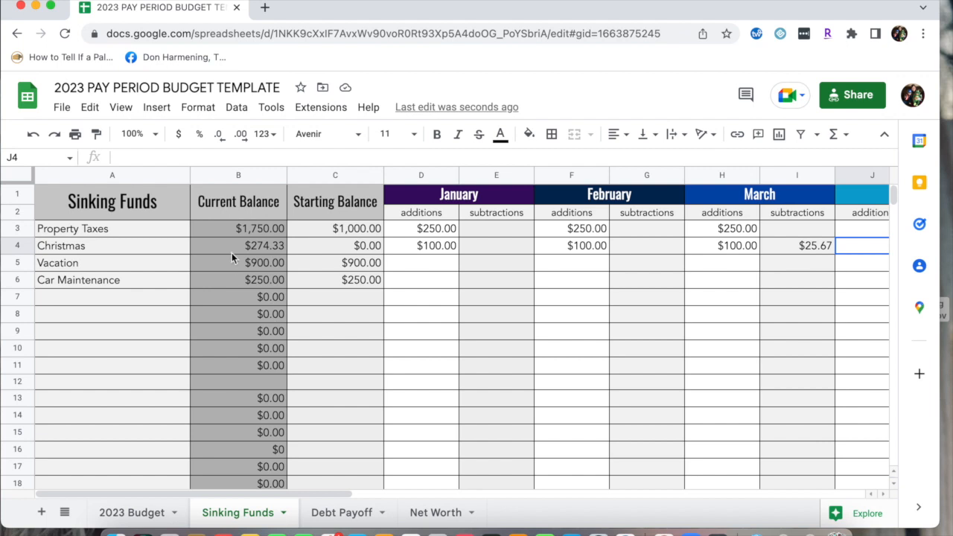
Compare the Sinking Funds current balances with the SAVINGS categories on the 2023 Budget sheet.
{"action": "left_click", "coordinate": [267, 298]}
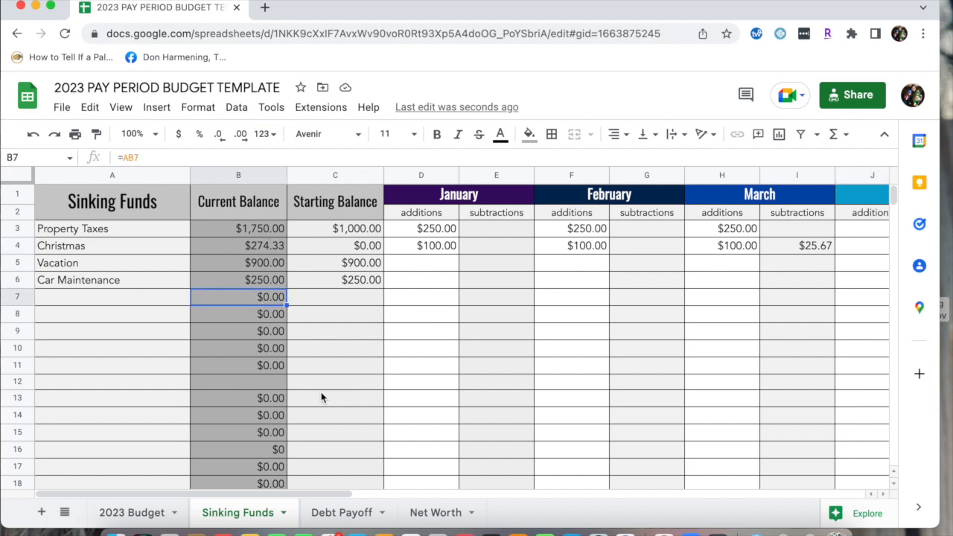
{"action": "left_click", "coordinate": [149, 514]}
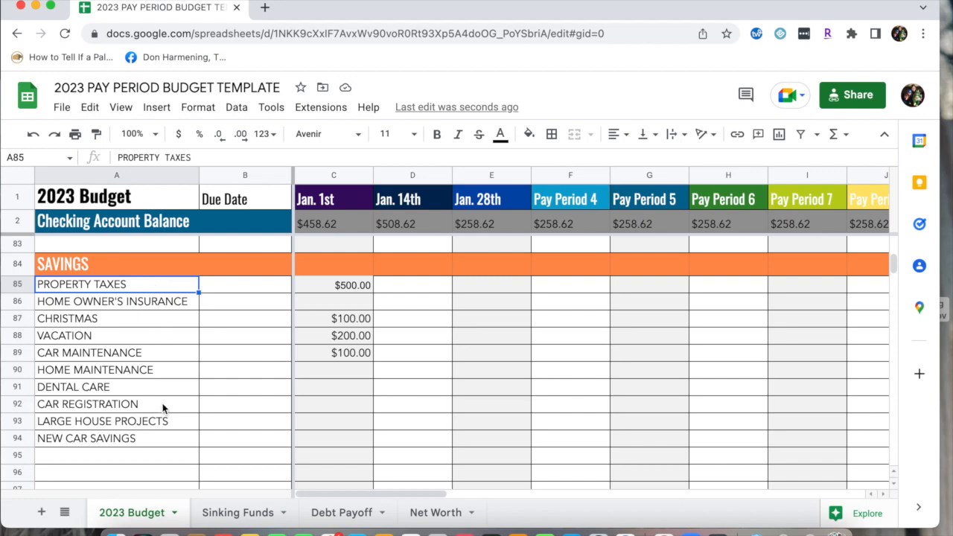
{"action": "left_click", "coordinate": [231, 514]}
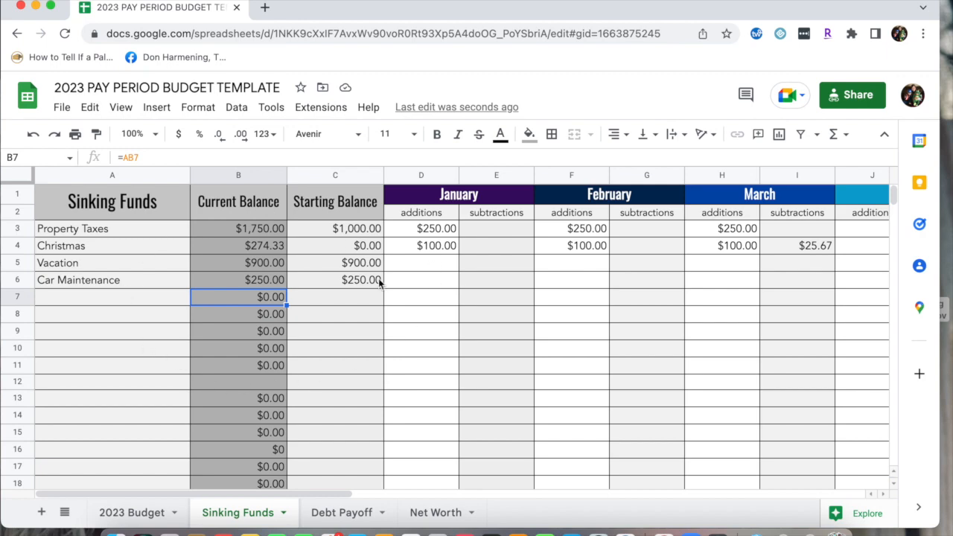
On the Debt Payoff sheet, rename the first three debts as Car Loan, Student Loan and Credit Card.
{"action": "left_click", "coordinate": [334, 517]}
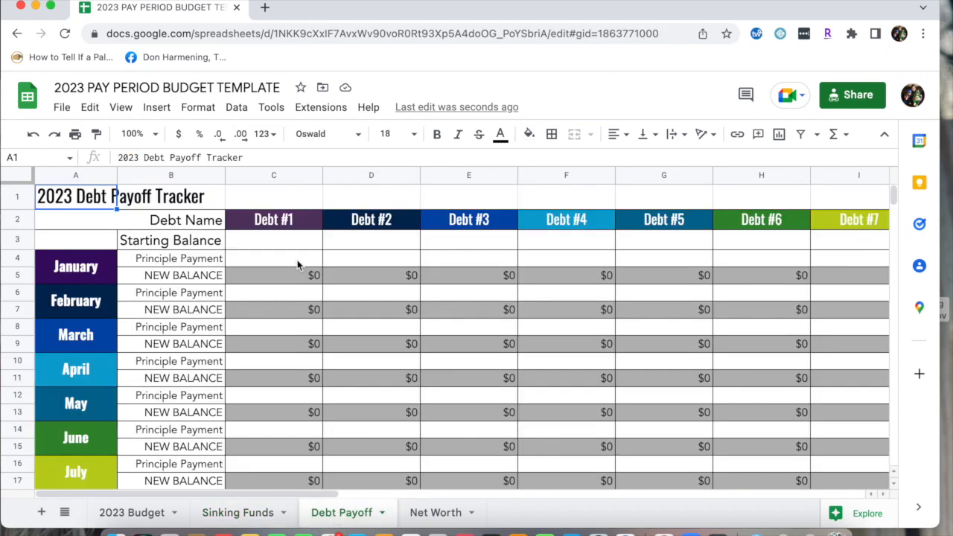
{"action": "left_click", "coordinate": [280, 223]}
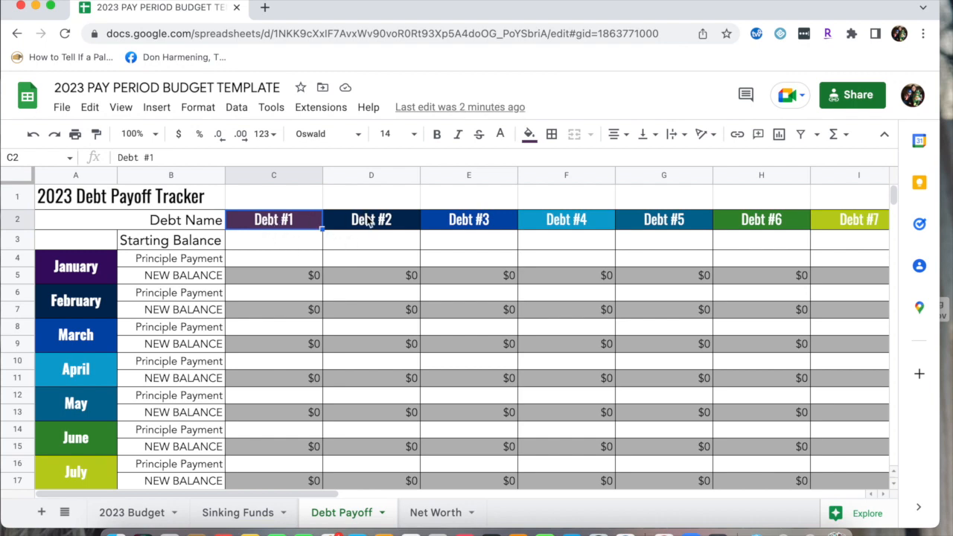
{"action": "left_click", "coordinate": [370, 222]}
{"action": "left_click", "coordinate": [481, 225]}
{"action": "left_click", "coordinate": [304, 219]}
{"action": "type", "text": "Car Loan"}
{"action": "key", "text": "Tab"}
{"action": "type", "text": "Student Loan"}
{"action": "key", "text": "Tab"}
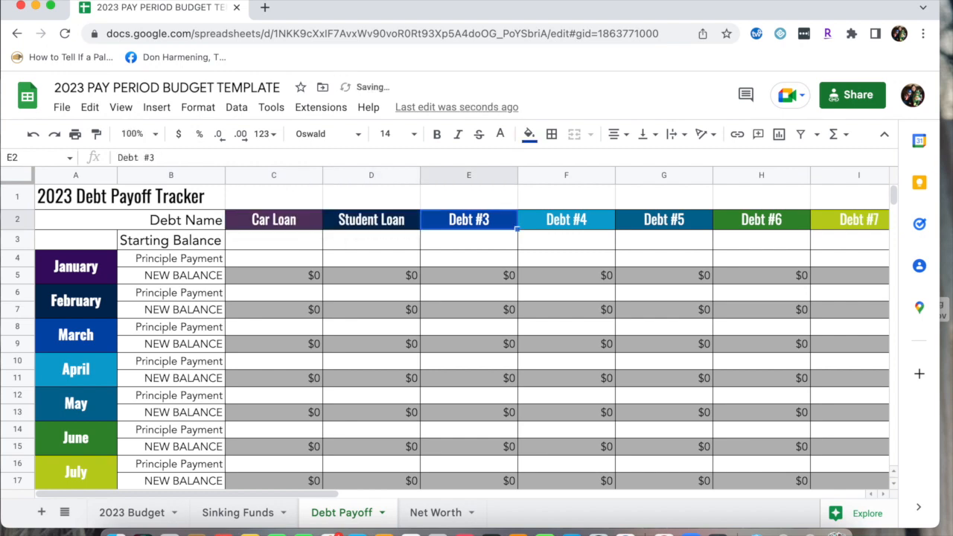
{"action": "type", "text": "Credit Card"}
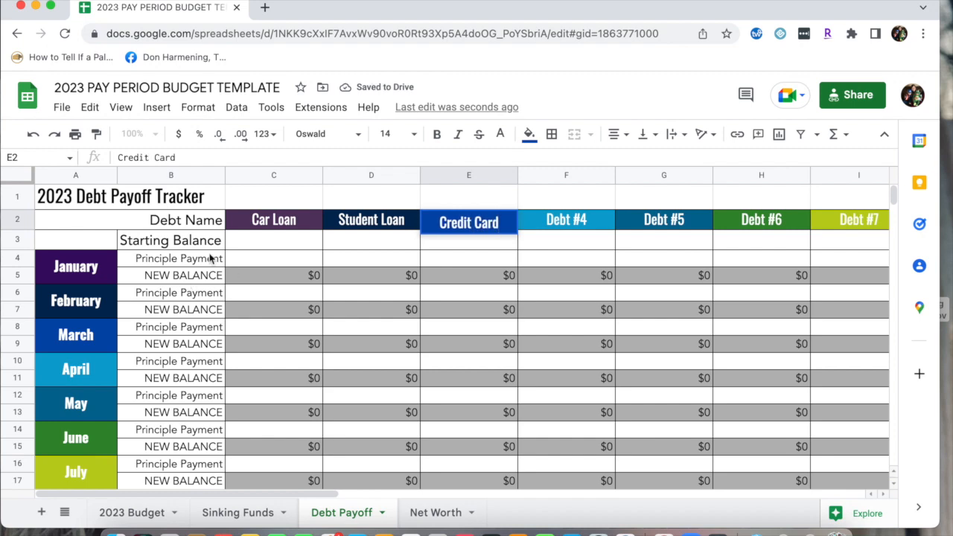
{"action": "key", "text": "Return"}
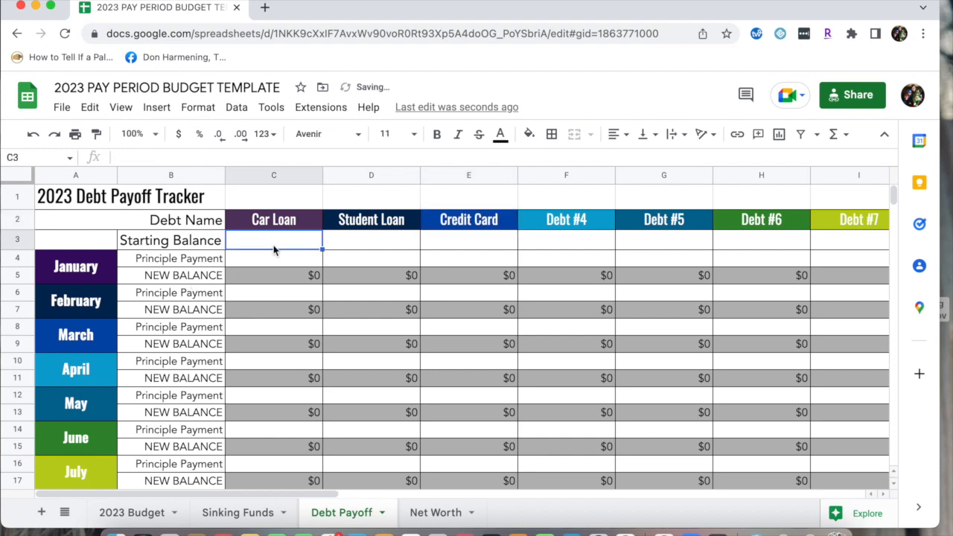
Set the starting balances to $1,200 for Car Loan, $2,500 for Student Loan and $3,000 for Credit Card.
{"action": "left_click", "coordinate": [274, 225]}
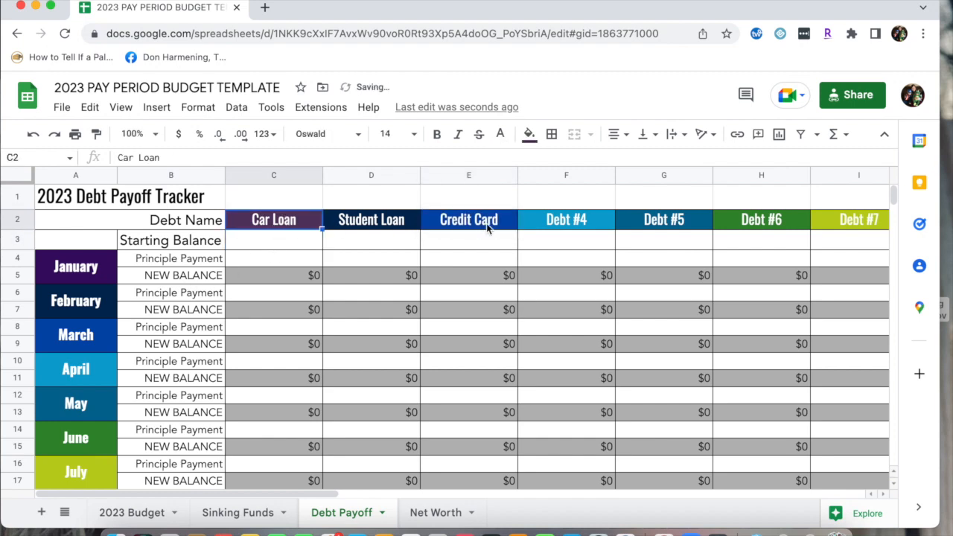
{"action": "left_click", "coordinate": [295, 242]}
{"action": "type", "text": "$1200"}
{"action": "key", "text": "Tab"}
{"action": "type", "text": "$1"}
{"action": "key", "text": "BackSpace"}
{"action": "type", "text": "2500.00"}
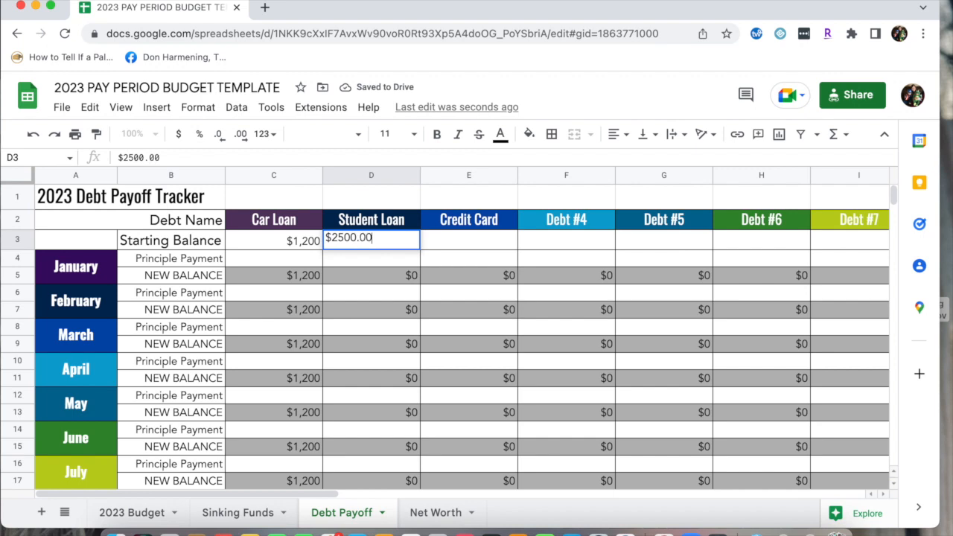
{"action": "key", "text": "Tab"}
{"action": "type", "text": "$3000.0"}
{"action": "key", "text": "Tab"}
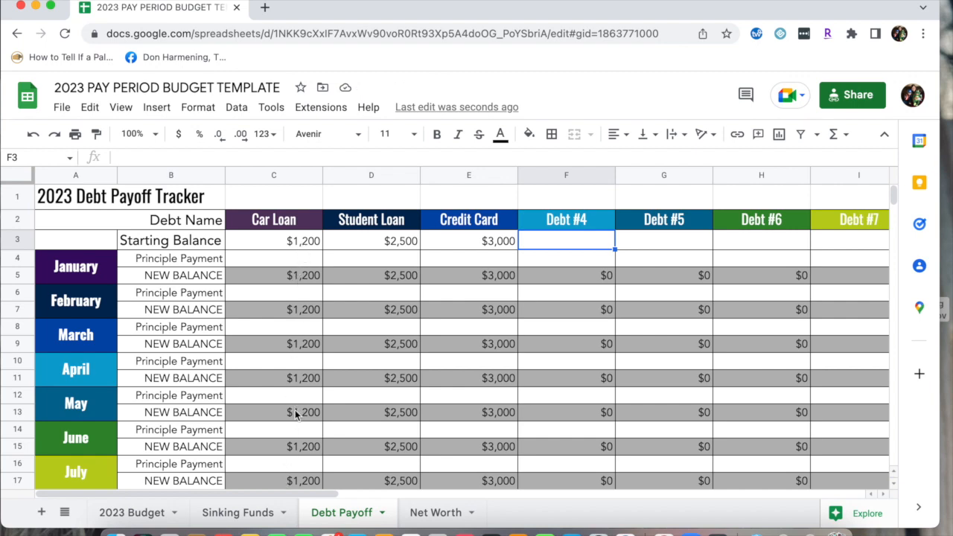
Enter a January principle payment of $250.00 for the Car Loan.
{"action": "left_click", "coordinate": [293, 260]}
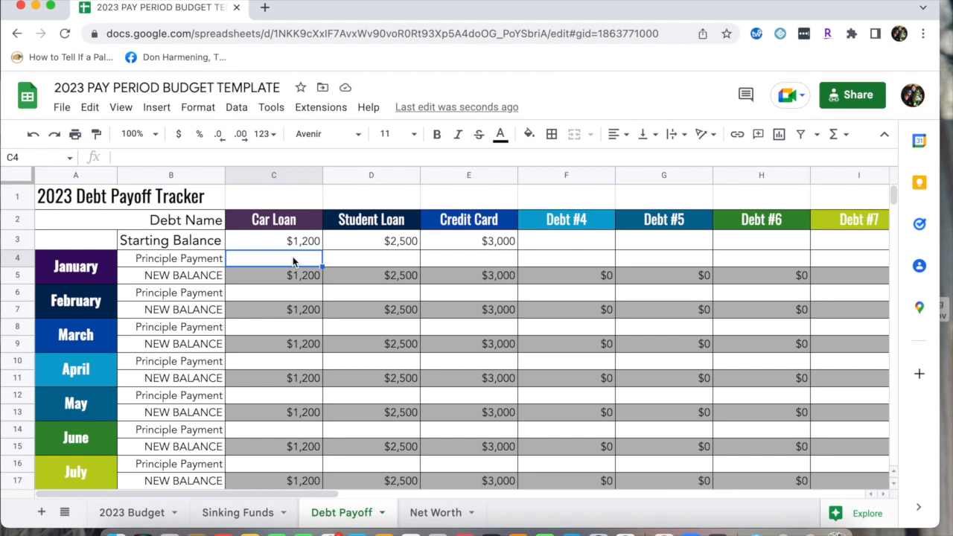
{"action": "type", "text": "$"}
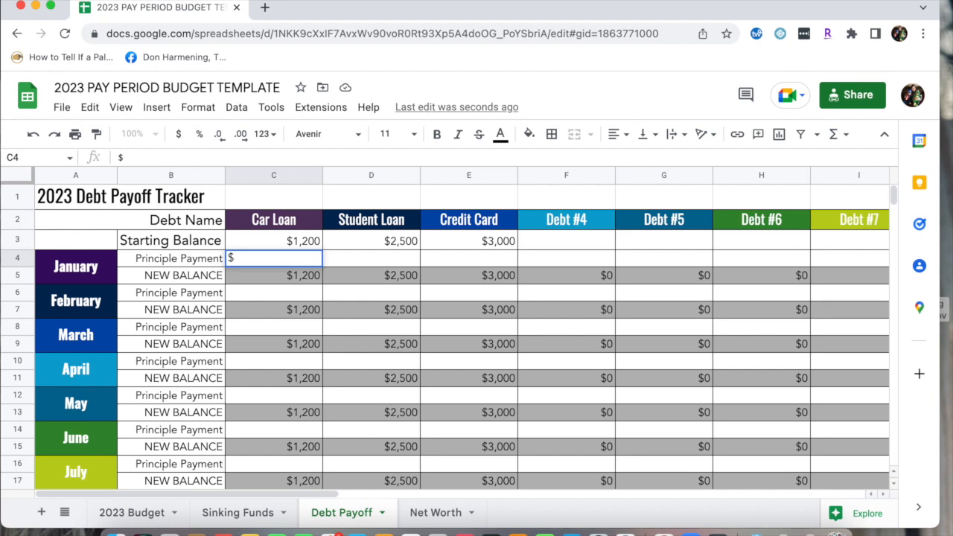
{"action": "type", "text": "250.00"}
{"action": "key", "text": "Tab"}
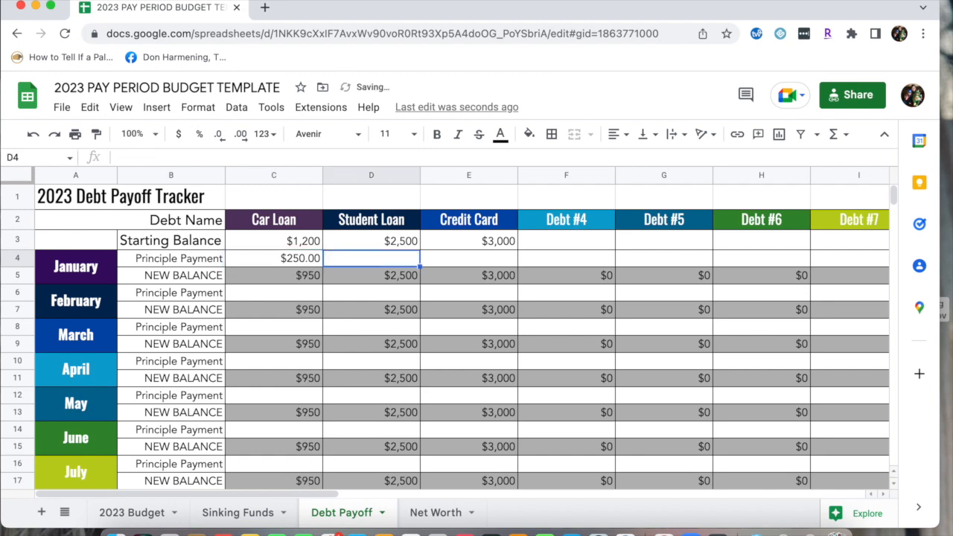
Compare the Debt Payoff principle payment rows with the car payment among the bills on the 2023 Budget sheet.
{"action": "left_click", "coordinate": [298, 261]}
{"action": "left_click", "coordinate": [411, 261]}
{"action": "left_click", "coordinate": [299, 297]}
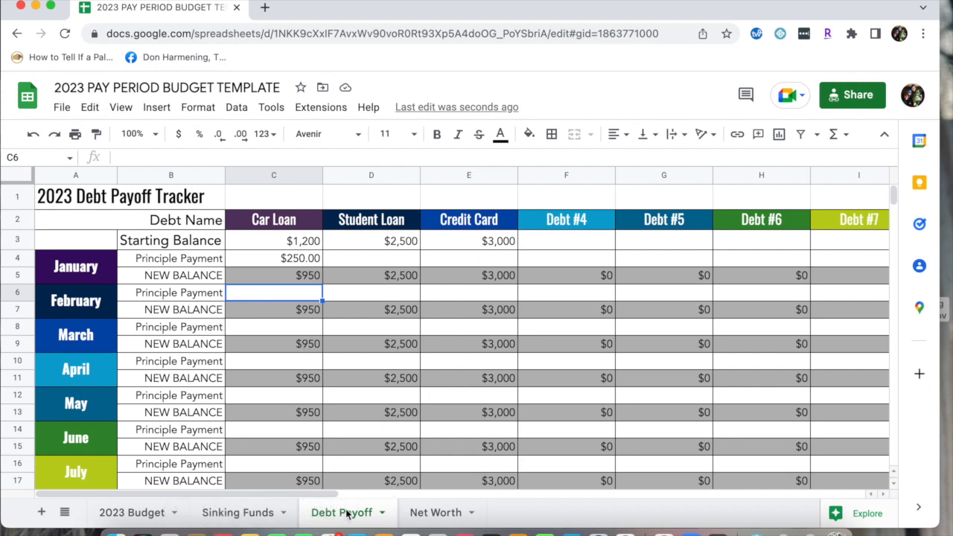
{"action": "left_click", "coordinate": [131, 514]}
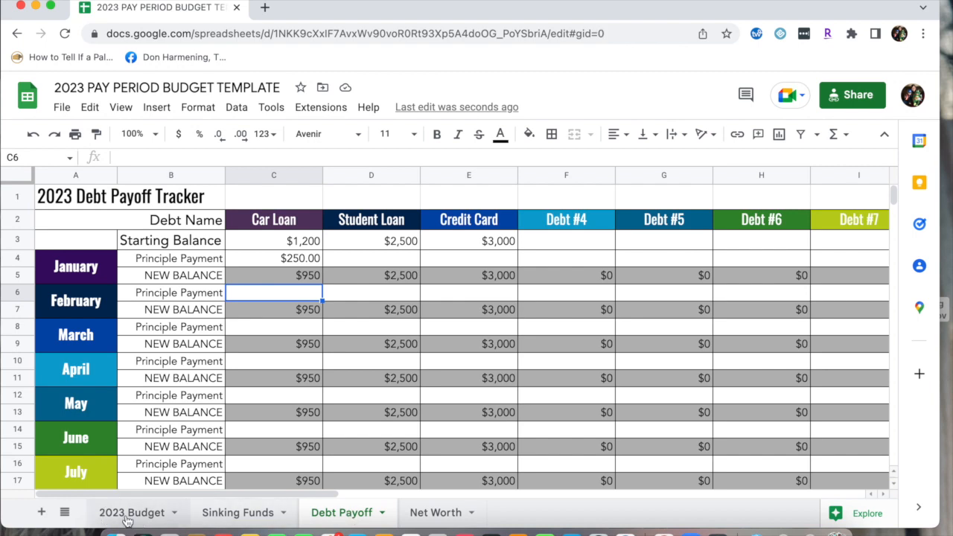
{"action": "scroll", "coordinate": [176, 385], "scroll_direction": "up", "scroll_amount": 15}
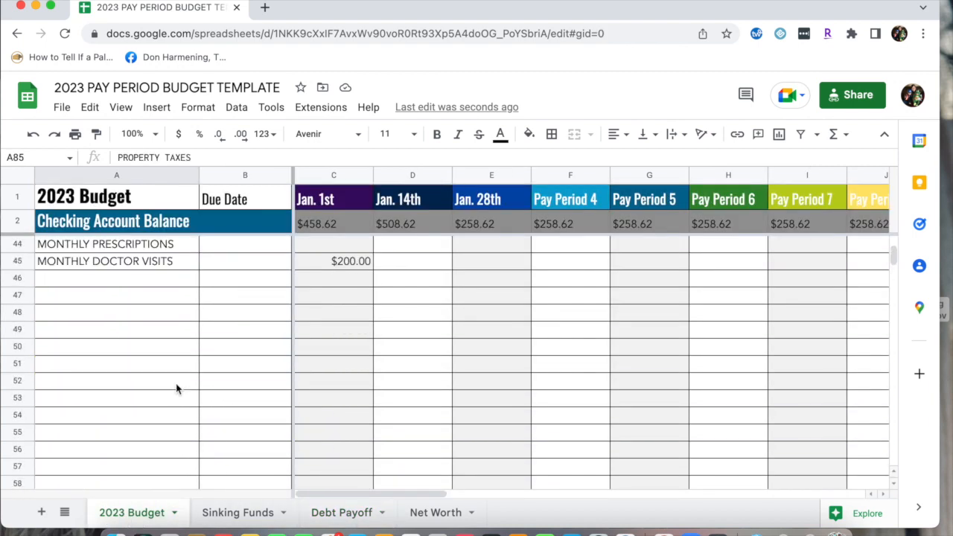
{"action": "scroll", "coordinate": [176, 387], "scroll_direction": "down", "scroll_amount": 3}
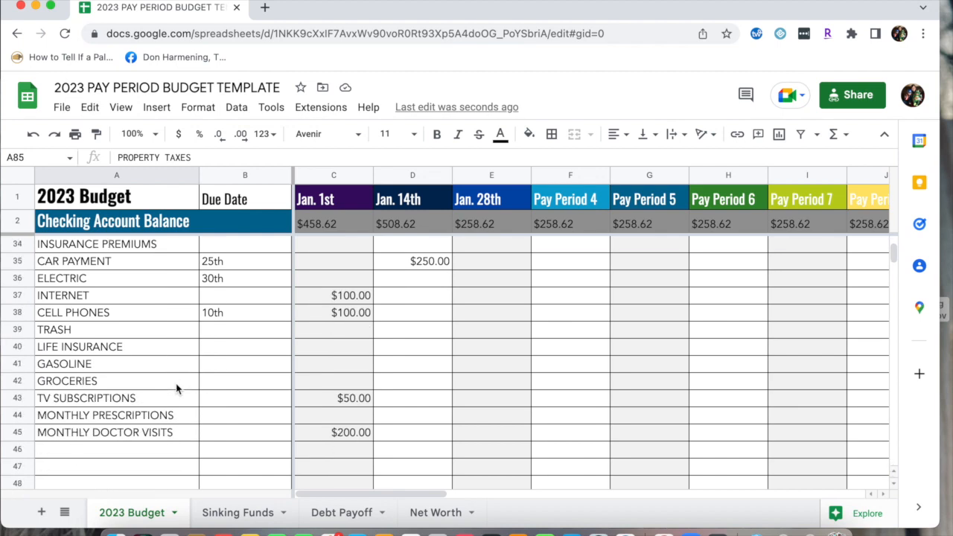
On the Net Worth sheet, enter January assets of $10,000 for savings accounts, $2,000 for checking accounts and $50,000 for Roth IRA.
{"action": "left_click", "coordinate": [426, 512]}
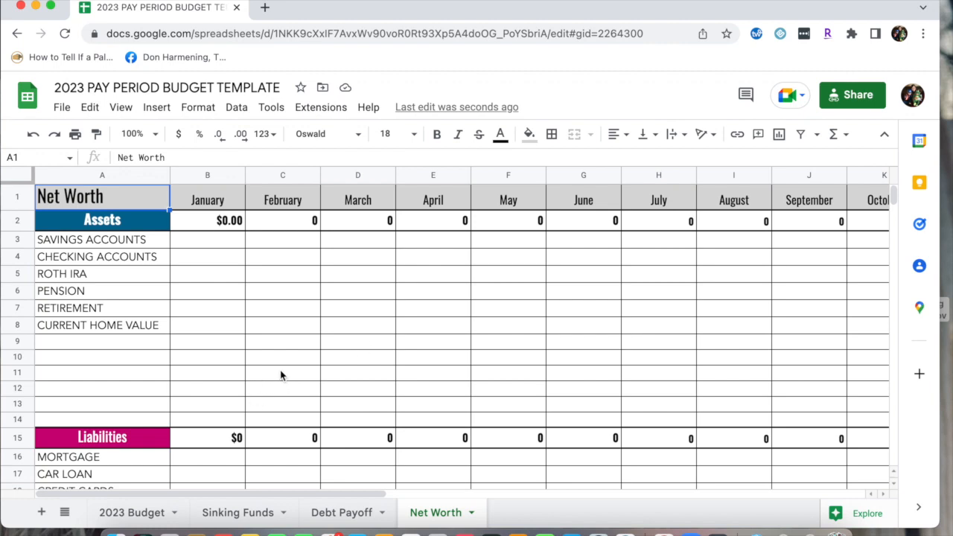
{"action": "left_click", "coordinate": [192, 246]}
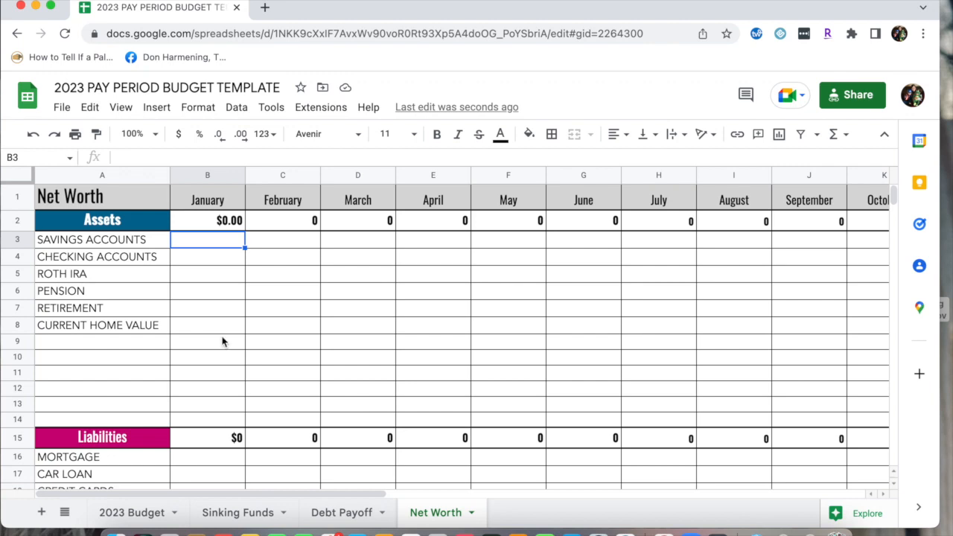
{"action": "scroll", "coordinate": [219, 332], "scroll_direction": "down", "scroll_amount": 3}
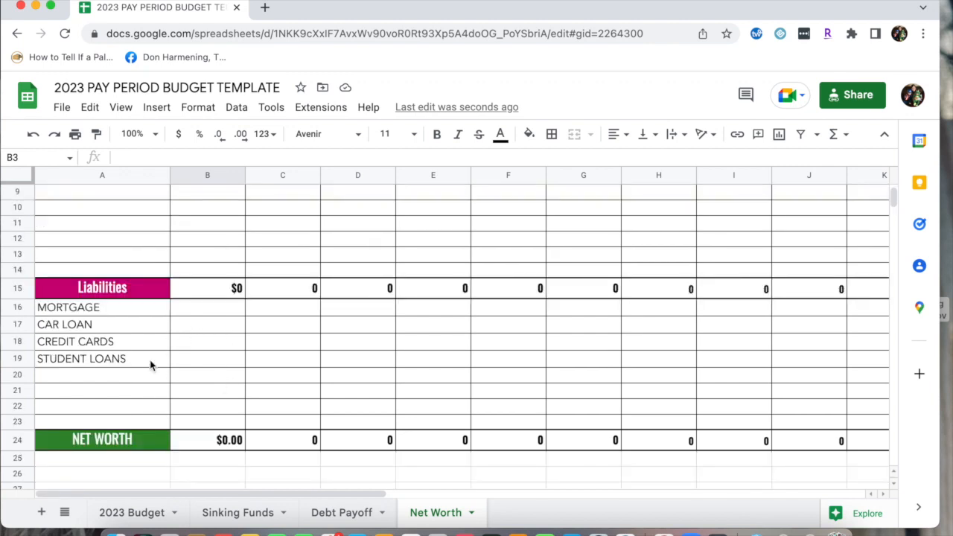
{"action": "scroll", "coordinate": [218, 366], "scroll_direction": "up", "scroll_amount": 3}
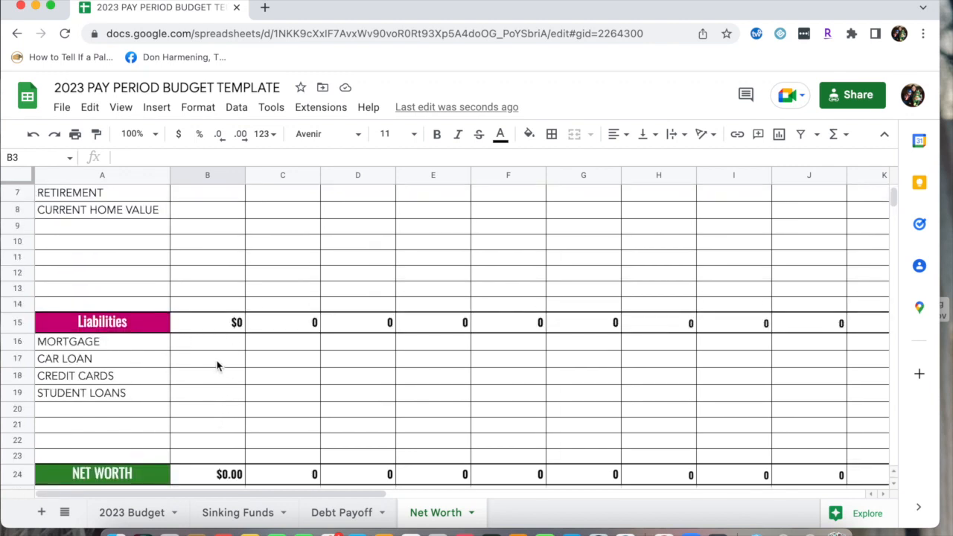
{"action": "type", "text": "$10000"}
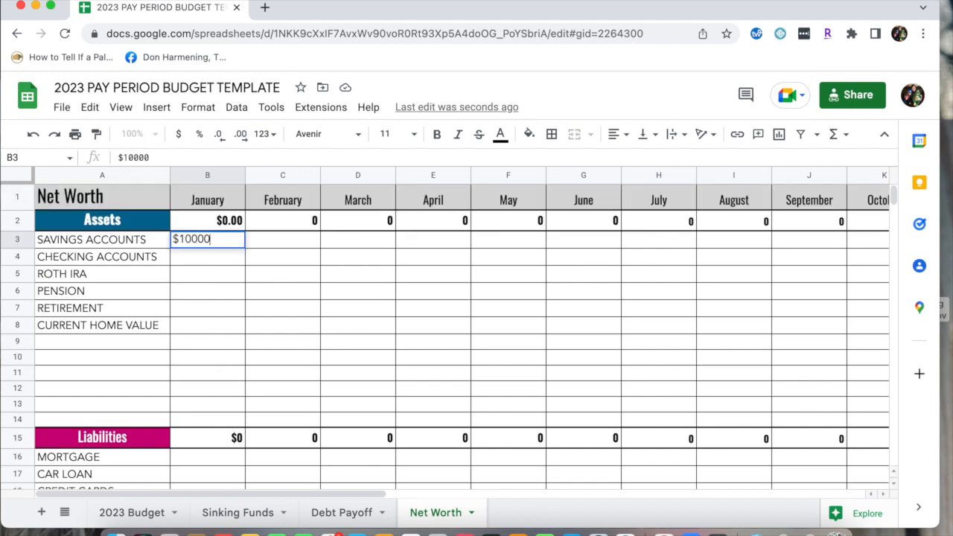
{"action": "key", "text": "Return"}
{"action": "type", "text": "$2000"}
{"action": "key", "text": "Return"}
{"action": "type", "text": "$50,000"}
{"action": "key", "text": "Return"}
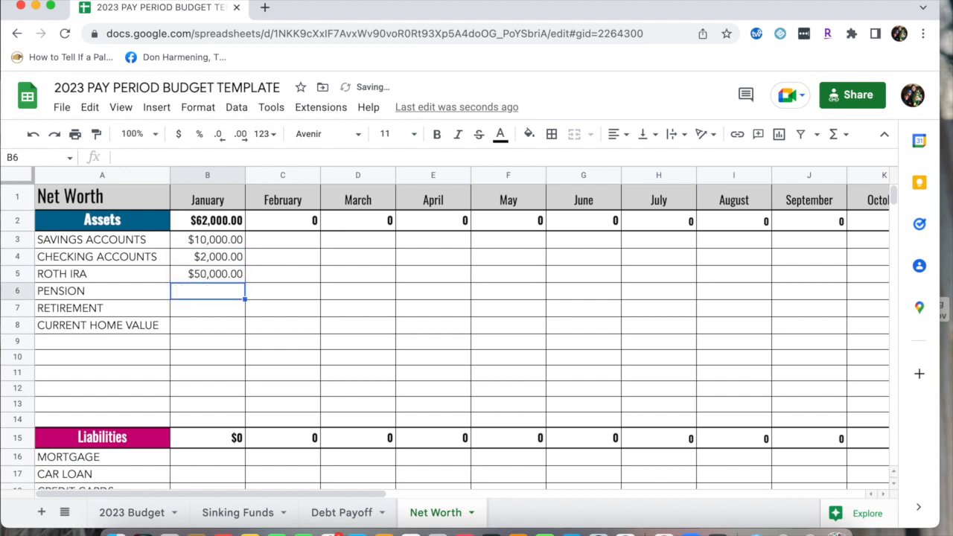
Enter January values of $100,000 for the pension and $300,000 for the current home value, leaving retirement blank.
{"action": "type", "text": "$100000"}
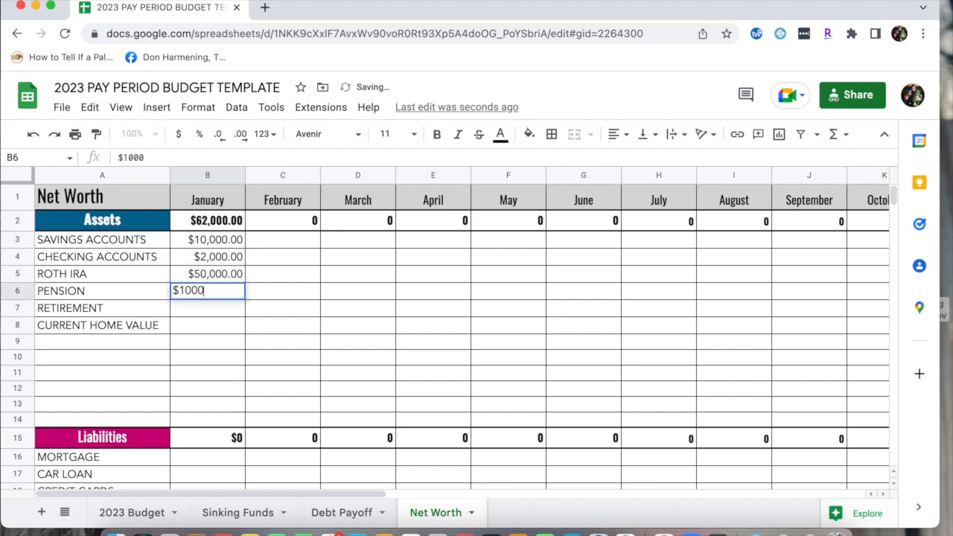
{"action": "key", "text": "Return"}
{"action": "key", "text": "Return"}
{"action": "type", "text": "$"}
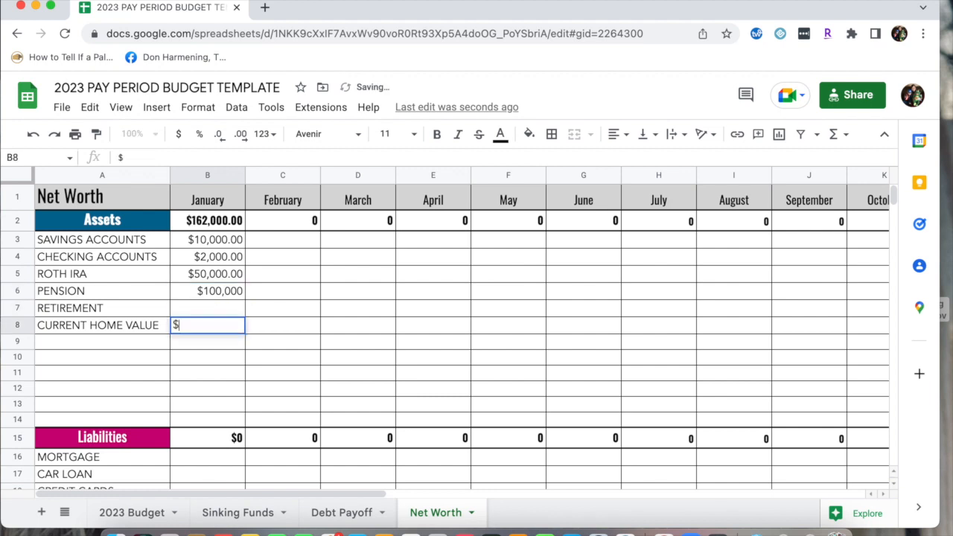
{"action": "type", "text": "300000"}
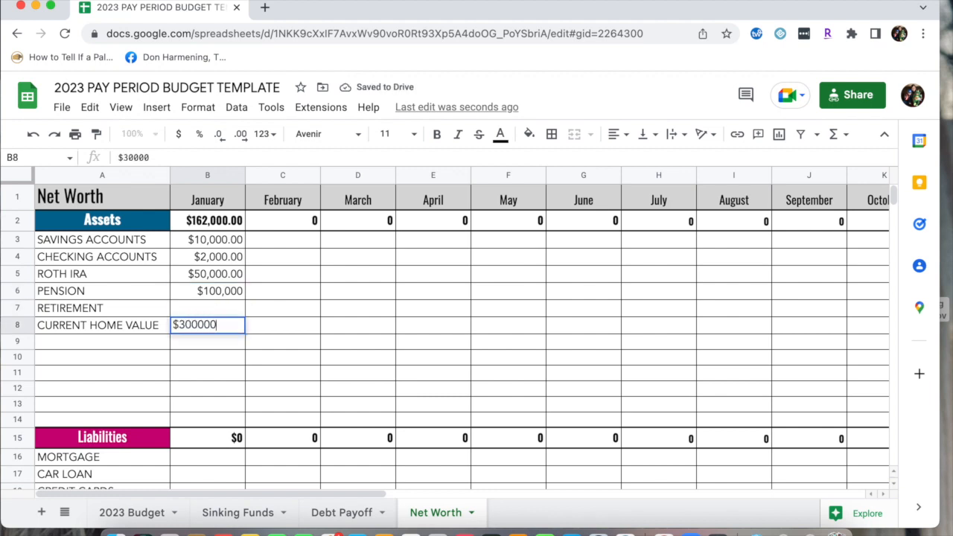
{"action": "key", "text": "Return"}
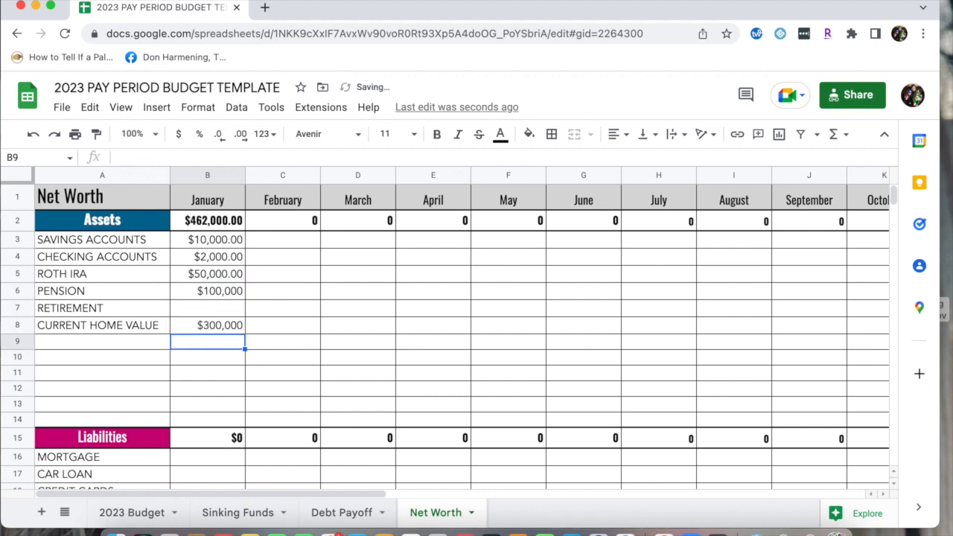
Enter January liabilities of $200,000 for the mortgage and $15,000 for the car loan, leaving credit cards blank.
{"action": "scroll", "coordinate": [173, 393], "scroll_direction": "down", "scroll_amount": 3}
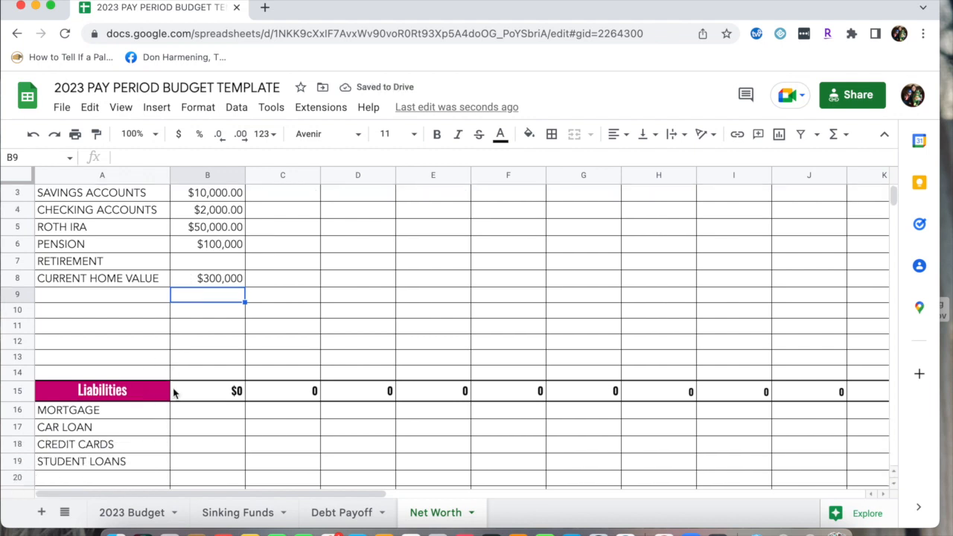
{"action": "left_click", "coordinate": [221, 364]}
{"action": "type", "text": "$200,000"}
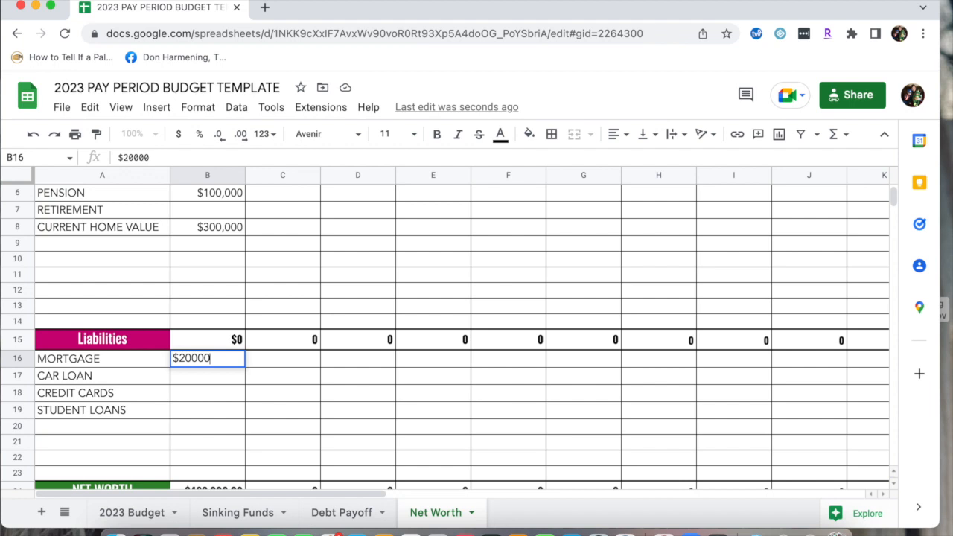
{"action": "key", "text": "Return"}
{"action": "type", "text": "$15,000"}
{"action": "key", "text": "Return"}
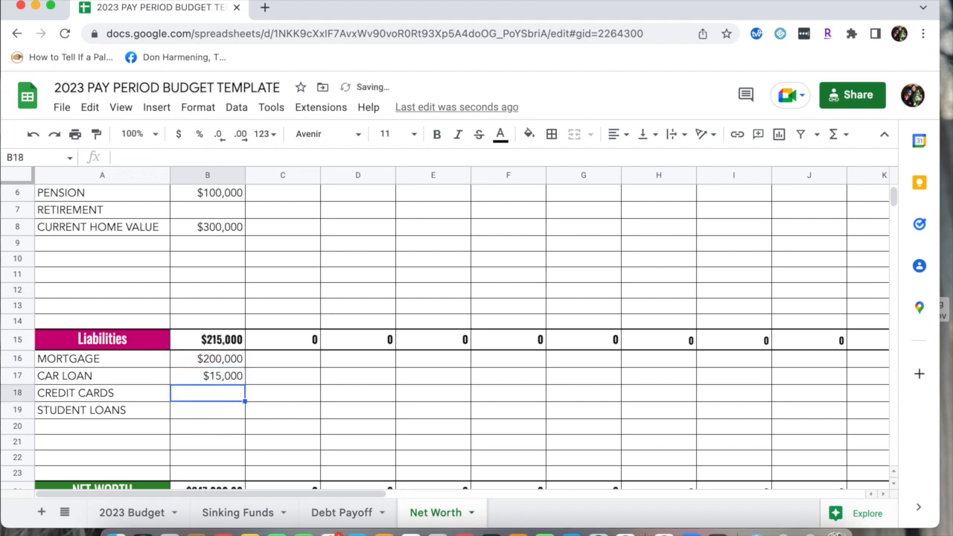
{"action": "key", "text": "Return"}
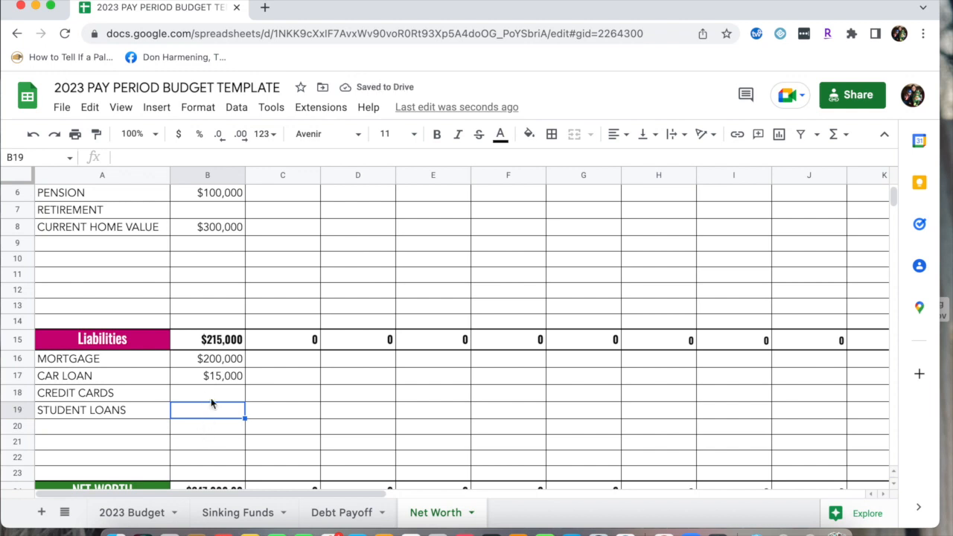
Review January's asset total, liability total and resulting net worth.
{"action": "scroll", "coordinate": [198, 233], "scroll_direction": "up", "scroll_amount": 3}
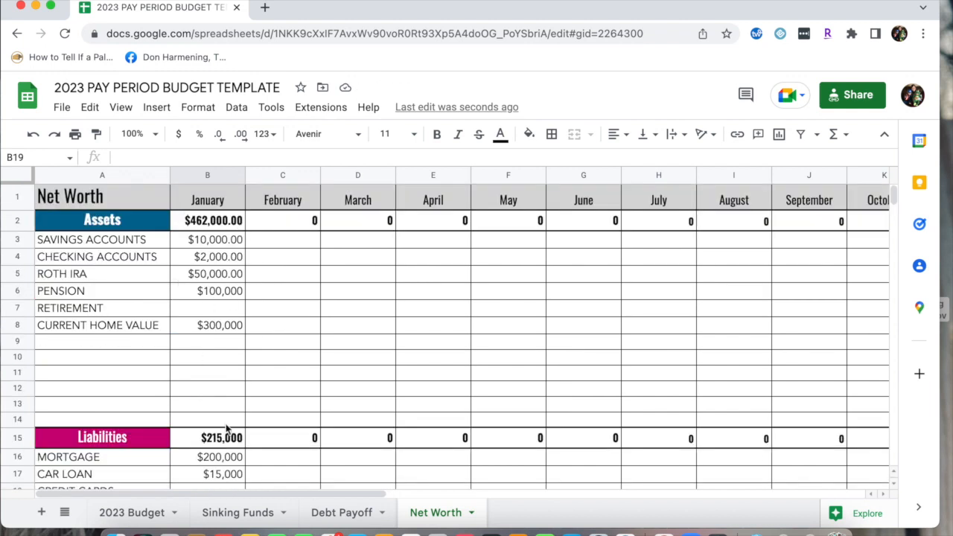
{"action": "scroll", "coordinate": [224, 430], "scroll_direction": "down", "scroll_amount": 2}
{"action": "scroll", "coordinate": [223, 430], "scroll_direction": "down", "scroll_amount": 2}
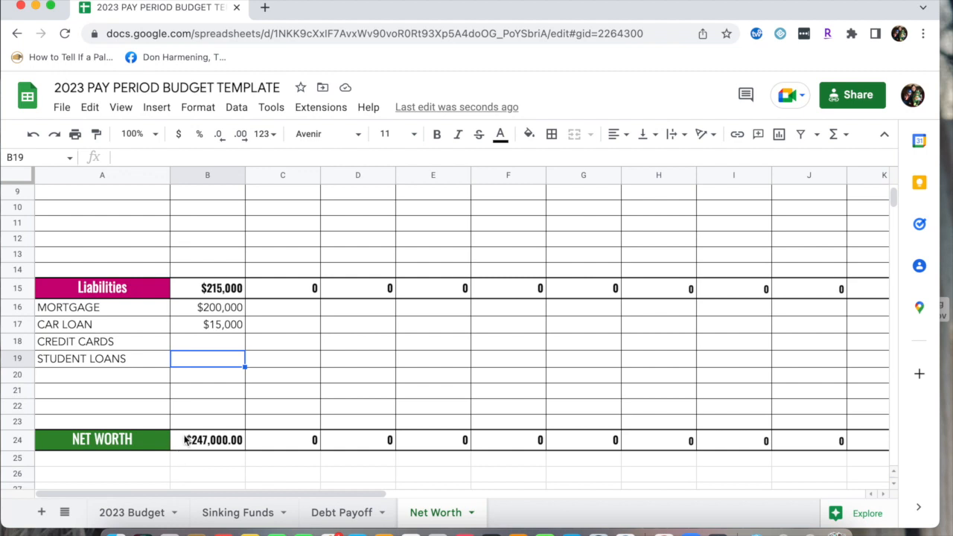
{"action": "left_click", "coordinate": [301, 316]}
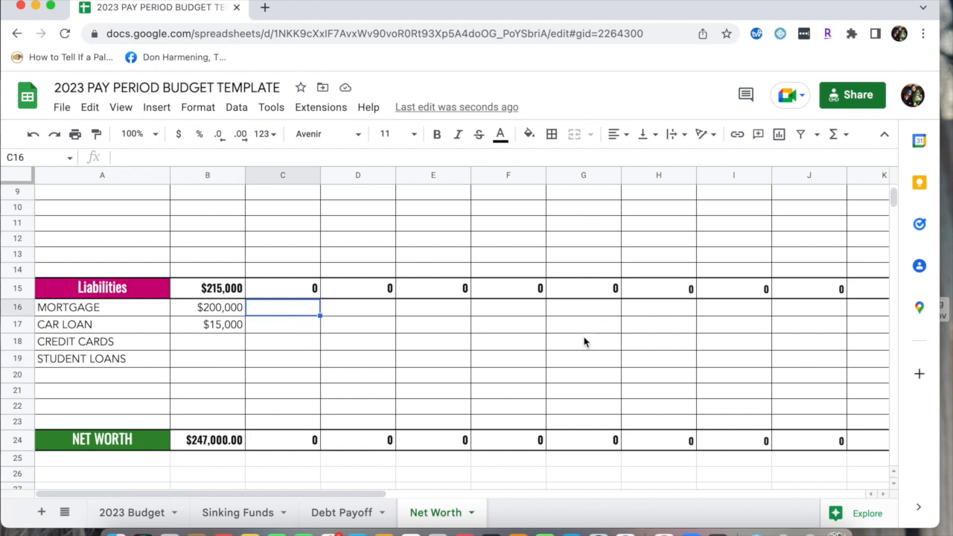
Enter June figures: savings $12,000, checking $2,000, Roth IRA $55,000, pension $105,000, home value $300,000, mortgage $195,000 and car loan $5,000.
{"action": "scroll", "coordinate": [584, 342], "scroll_direction": "up", "scroll_amount": 3}
{"action": "scroll", "coordinate": [584, 342], "scroll_direction": "down", "scroll_amount": 1}
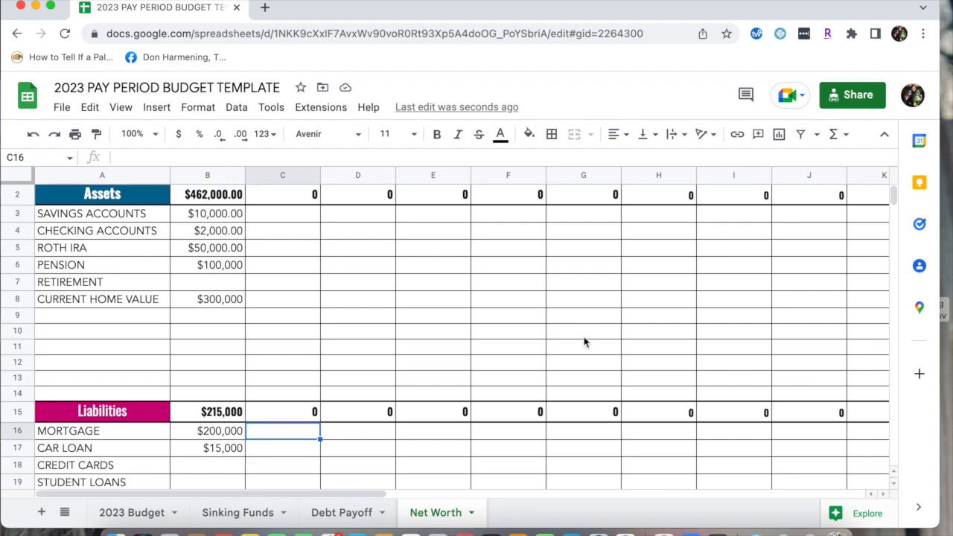
{"action": "scroll", "coordinate": [352, 298], "scroll_direction": "up", "scroll_amount": 1}
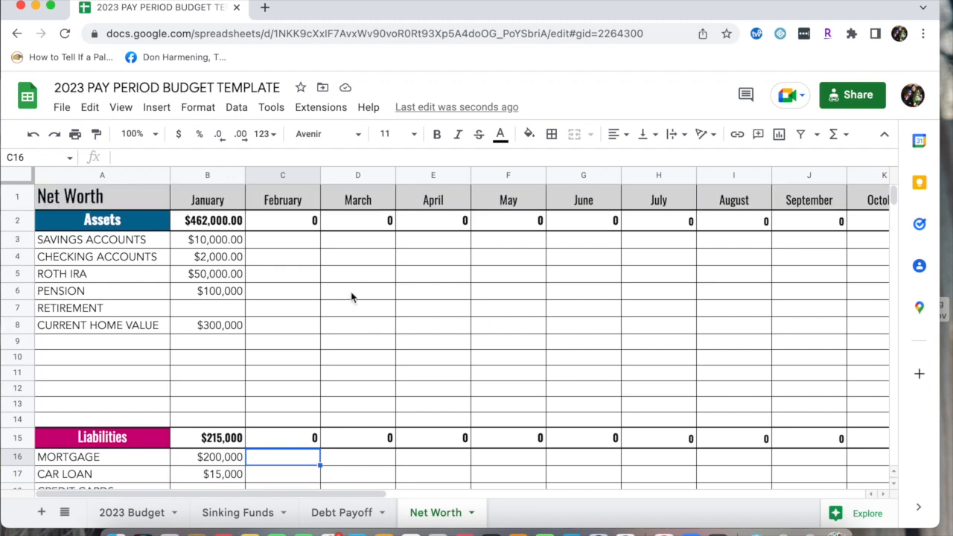
{"action": "left_click", "coordinate": [595, 240]}
{"action": "type", "text": "$195,000"}
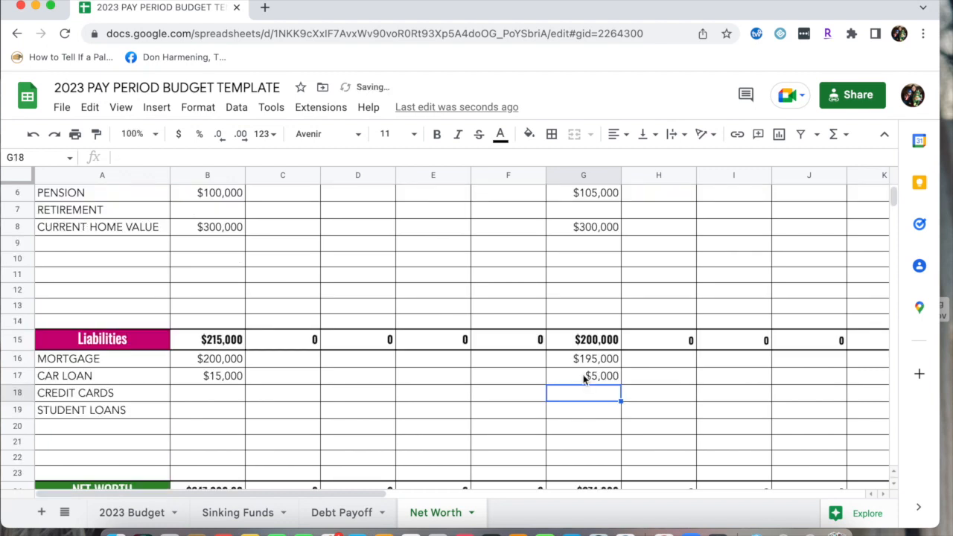
Compare June's assets, liabilities and net worth with January's, and look over the remaining months through December.
{"action": "scroll", "coordinate": [584, 380], "scroll_direction": "down", "scroll_amount": 2}
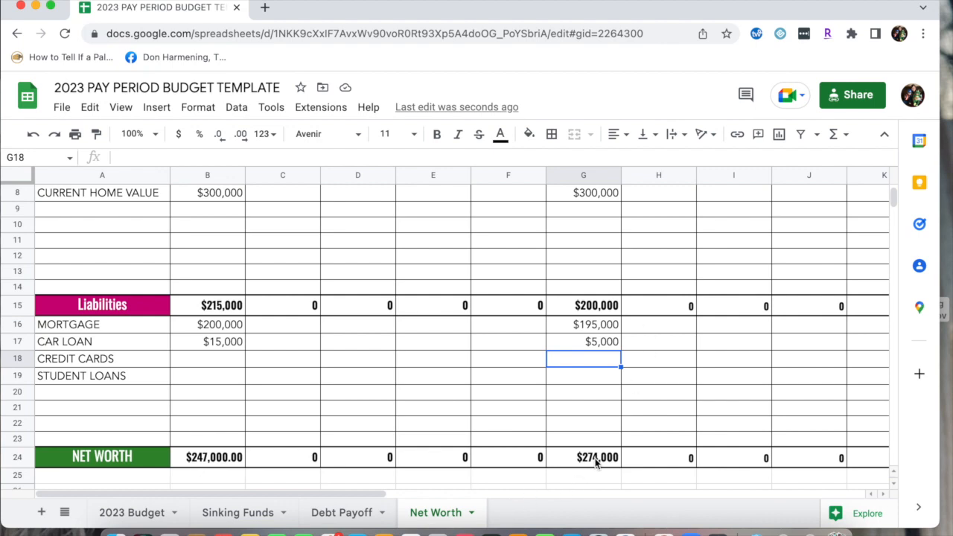
{"action": "scroll", "coordinate": [584, 437], "scroll_direction": "up", "scroll_amount": 1}
{"action": "scroll", "coordinate": [584, 437], "scroll_direction": "up", "scroll_amount": 3}
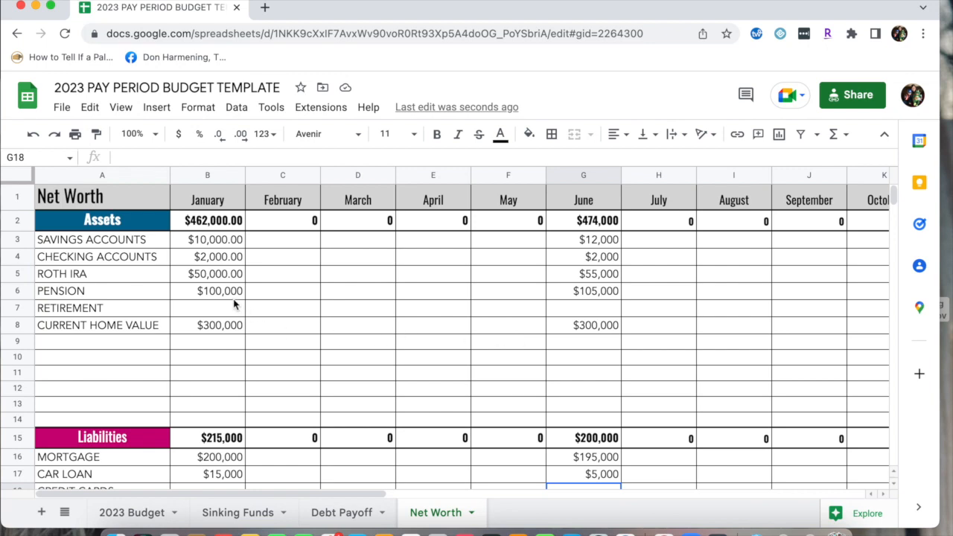
{"action": "scroll", "coordinate": [400, 318], "scroll_direction": "right", "scroll_amount": 5}
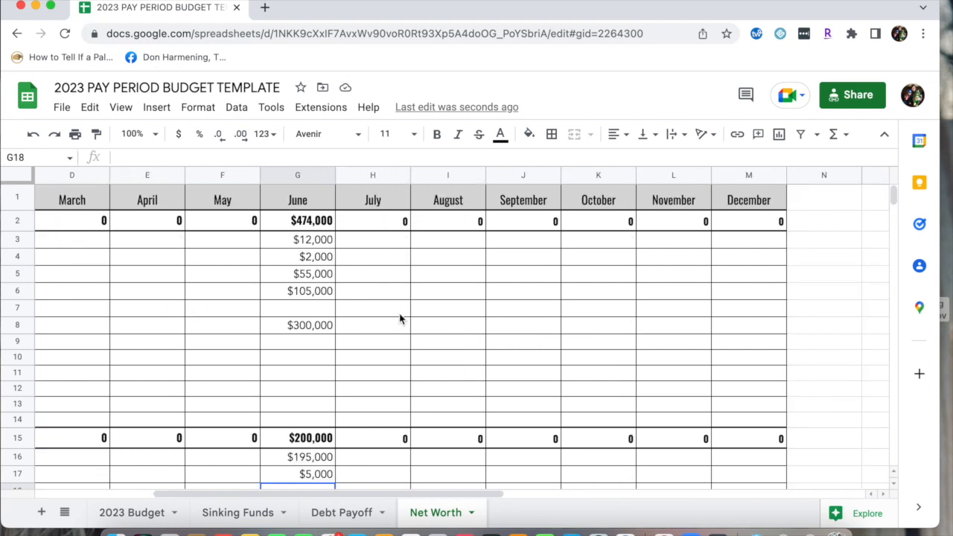
{"action": "scroll", "coordinate": [400, 319], "scroll_direction": "left", "scroll_amount": 5}
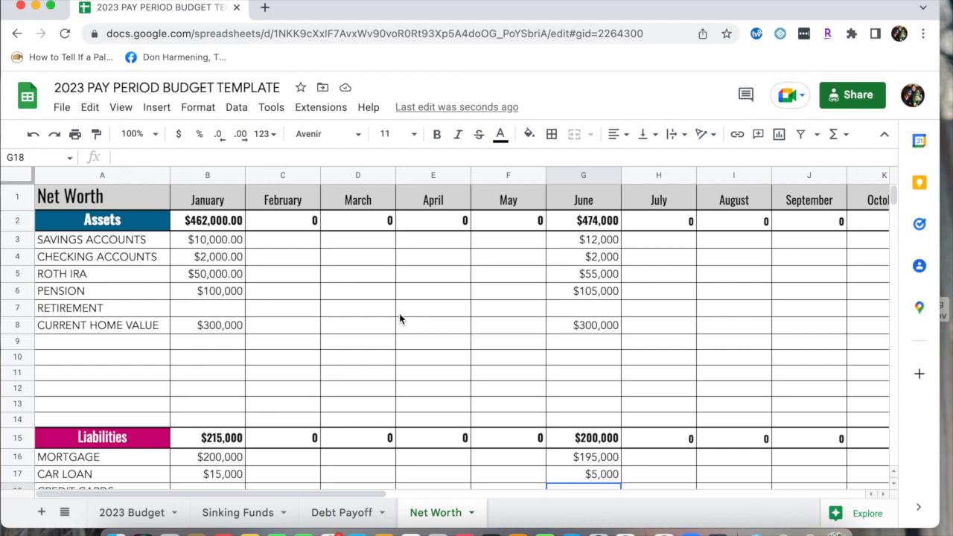
{"action": "scroll", "coordinate": [400, 319], "scroll_direction": "down", "scroll_amount": 2}
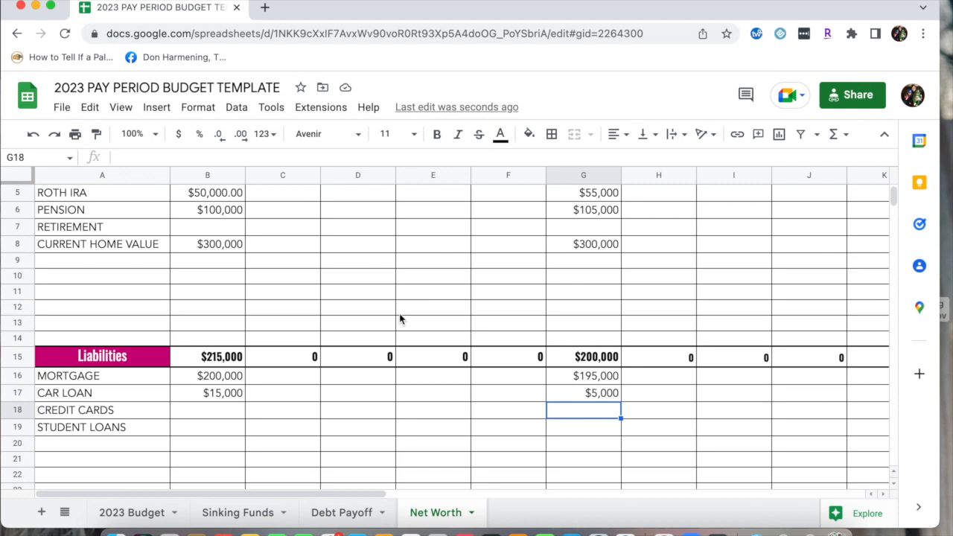
{"action": "scroll", "coordinate": [400, 319], "scroll_direction": "down", "scroll_amount": 2}
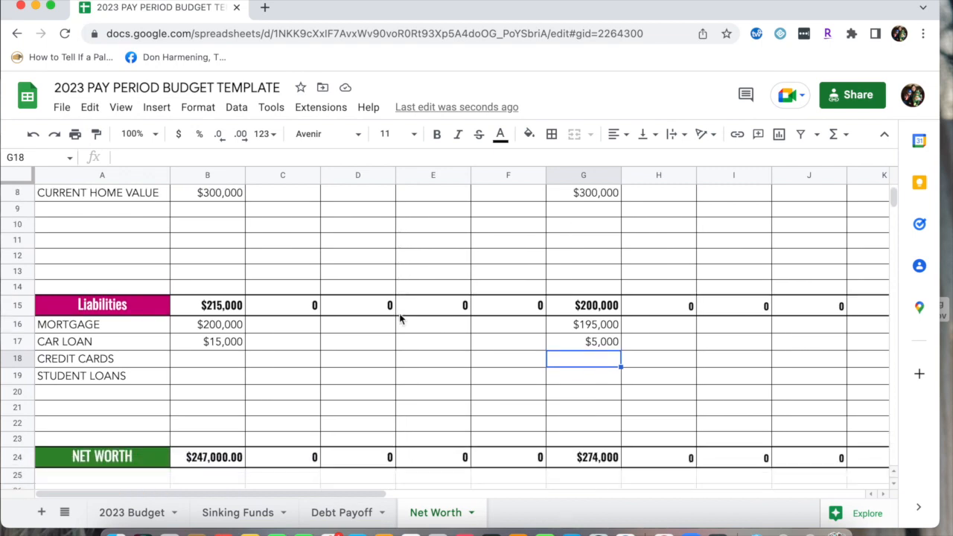
{"action": "scroll", "coordinate": [400, 319], "scroll_direction": "up", "scroll_amount": 4}
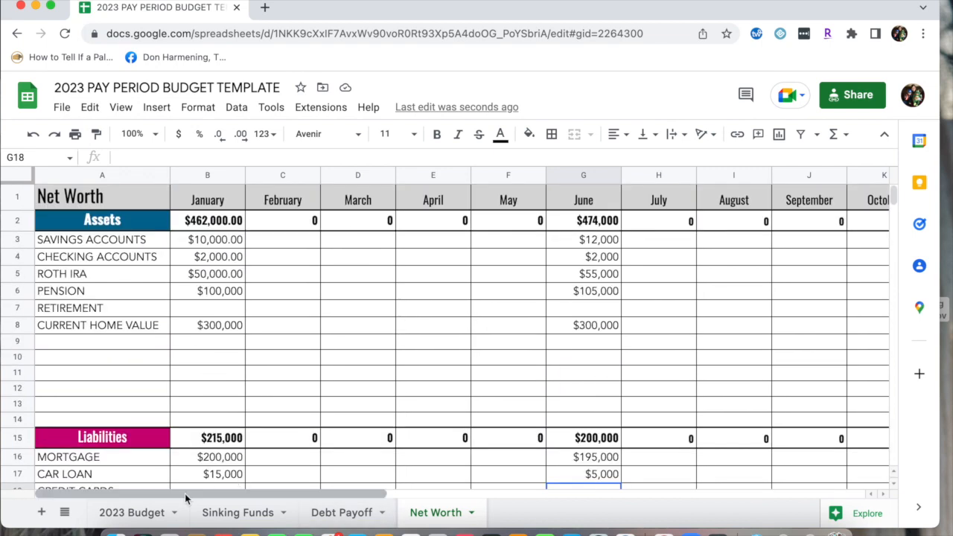
Look over the bills and income sections of the 2023 Budget sheet and the checking balances across the later pay periods.
{"action": "left_click", "coordinate": [132, 512]}
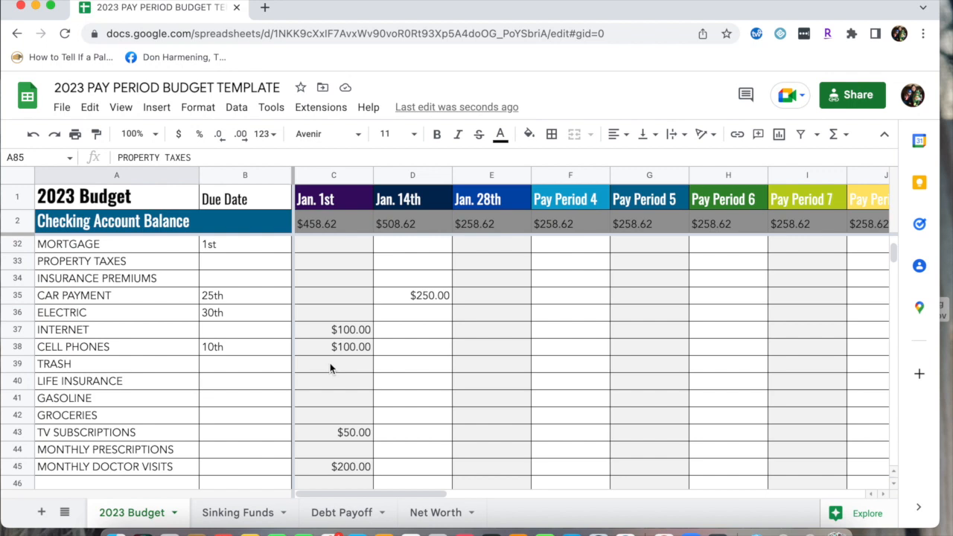
{"action": "scroll", "coordinate": [357, 450], "scroll_direction": "down", "scroll_amount": 1}
{"action": "scroll", "coordinate": [357, 450], "scroll_direction": "down", "scroll_amount": 1}
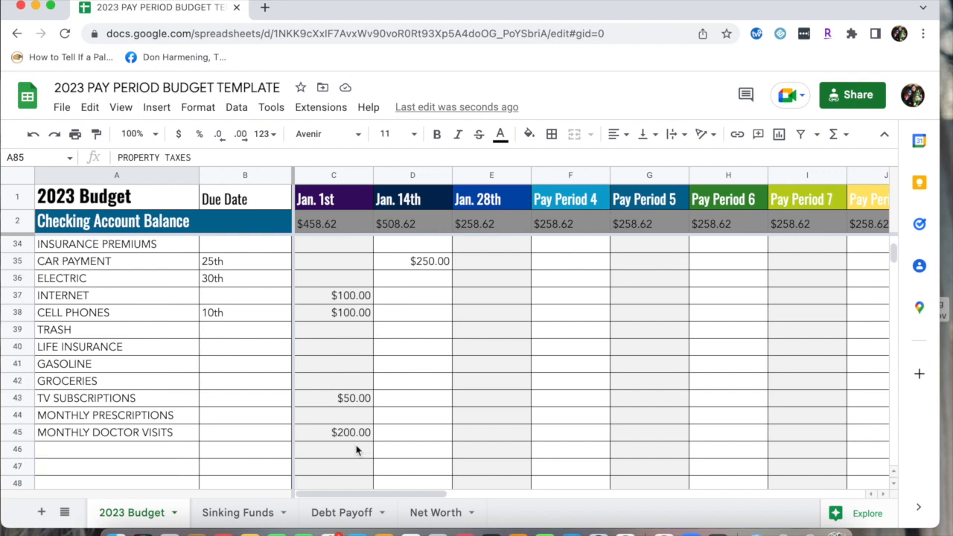
{"action": "scroll", "coordinate": [356, 450], "scroll_direction": "down", "scroll_amount": 2}
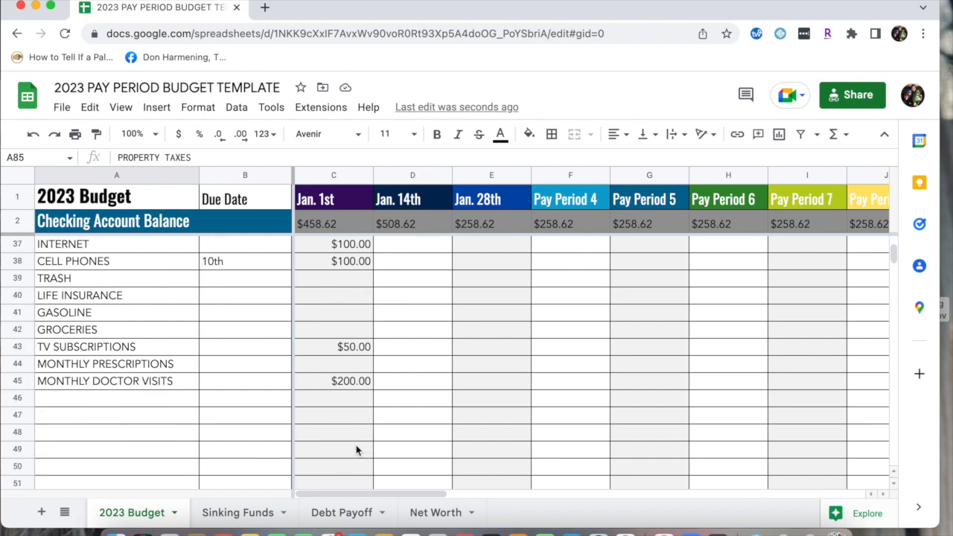
{"action": "scroll", "coordinate": [356, 450], "scroll_direction": "up", "scroll_amount": 15}
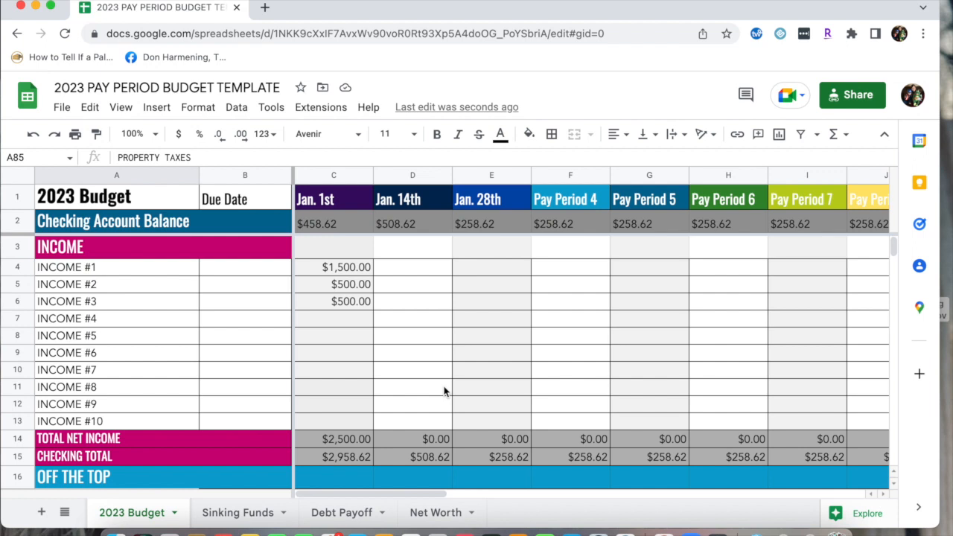
{"action": "scroll", "coordinate": [444, 391], "scroll_direction": "down", "scroll_amount": 1}
{"action": "scroll", "coordinate": [444, 391], "scroll_direction": "up", "scroll_amount": 1}
{"action": "scroll", "coordinate": [444, 391], "scroll_direction": "right", "scroll_amount": 8}
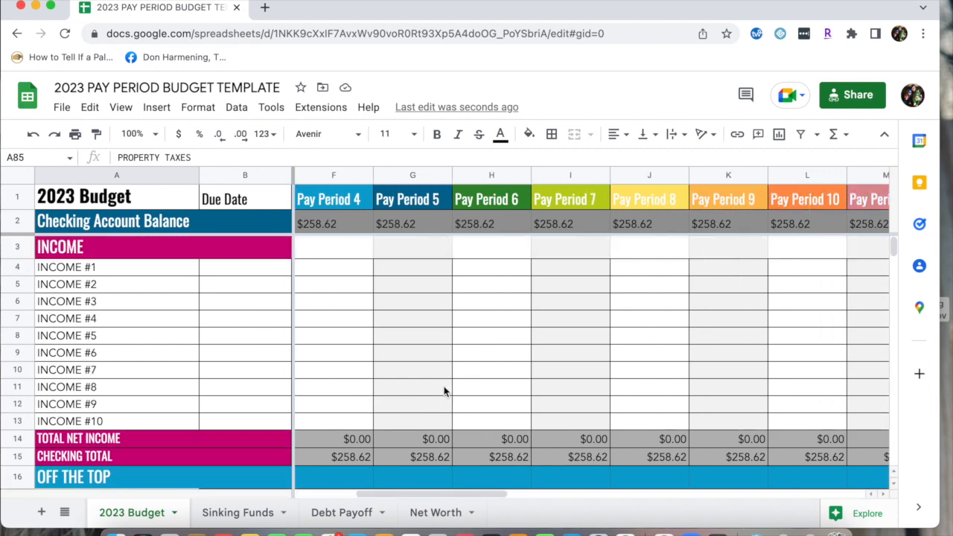
{"action": "scroll", "coordinate": [444, 392], "scroll_direction": "right", "scroll_amount": 13}
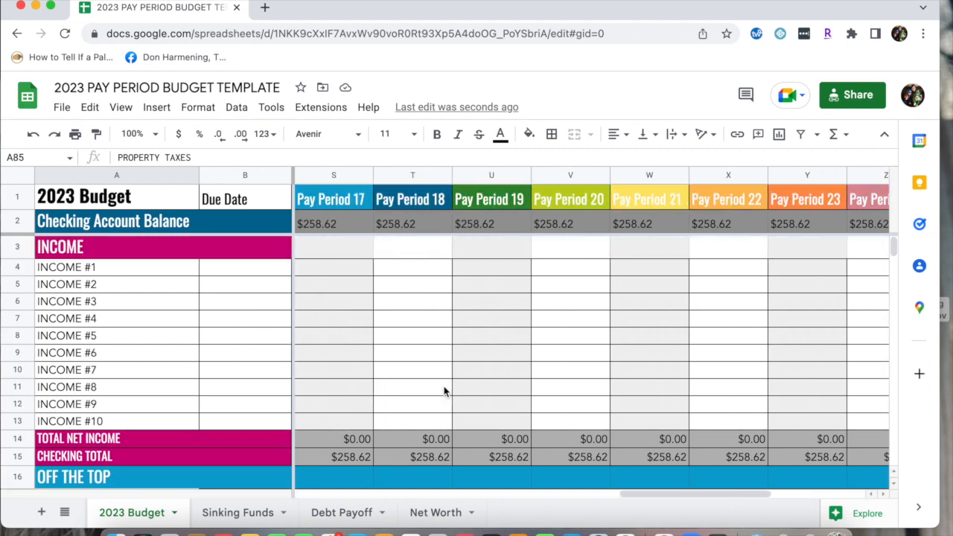